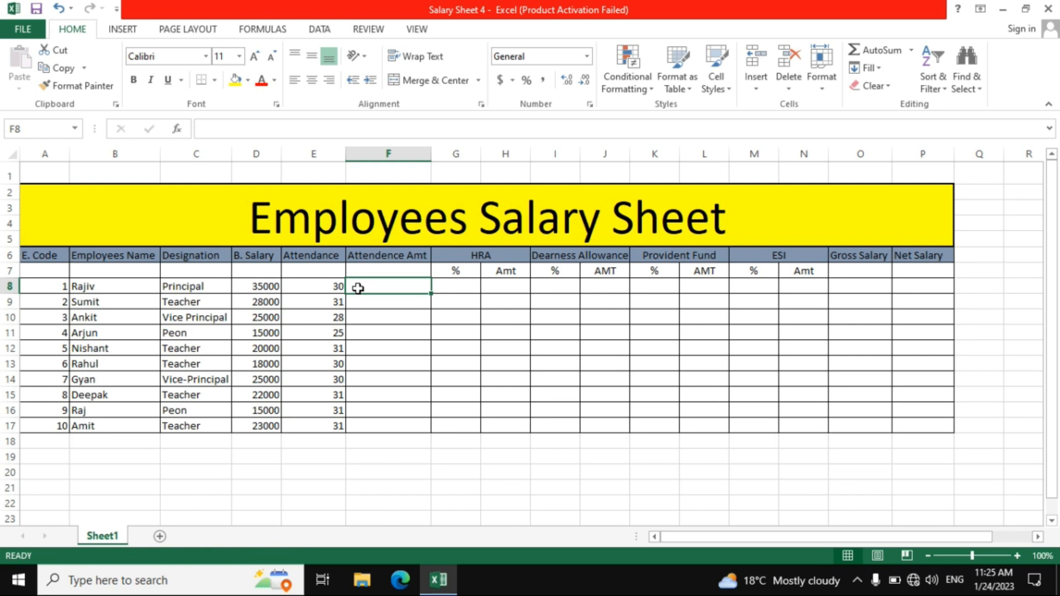
Enter the attendance amount formula =D8/31*E8 in F8 and fill it down through F17
type("=")
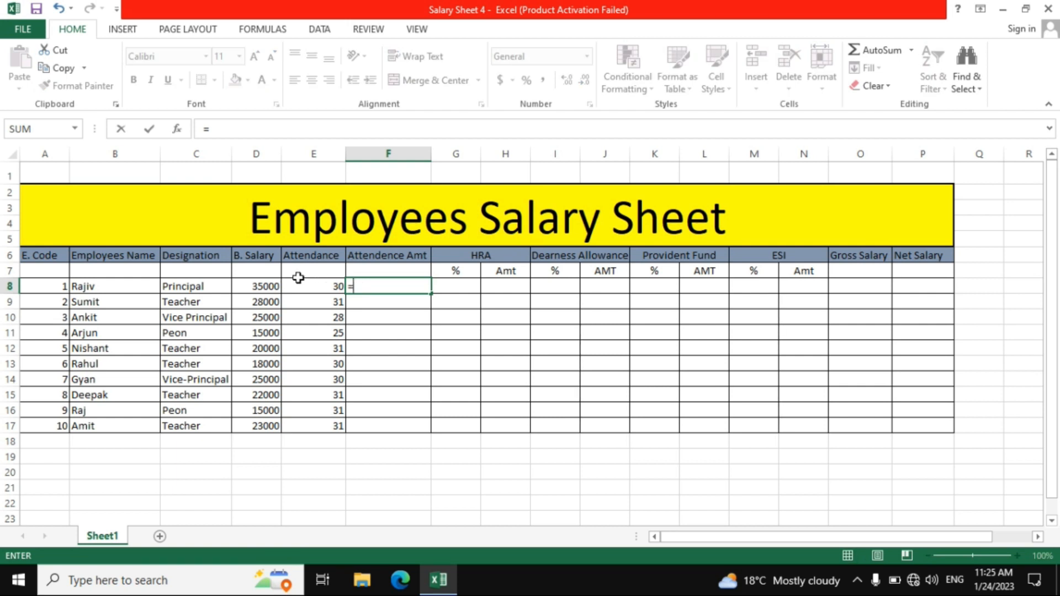
left_click(268, 285)
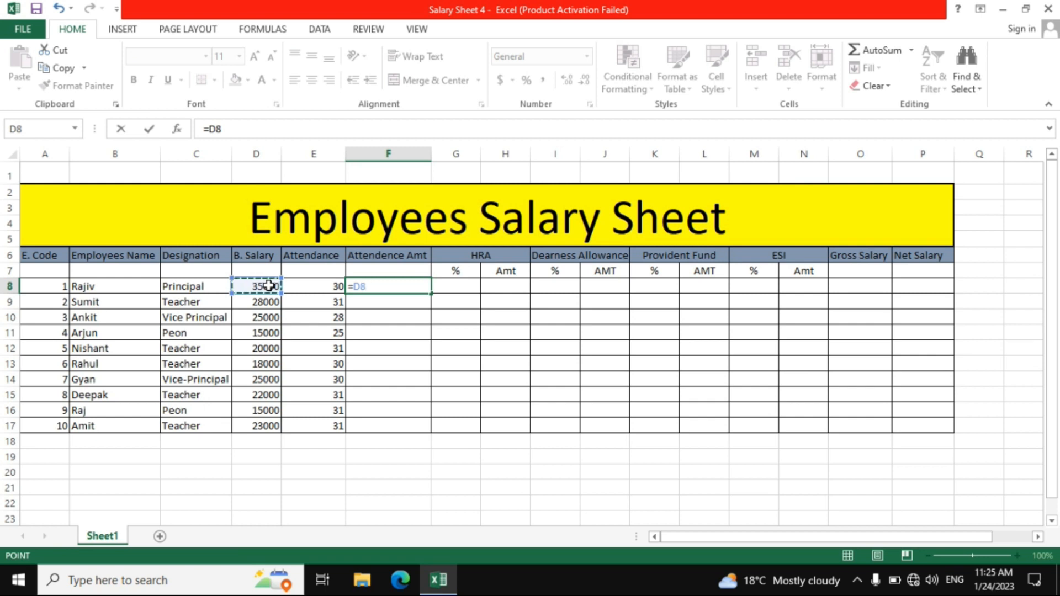
type("/31")
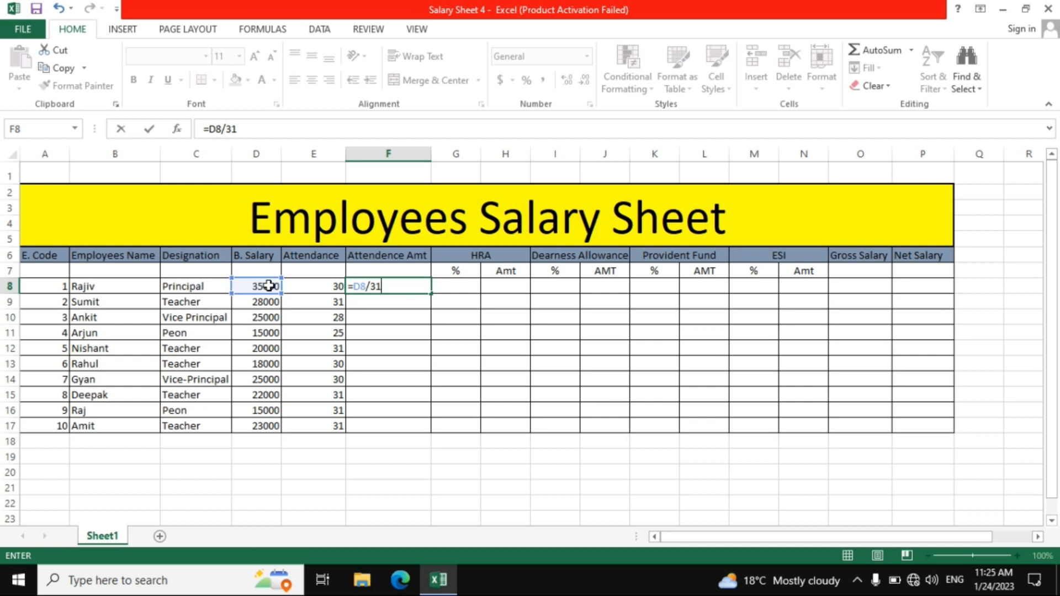
type("*")
left_click(302, 288)
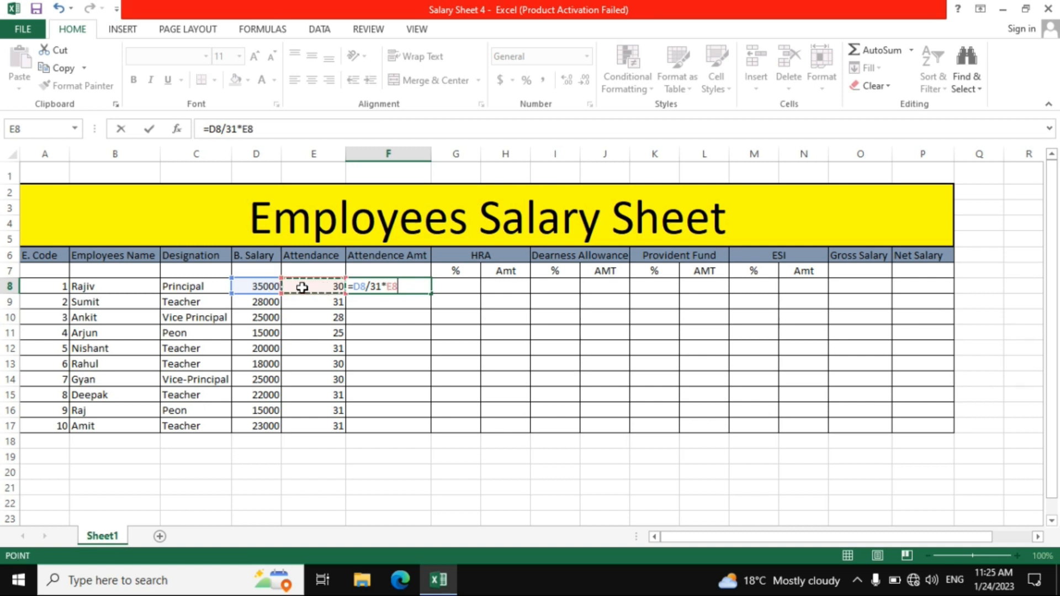
key("Return")
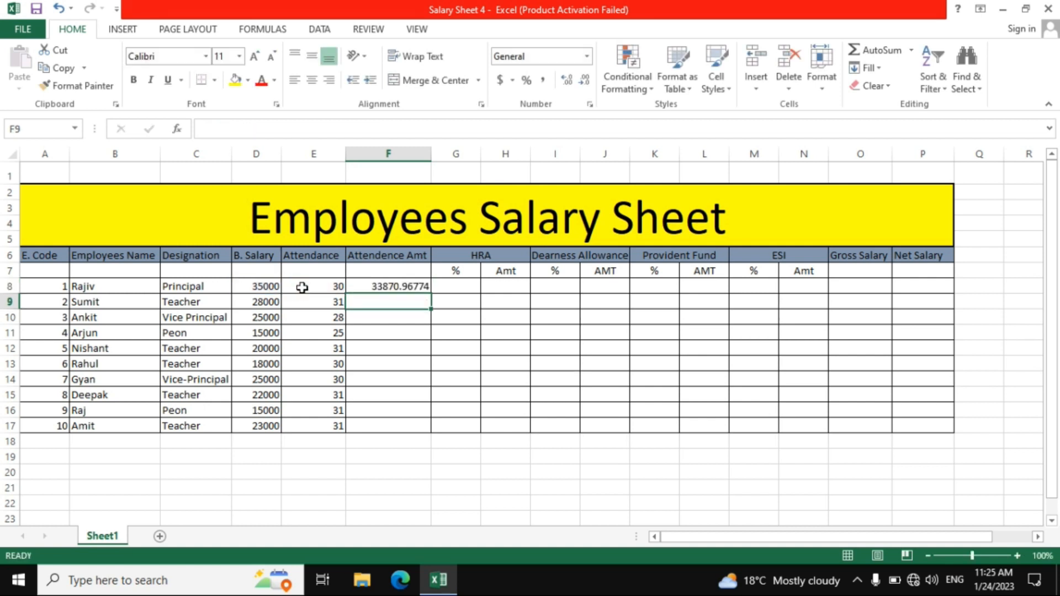
left_click(367, 286)
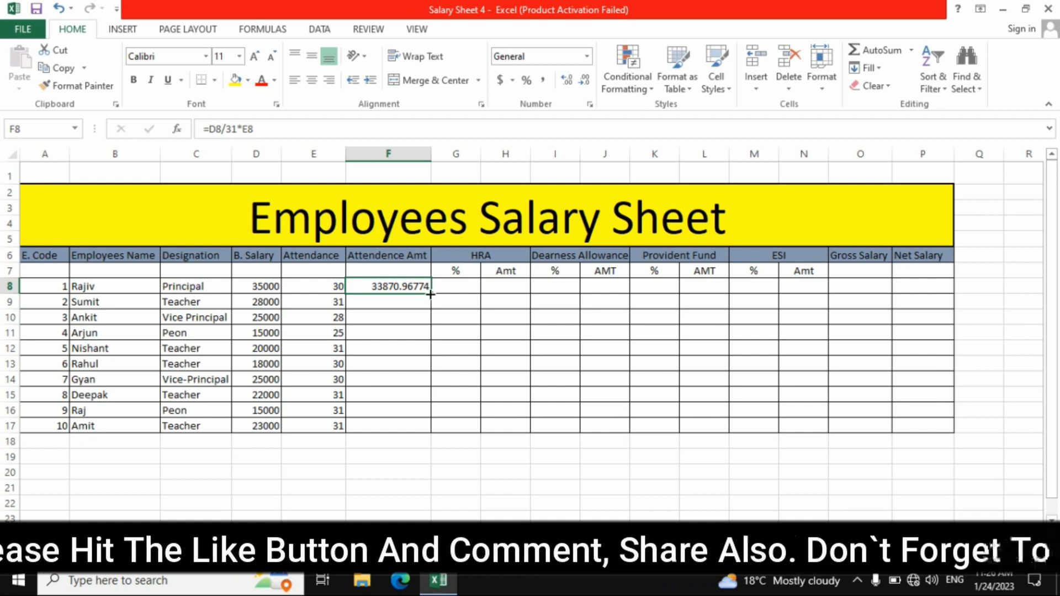
left_click_drag(431, 294, 431, 432)
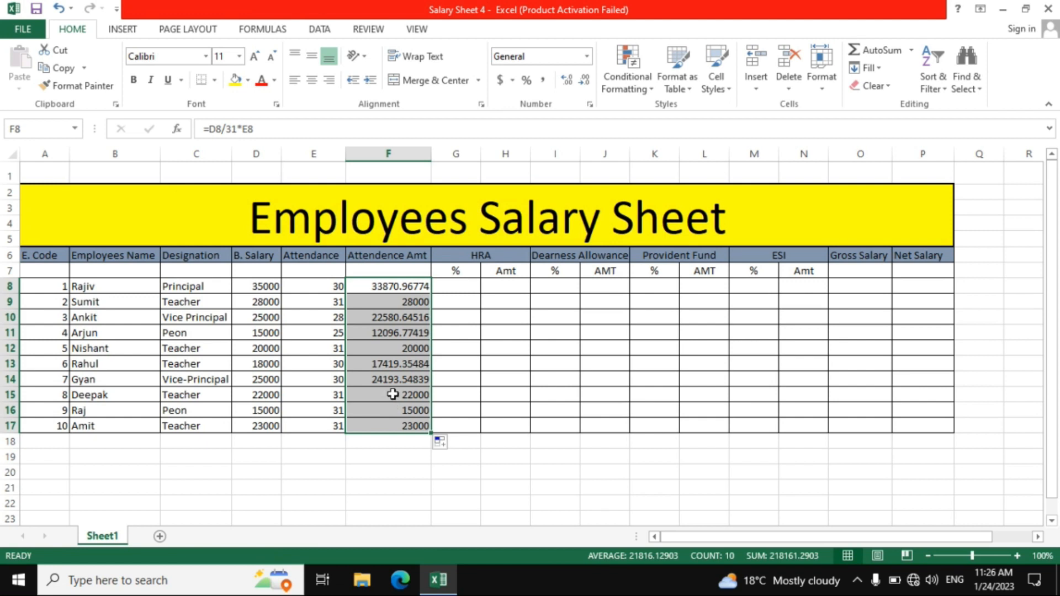
Start an IF formula in HRA percentage cell G8 that returns "40%" when D8>=30000
left_click(446, 286)
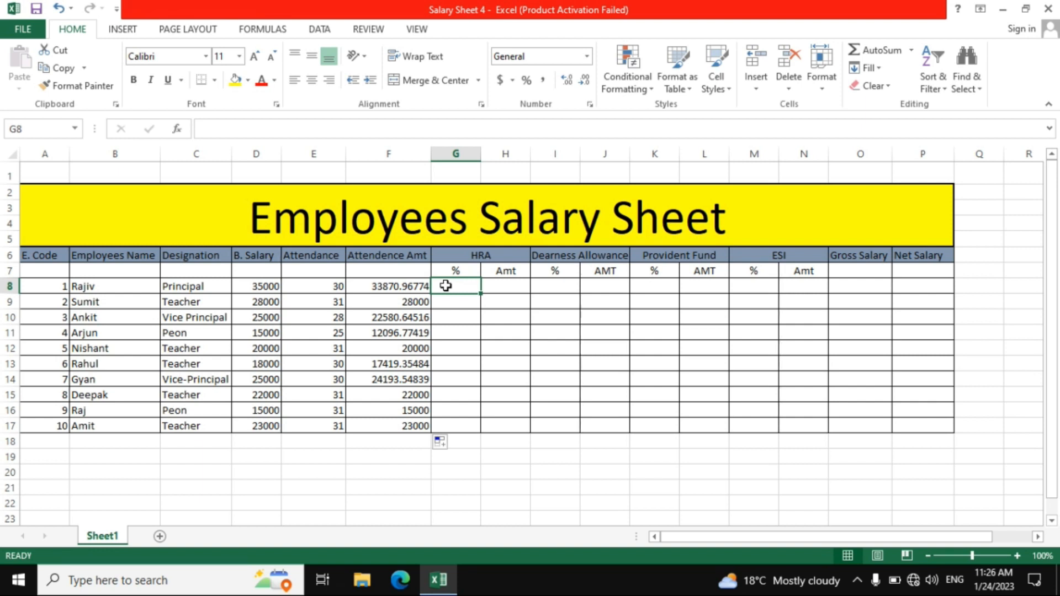
type("=")
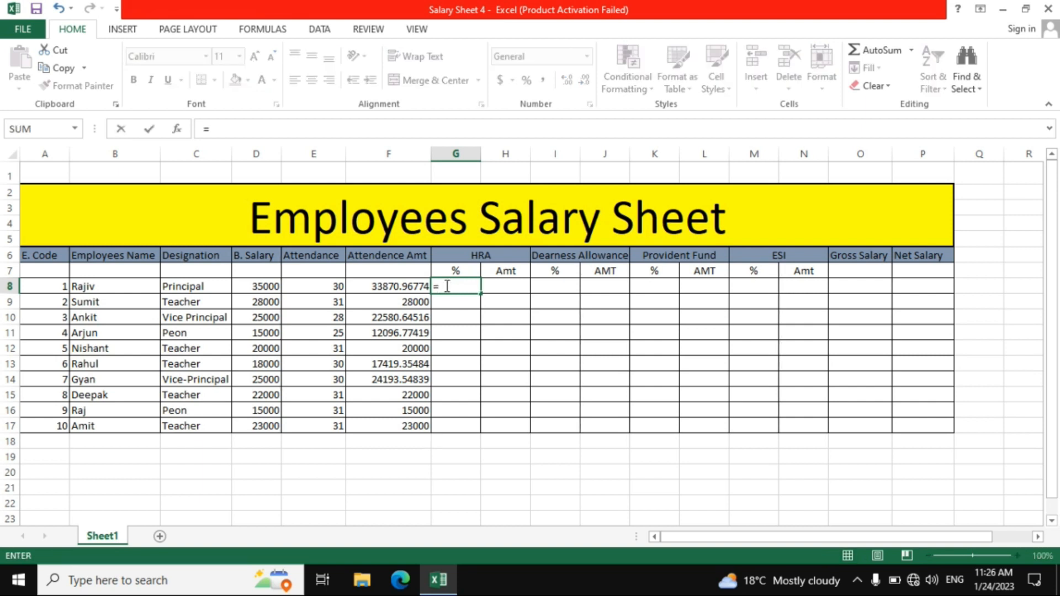
type("if")
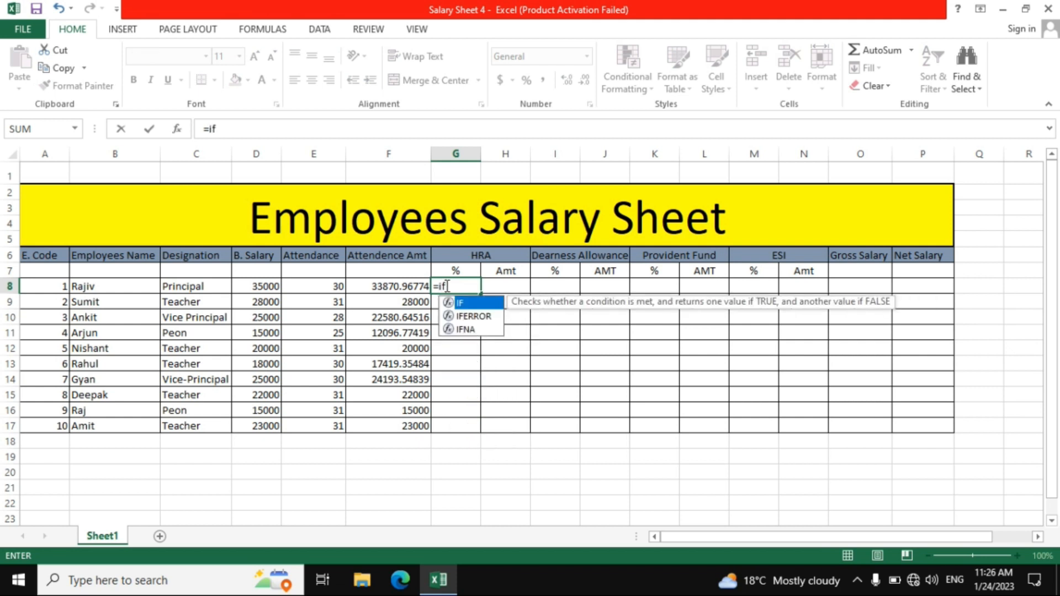
type("(")
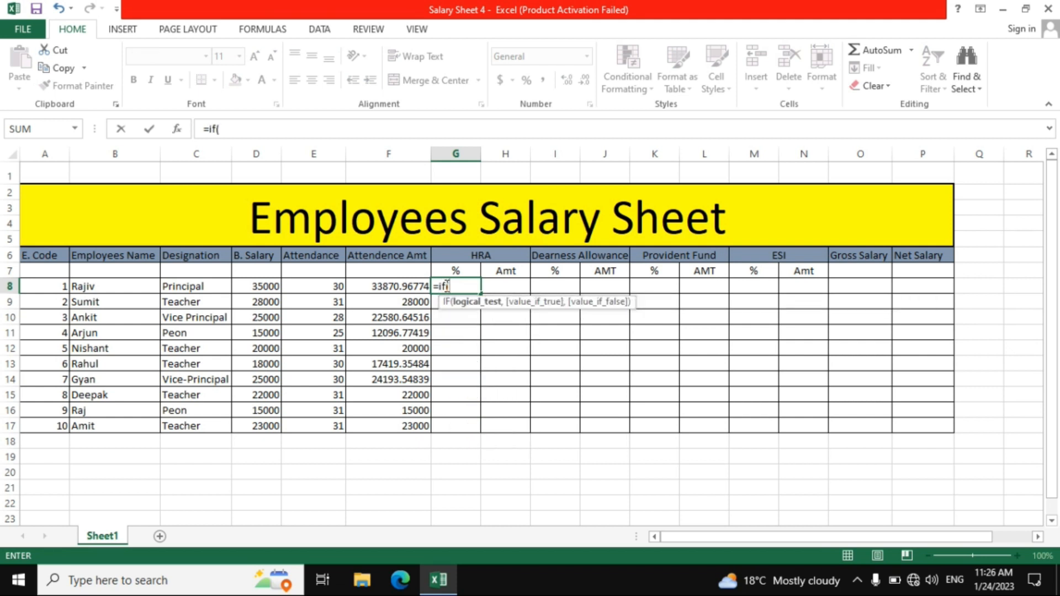
left_click(248, 288)
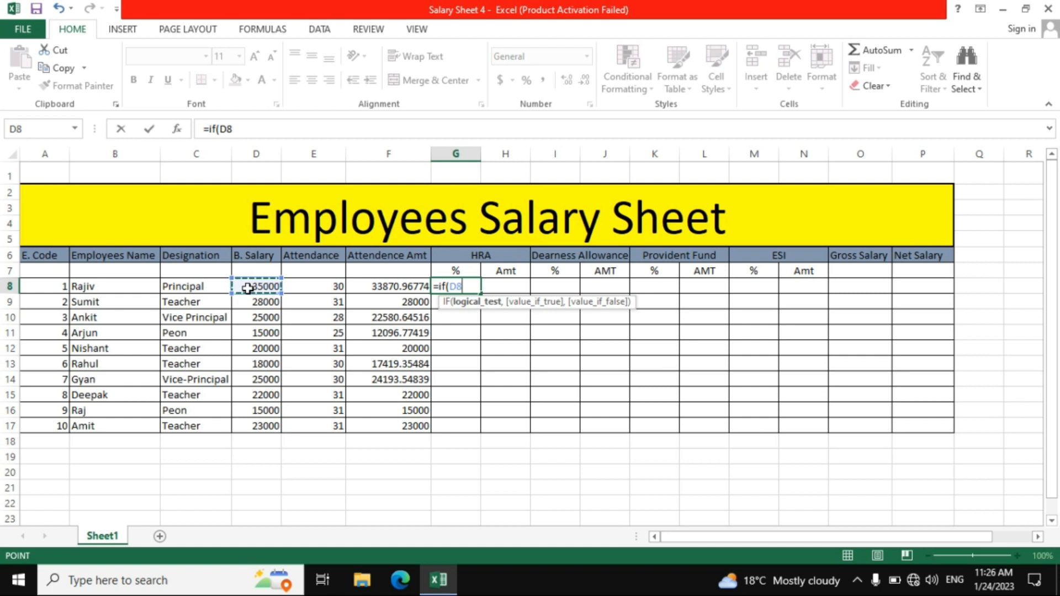
type(">=")
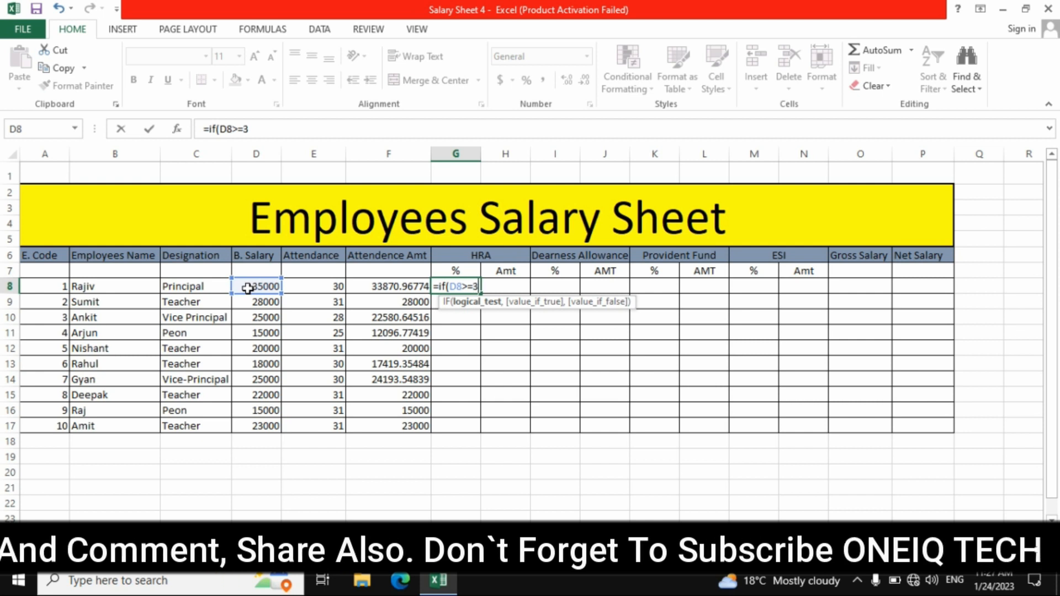
type("30000,")
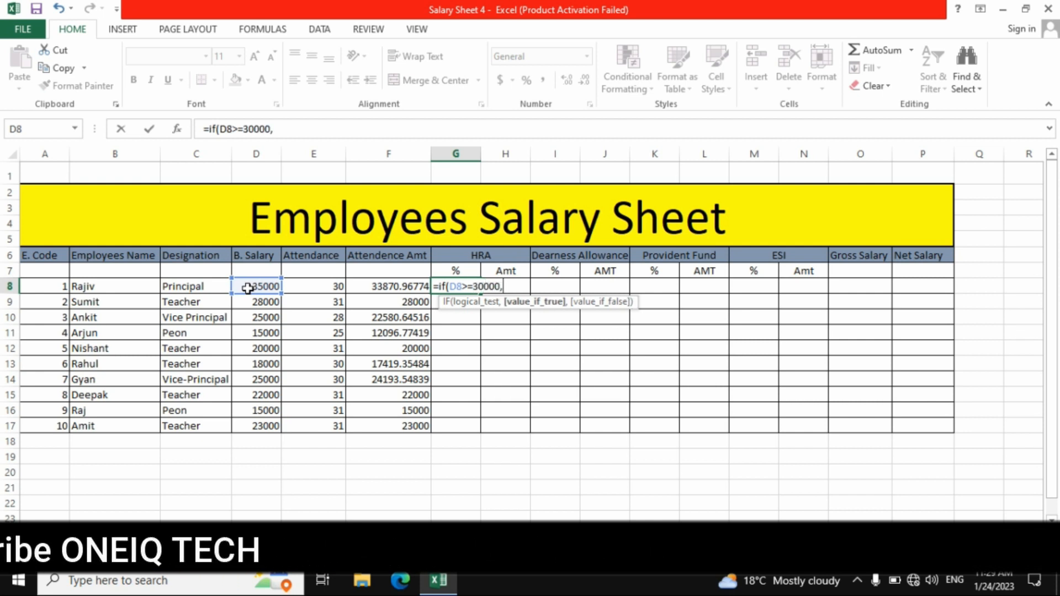
type("\"")
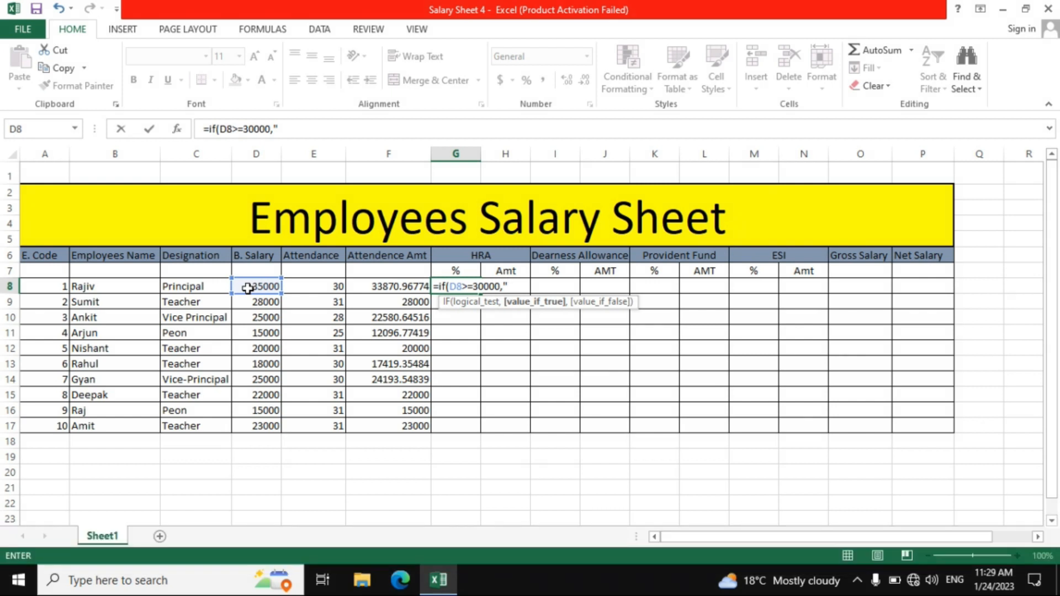
type("40%\"")
Nest a second IF in the G8 formula that returns "35%" when D8>=20000
type(",")
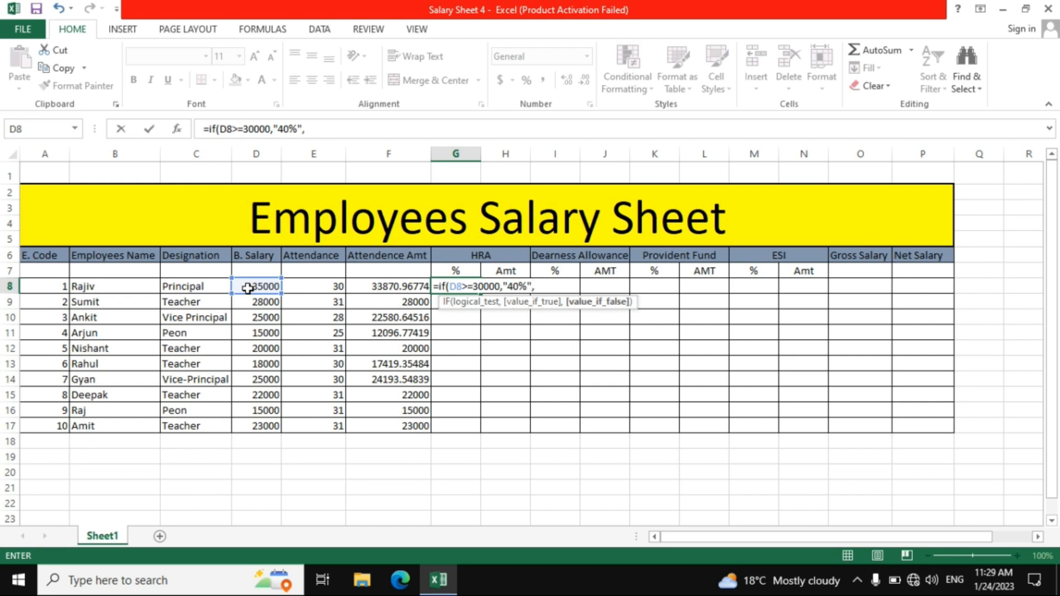
type("if")
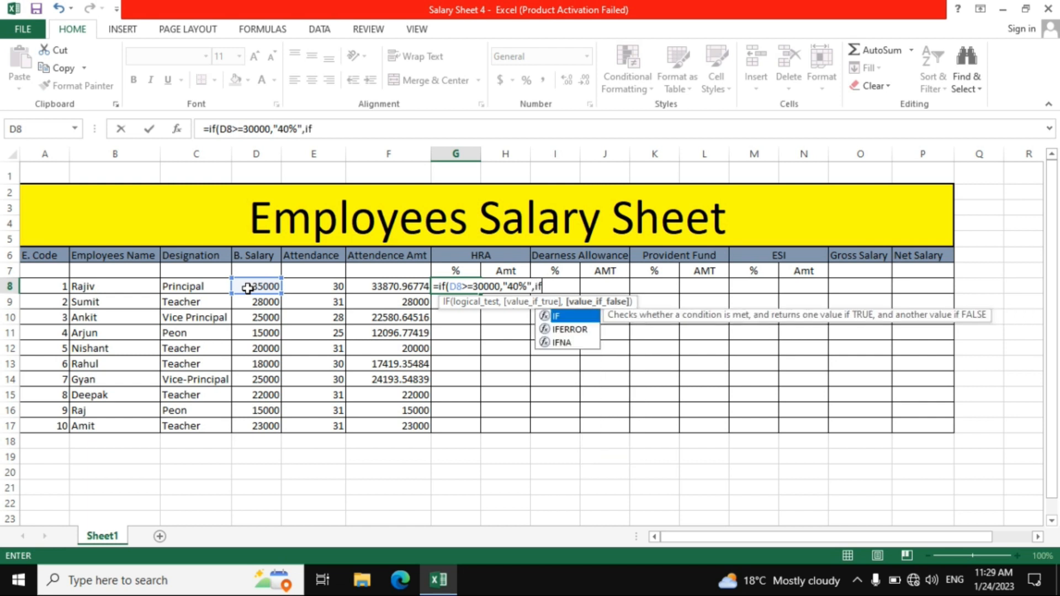
type("(")
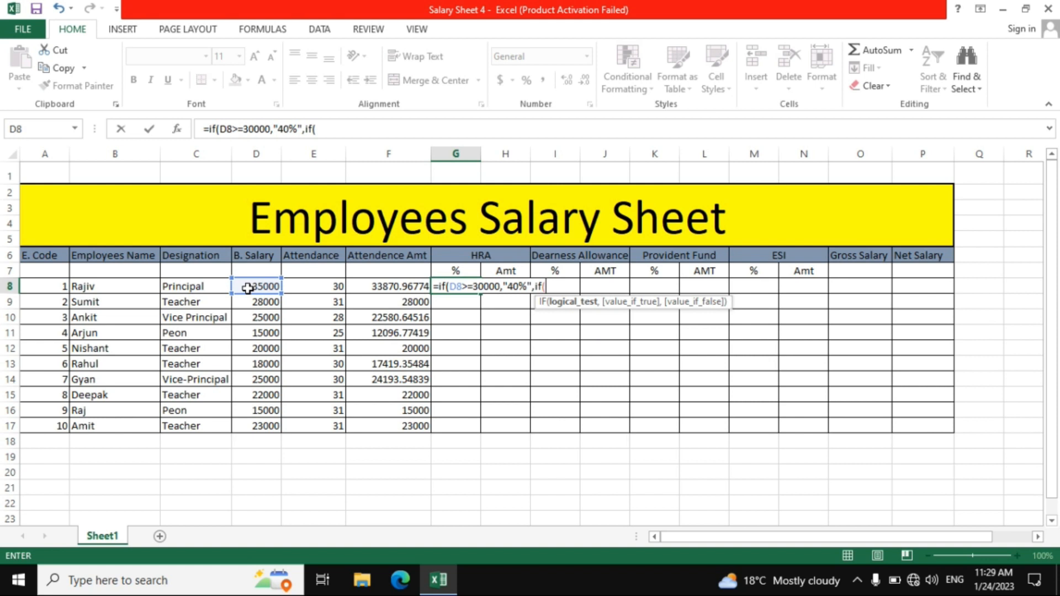
left_click(248, 286)
left_click(247, 285)
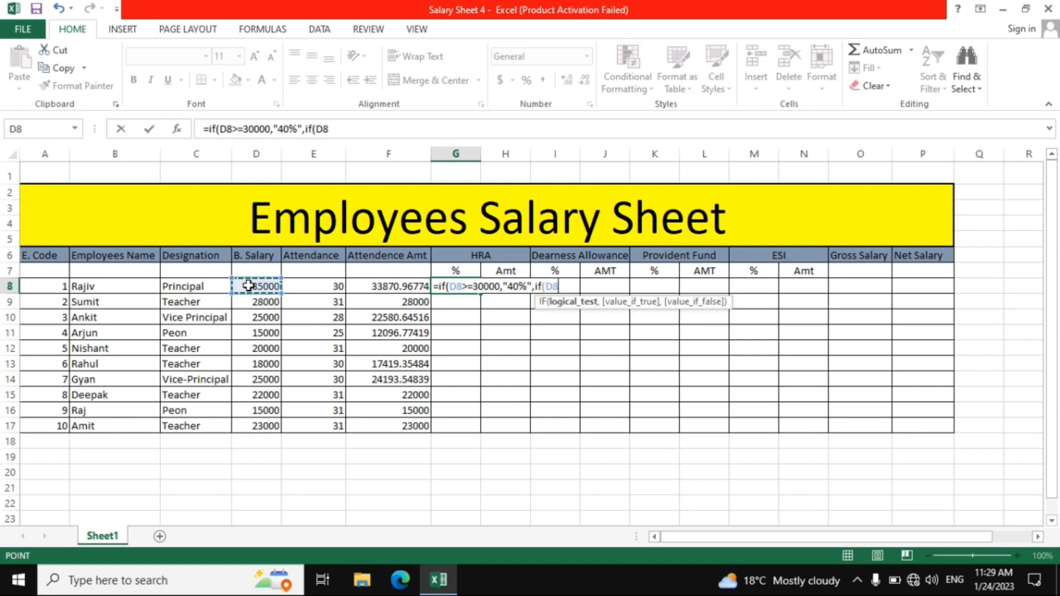
type(">=")
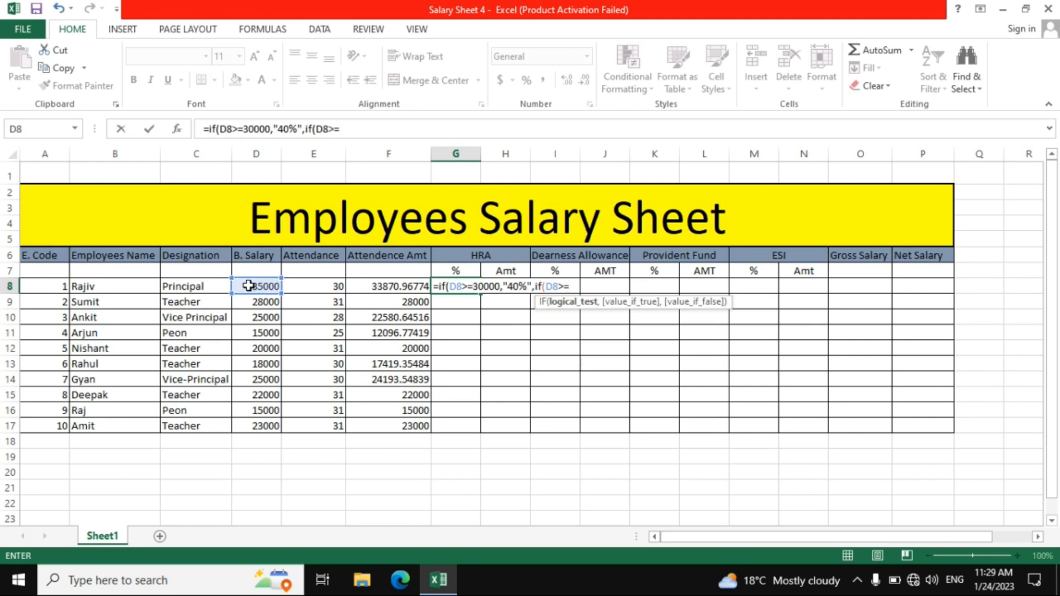
type("20000")
type(",")
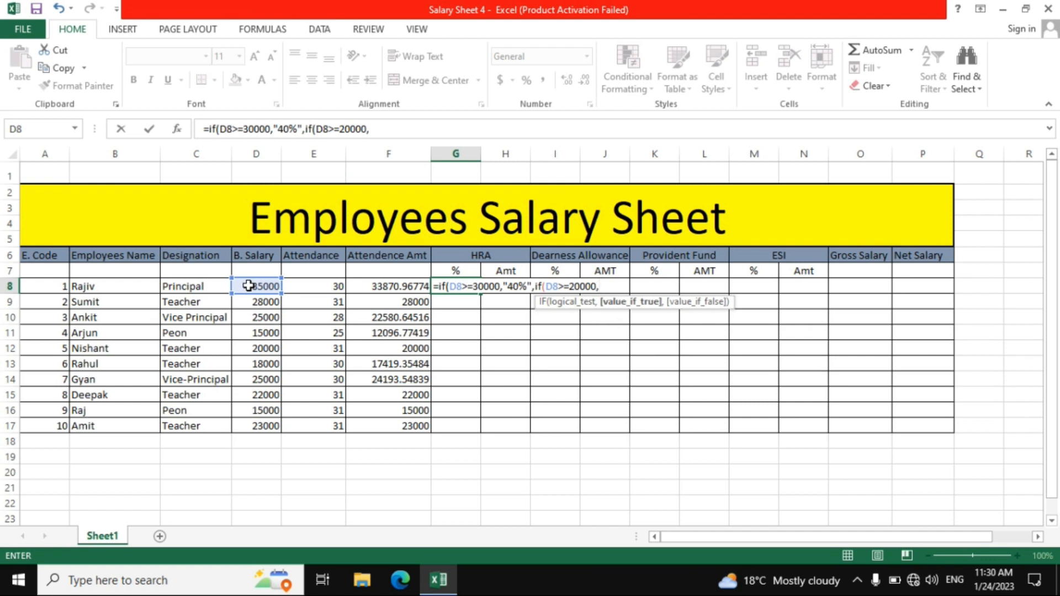
type("\"35%\",")
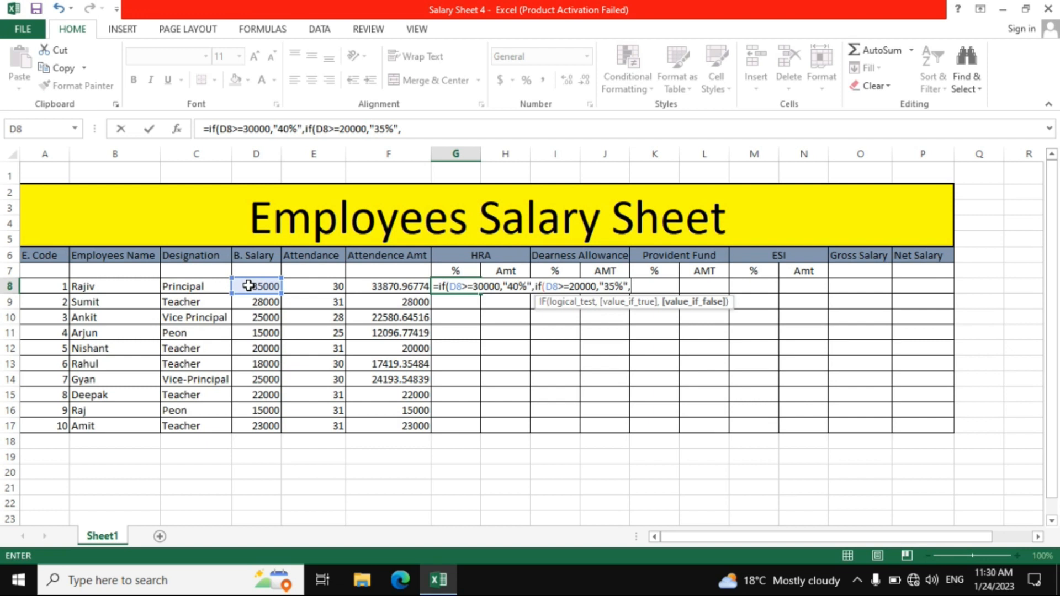
type("if")
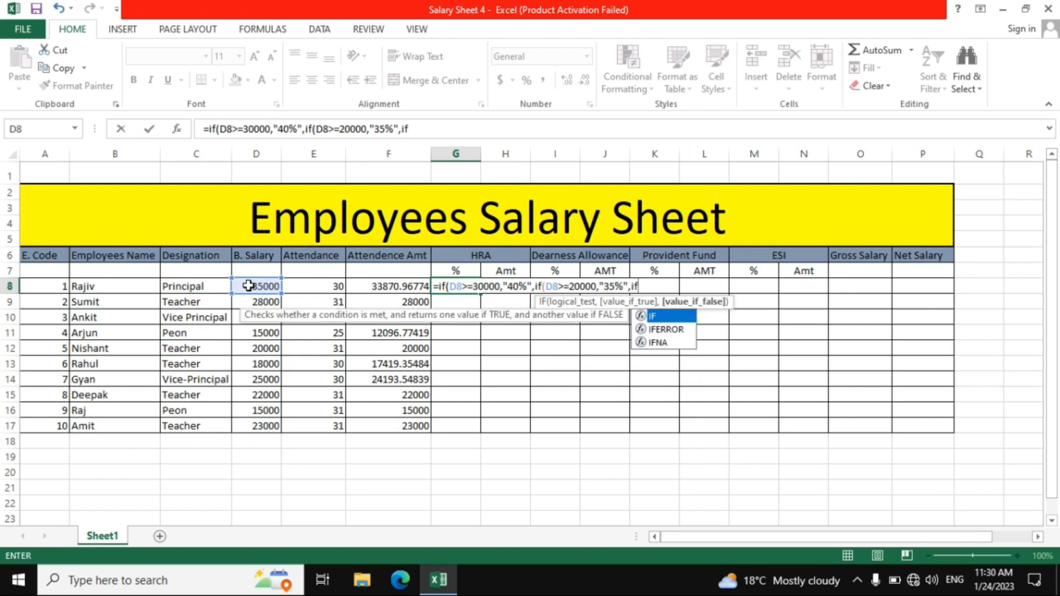
type("(")
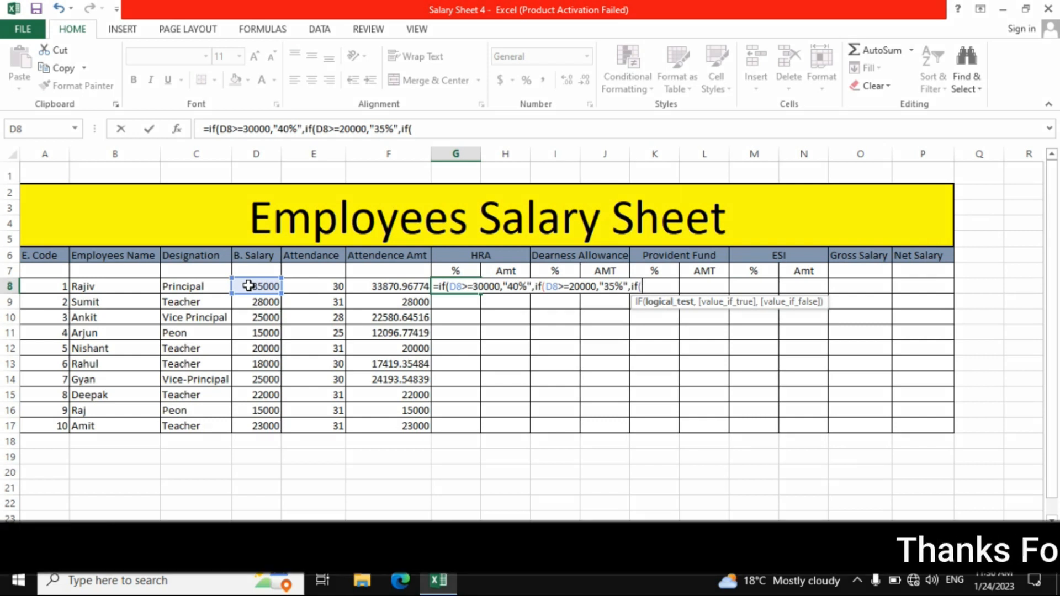
Nest a third IF in the G8 formula that returns "30%" when D8>=10000
left_click(249, 285)
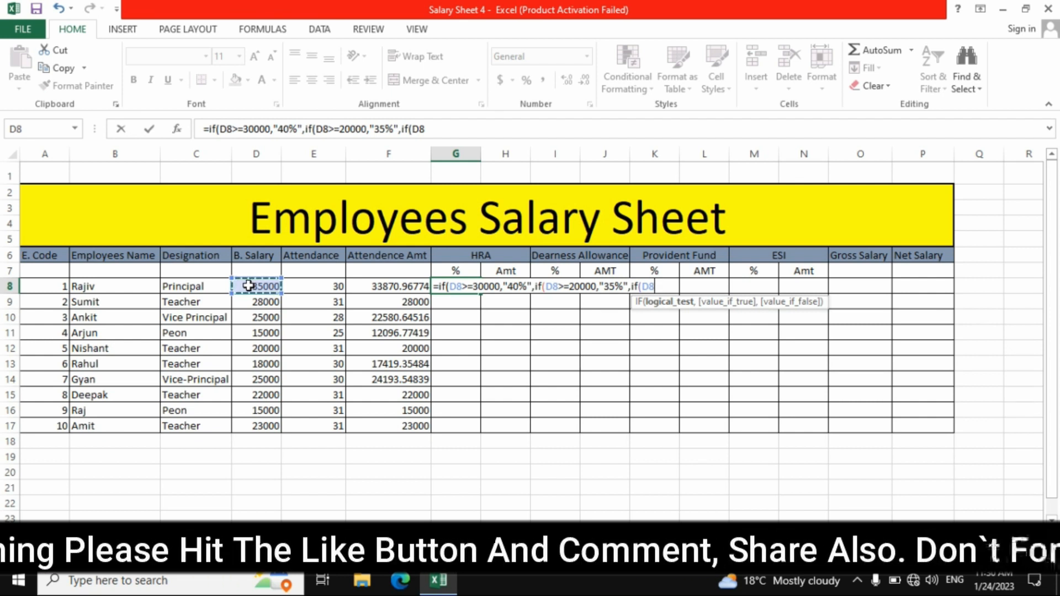
type(">")
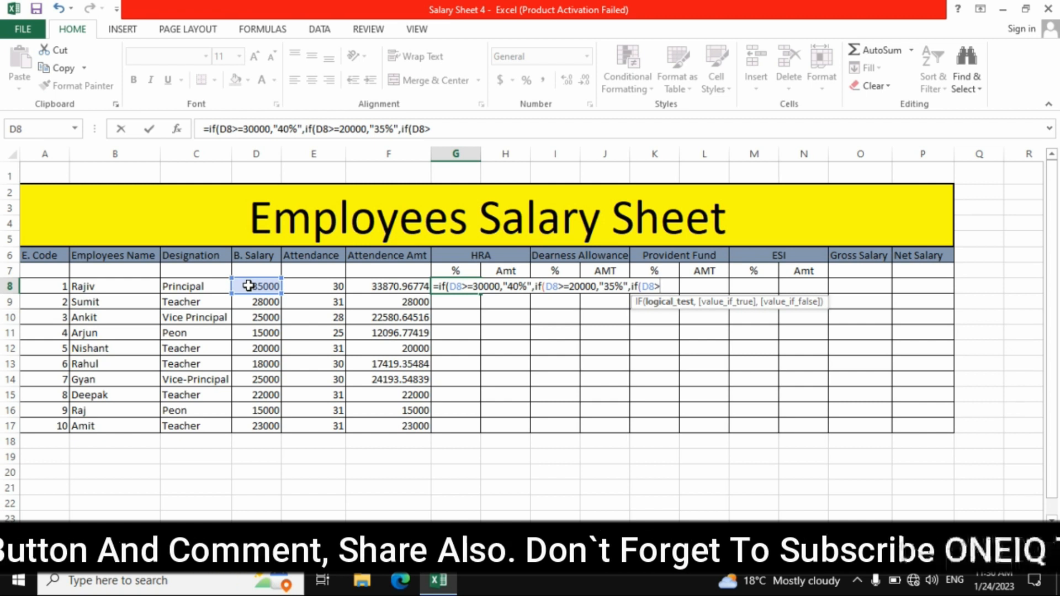
type("=")
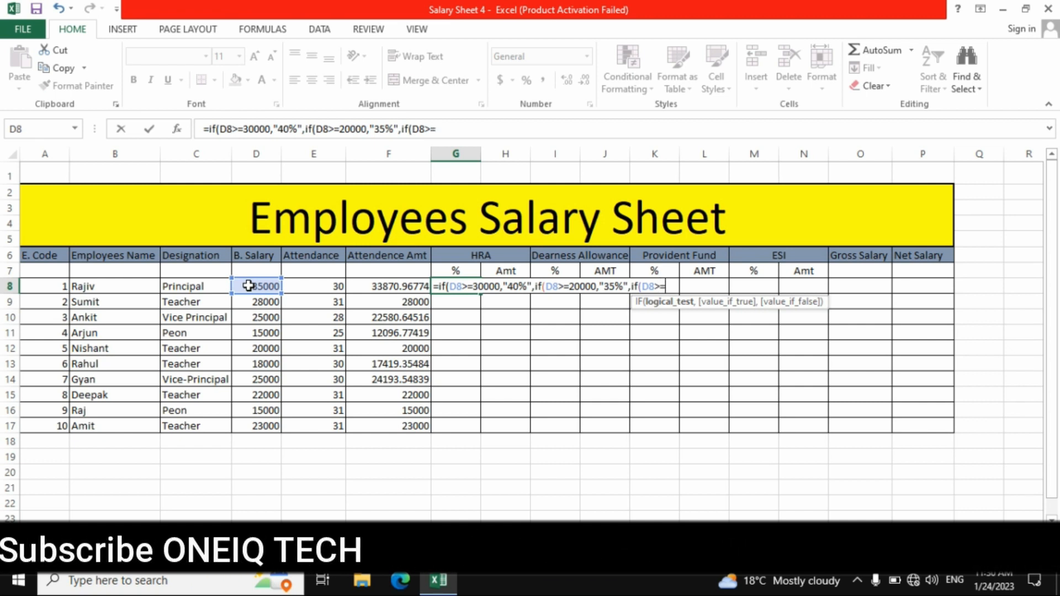
type("10000")
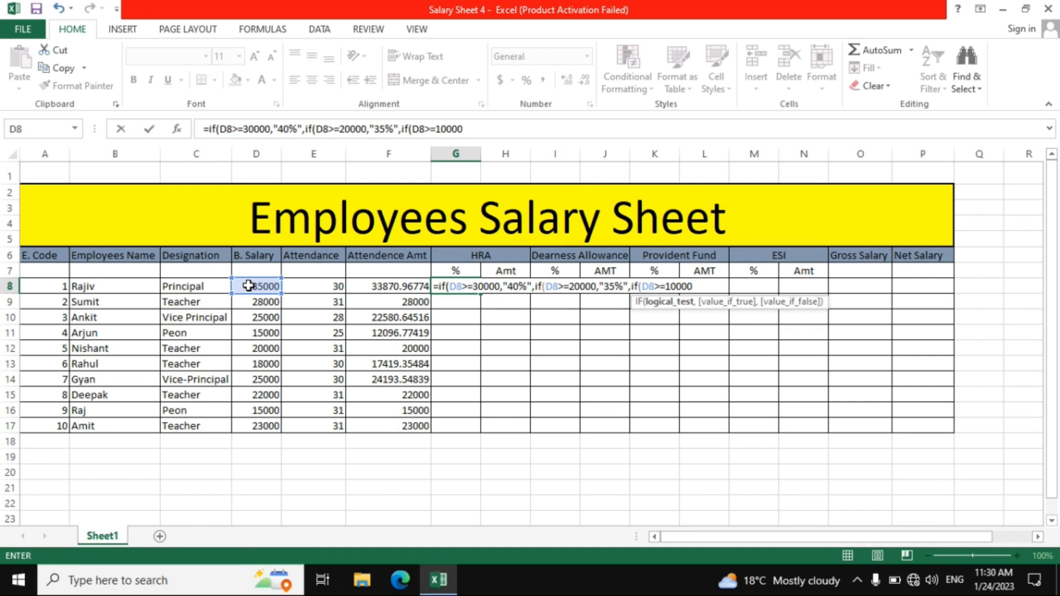
type(",")
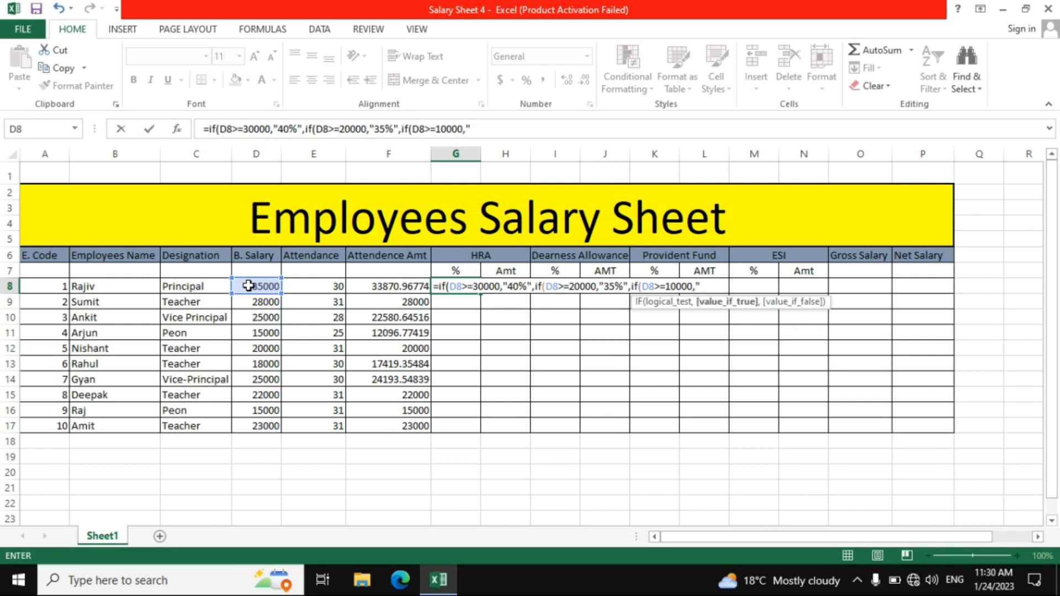
type("\"30")
type("%\",")
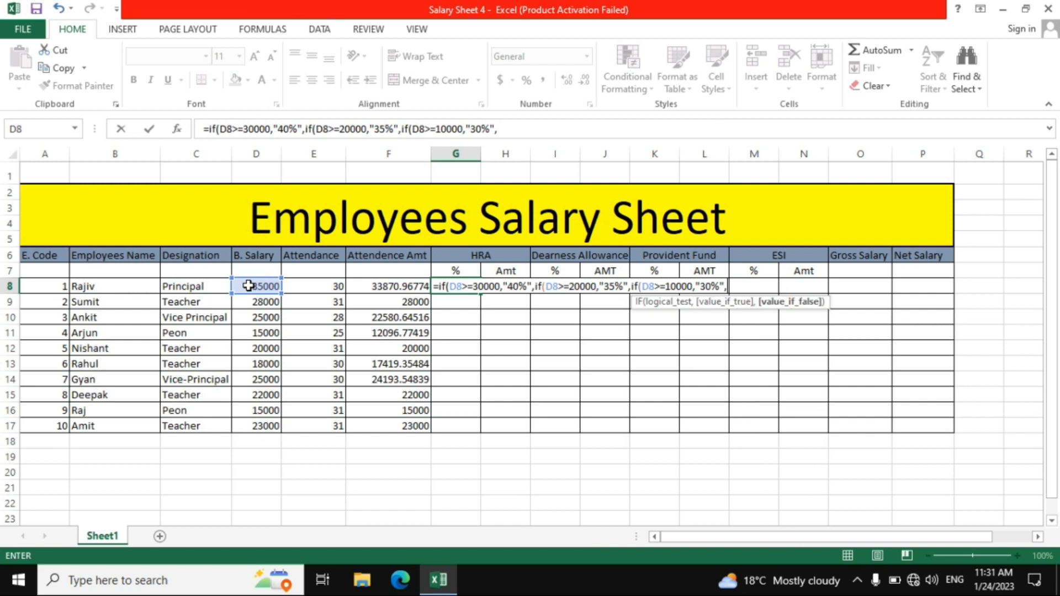
type("\"25%\")))")
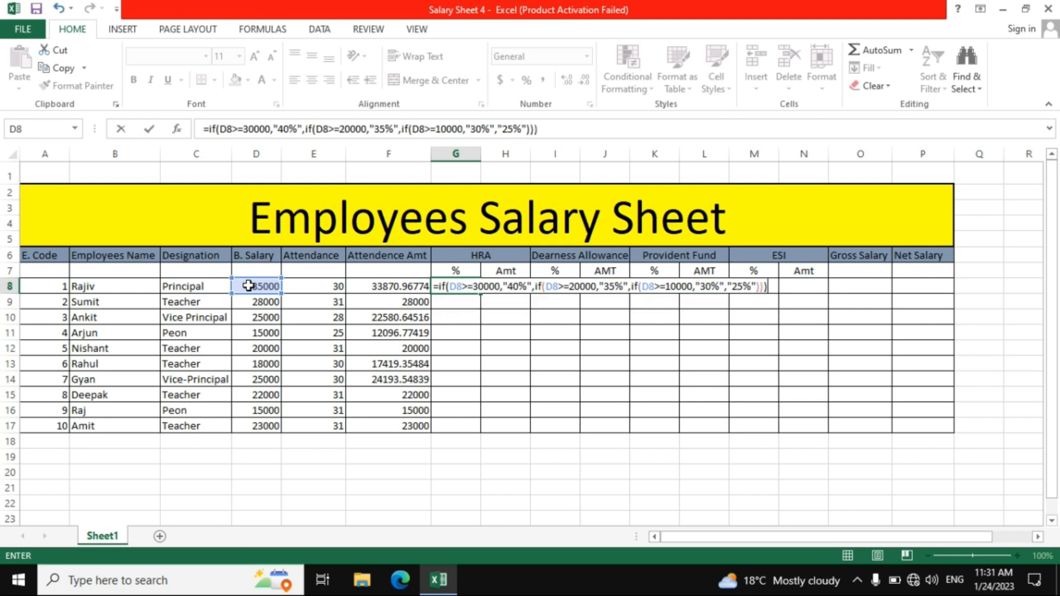
Complete the nested IF formula in G8 with "25%" as the fallback value and fill it down through G17
key("Return")
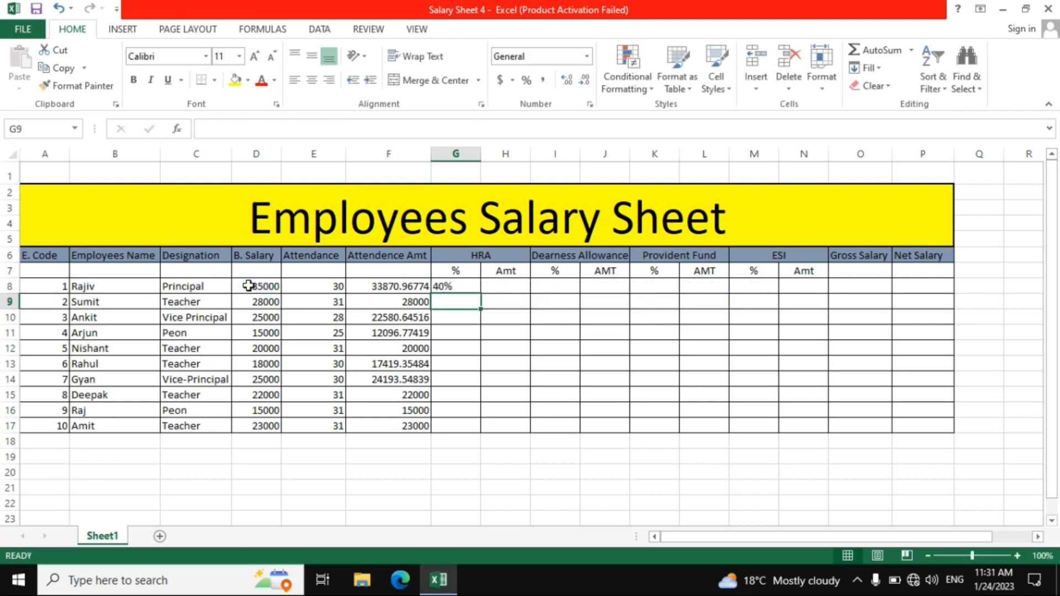
left_click(447, 287)
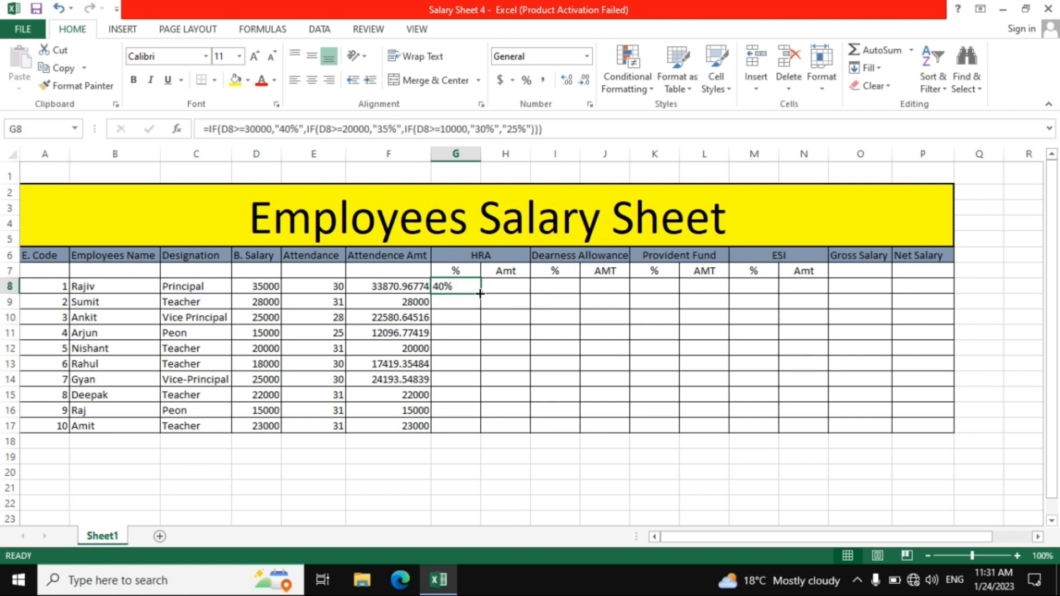
left_click_drag(480, 294, 476, 432)
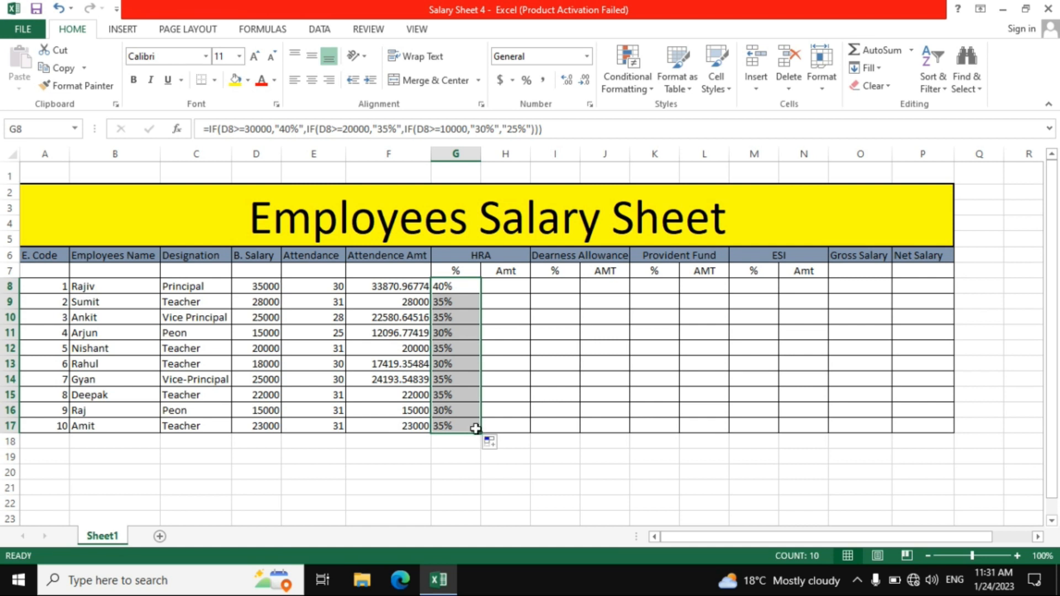
Calculate the HRA amount in H8 with the formula =D8*G8 and fill it down through H17
left_click(497, 290)
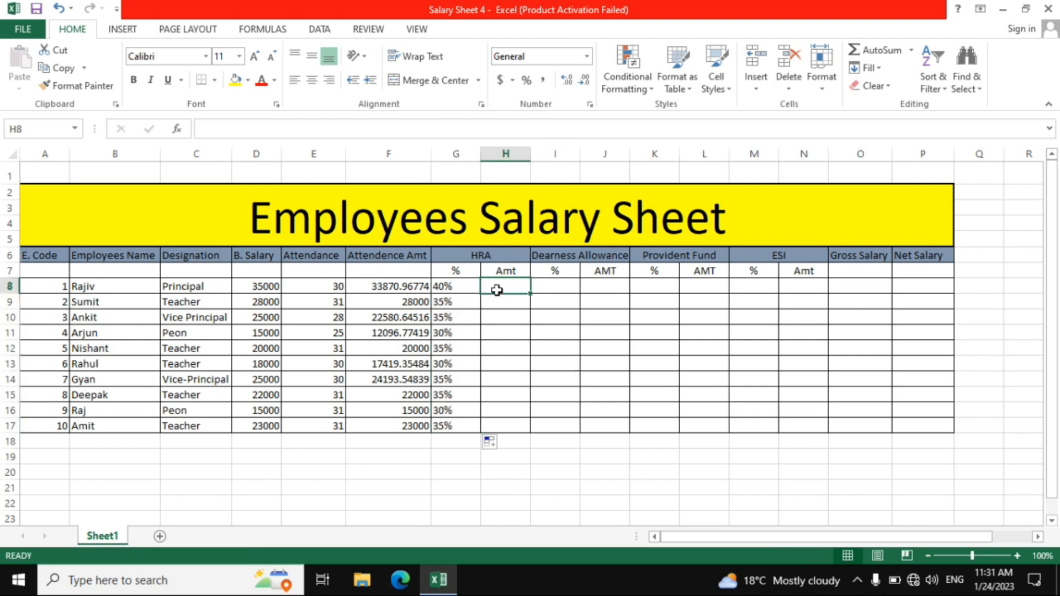
type("=")
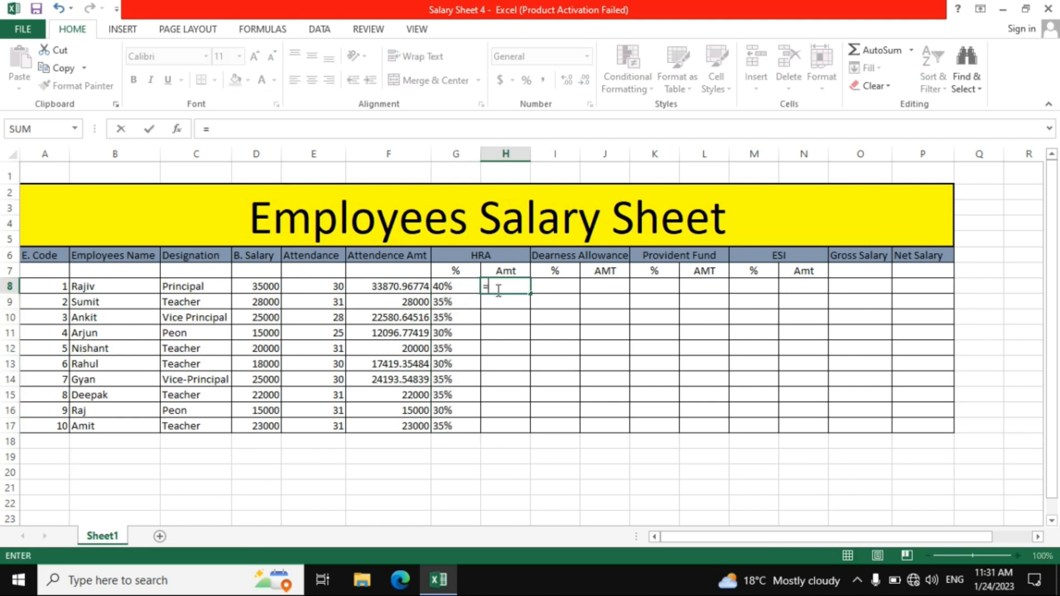
left_click(269, 290)
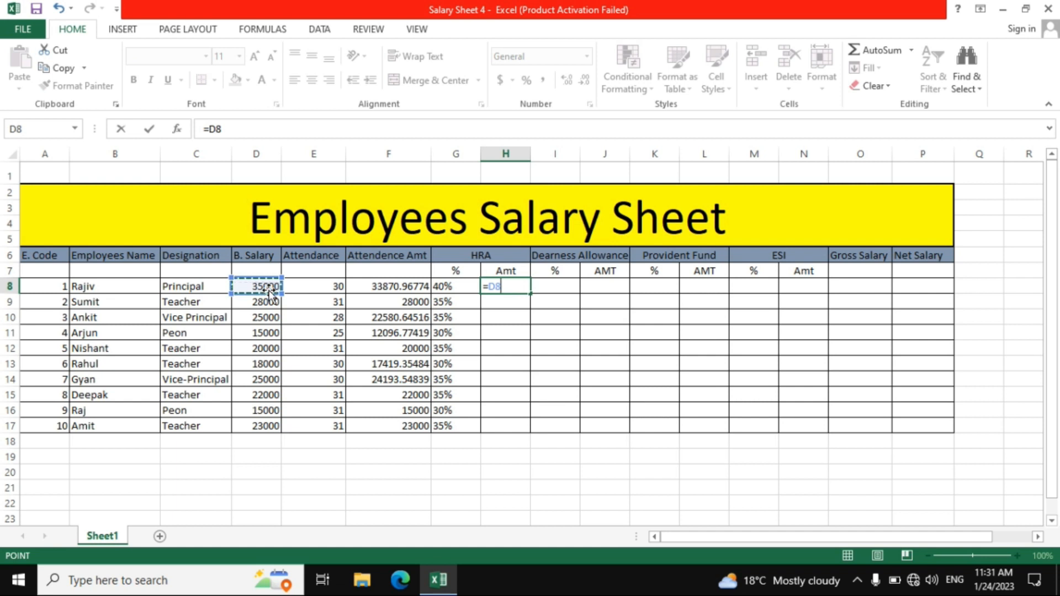
type("*")
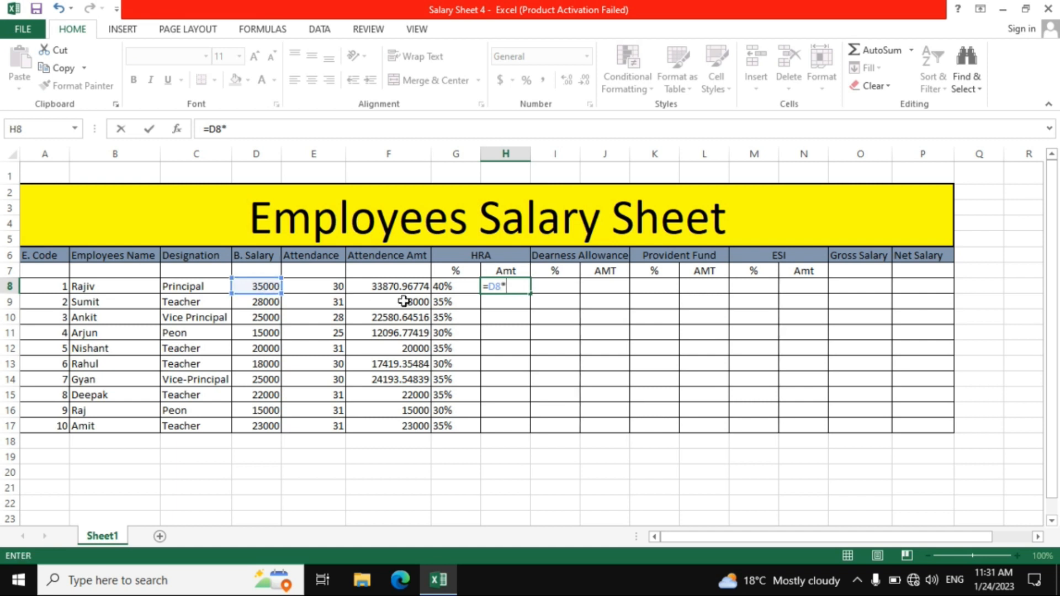
left_click(446, 286)
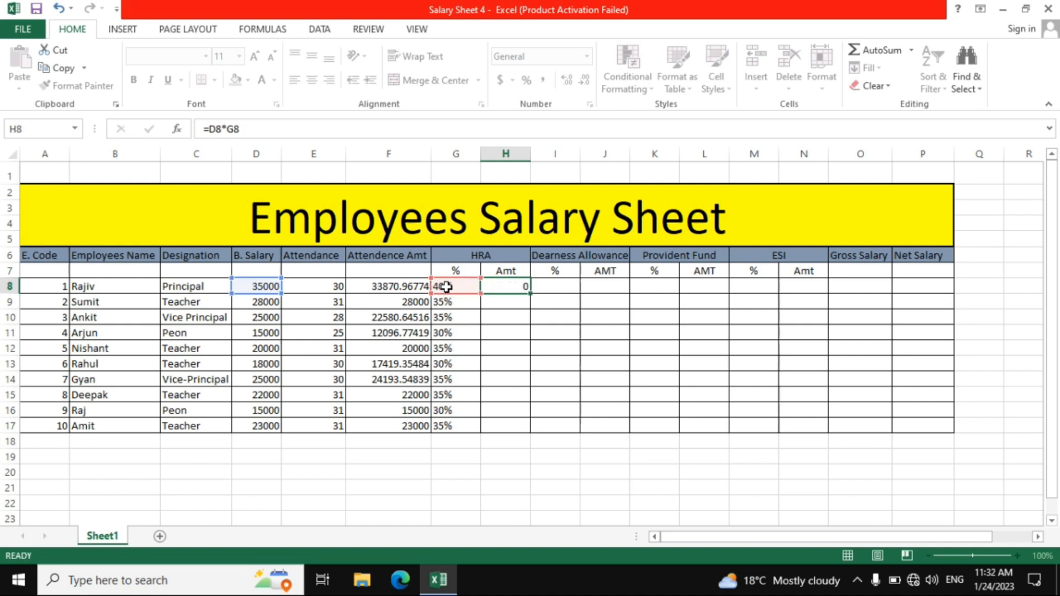
key("Return")
left_click(512, 288)
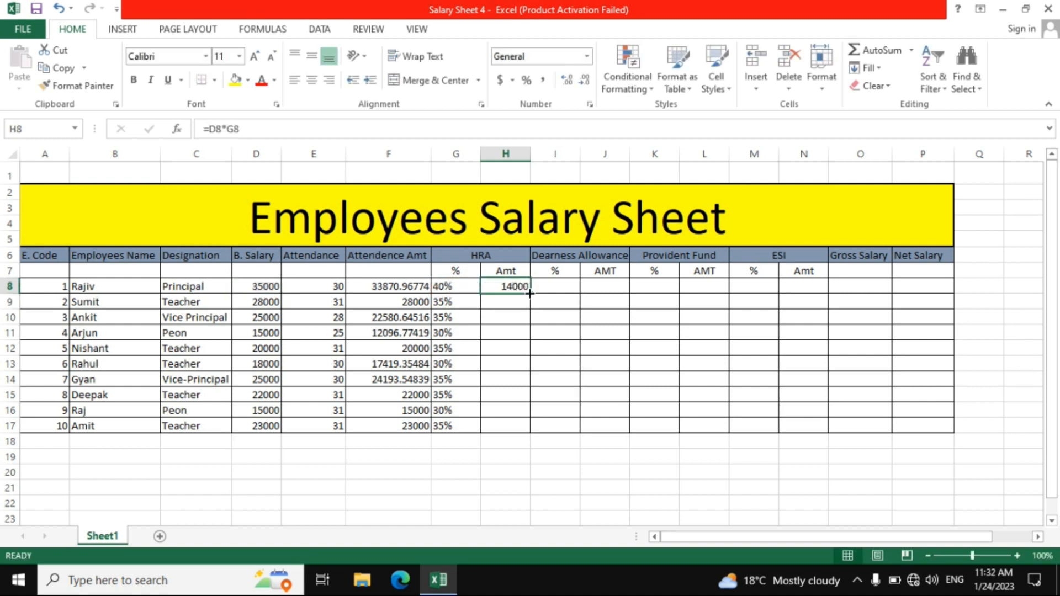
left_click_drag(529, 294, 534, 433)
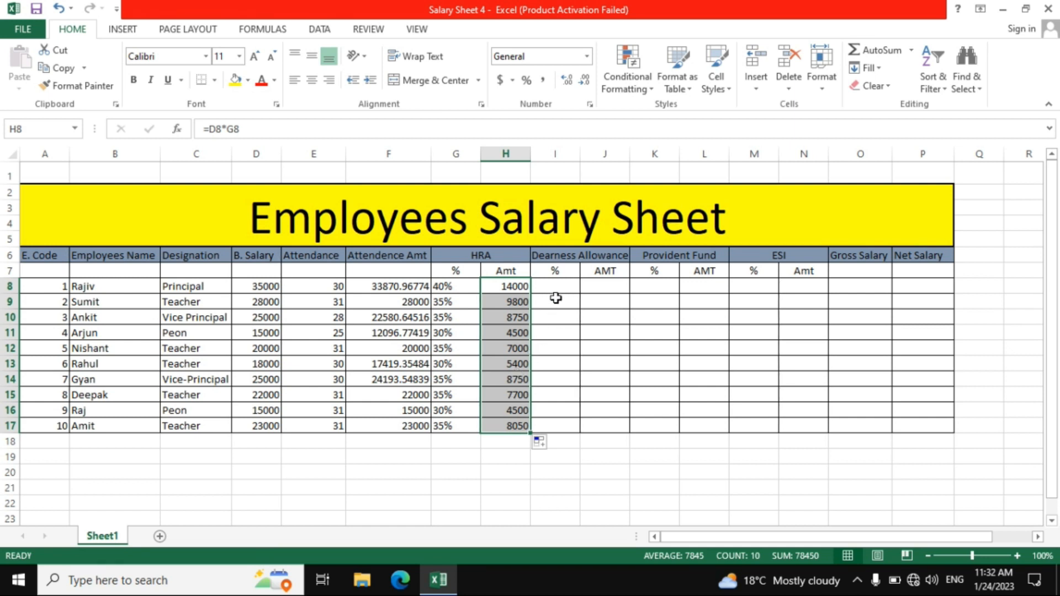
Start an IF formula in Dearness Allowance percentage cell I8 that returns "25" when D8>=30000
left_click(547, 285)
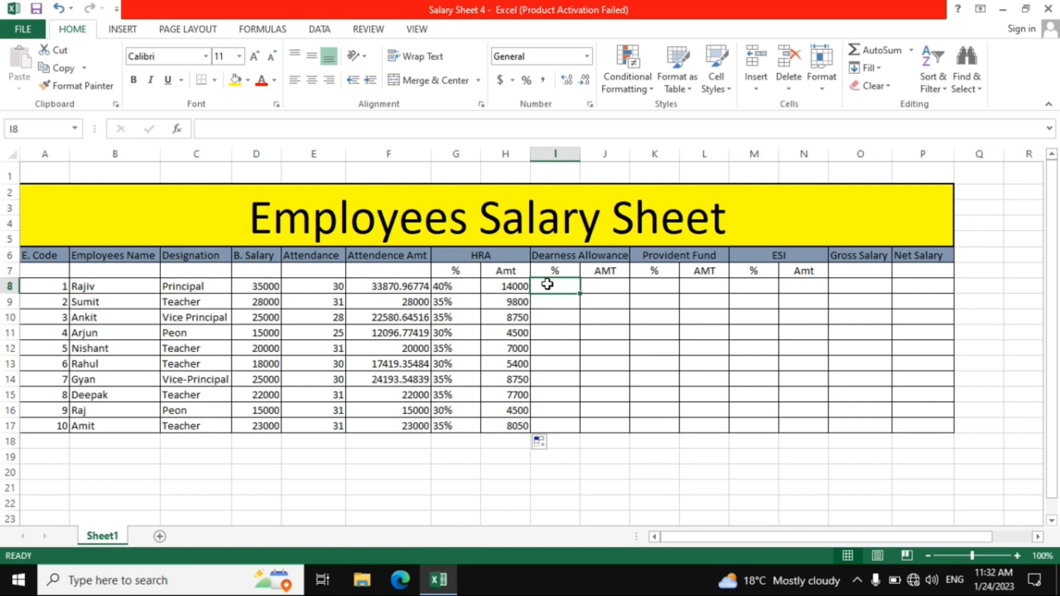
type("=")
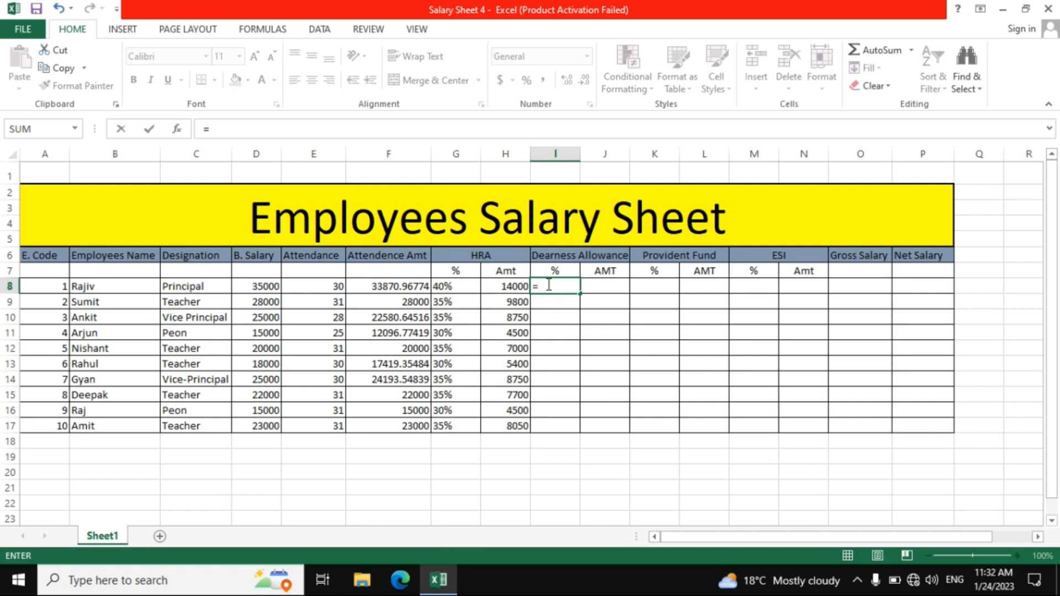
type("if")
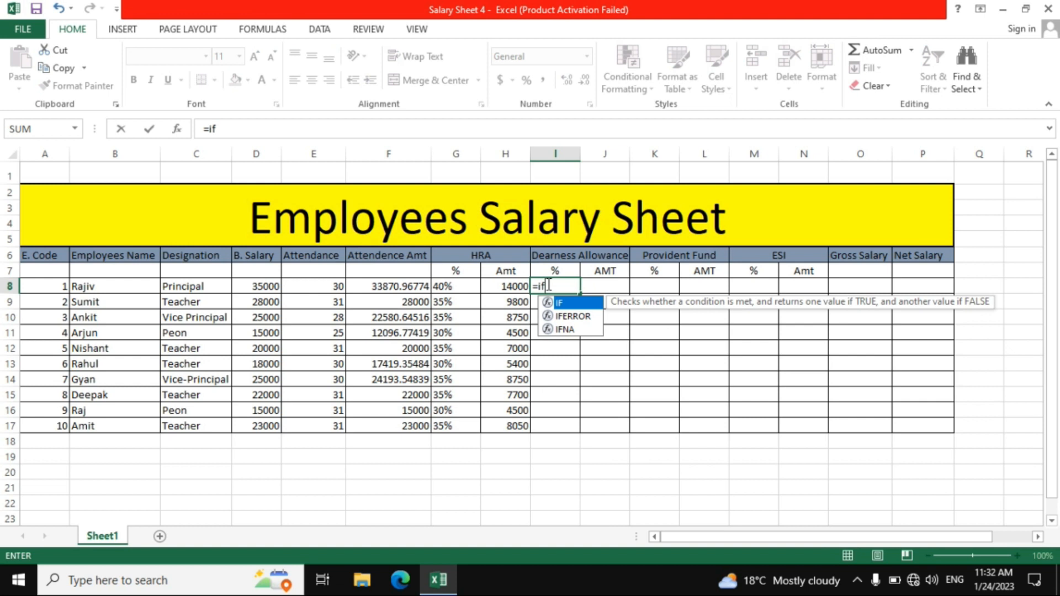
type("(")
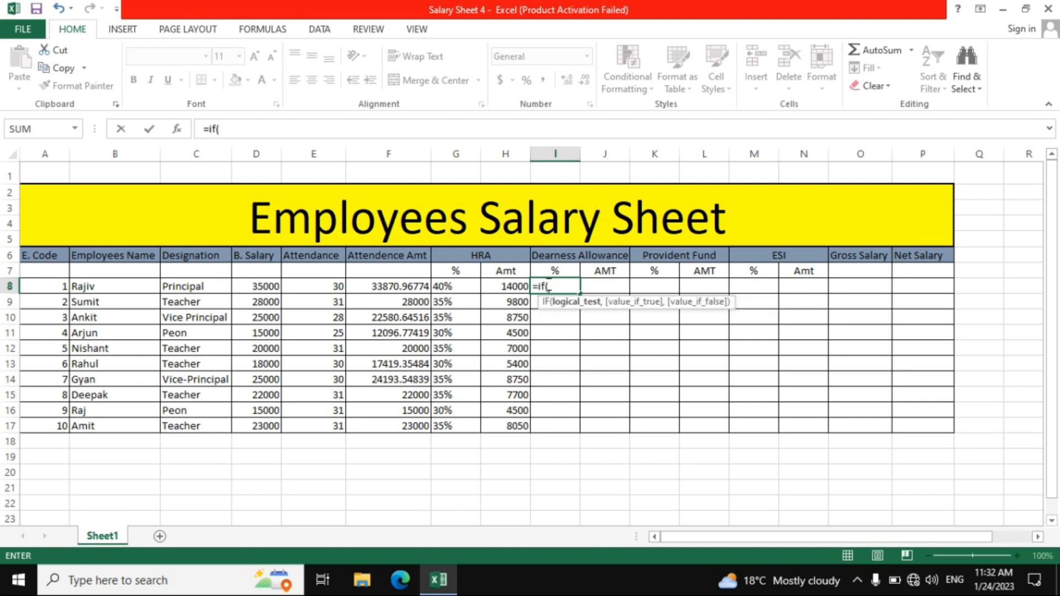
left_click(241, 288)
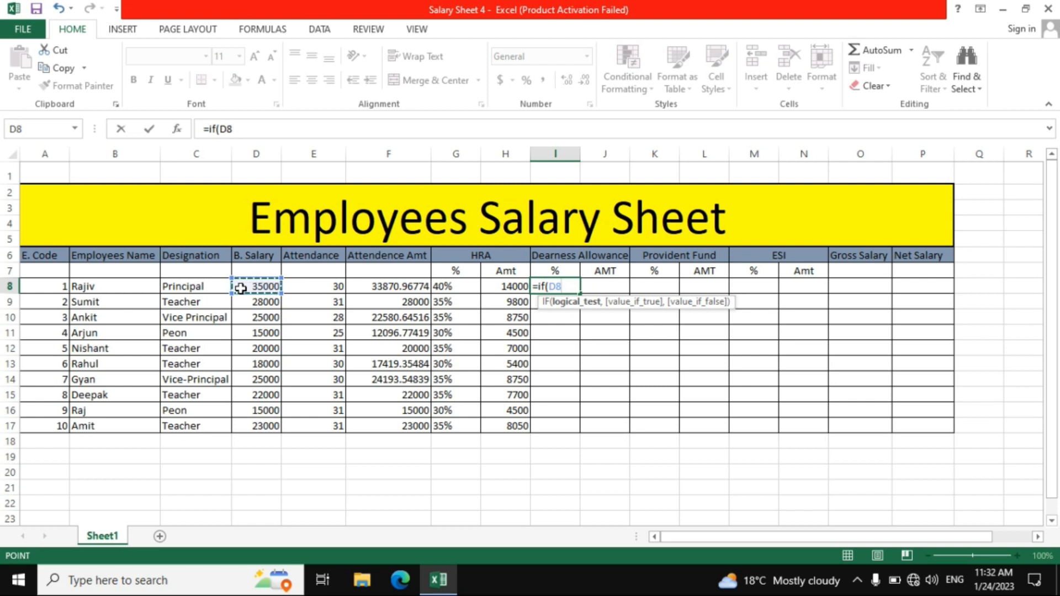
type(">=")
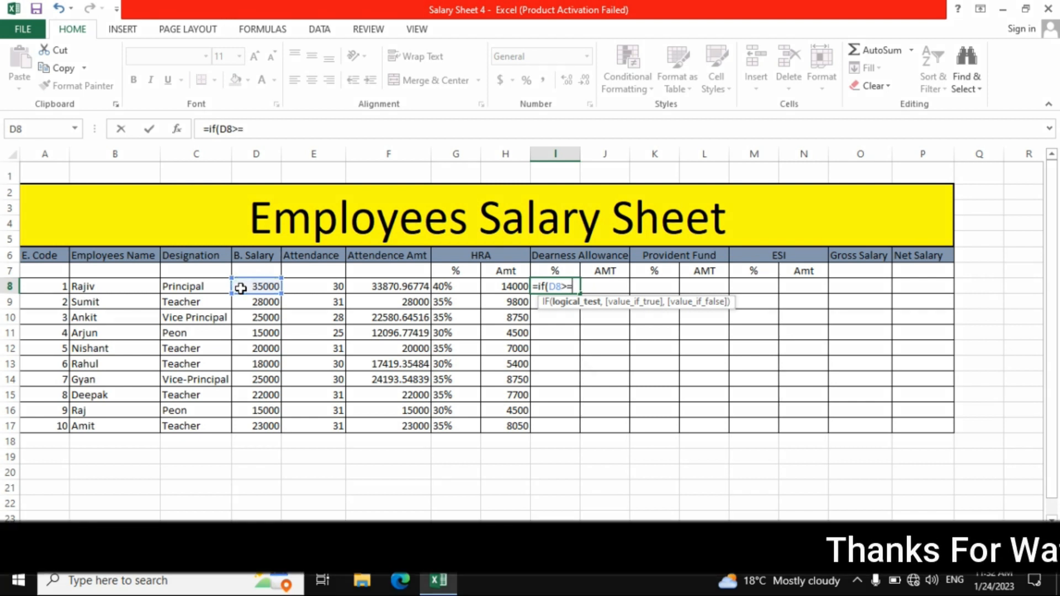
type("30")
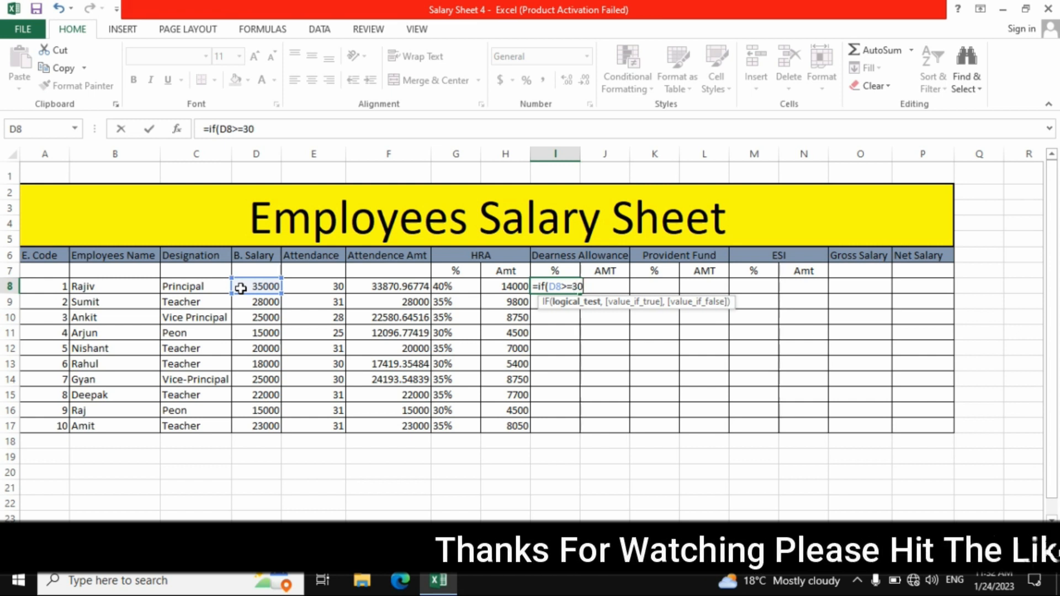
type("000,")
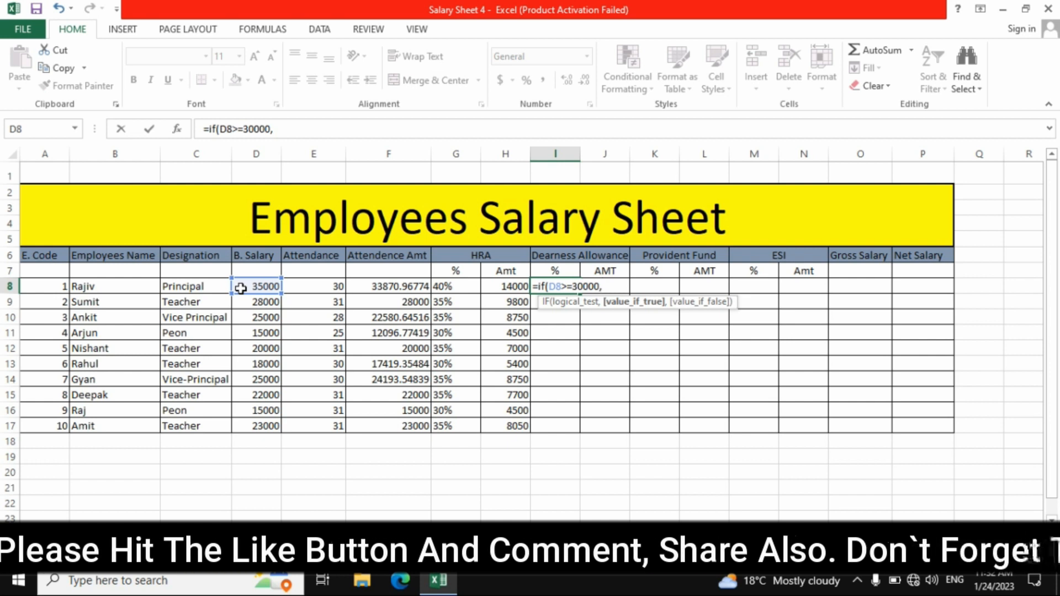
type("\"")
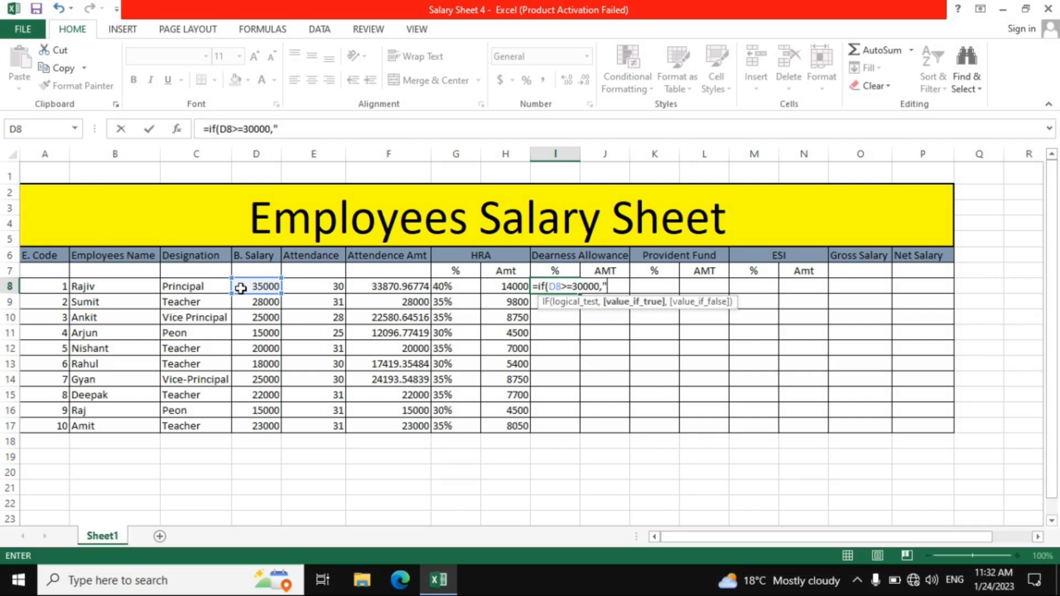
type("25\",")
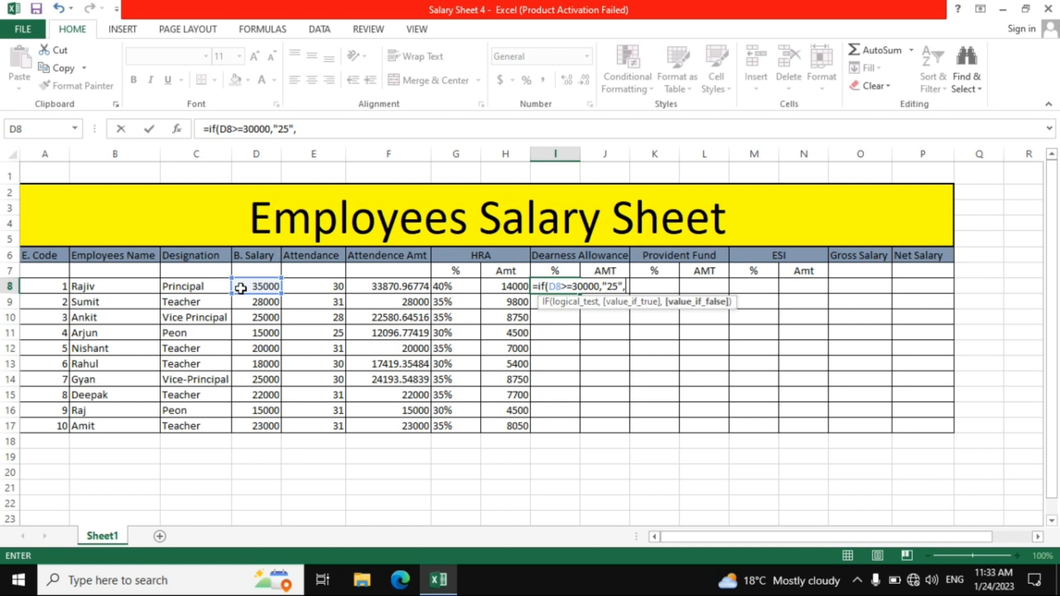
type("if")
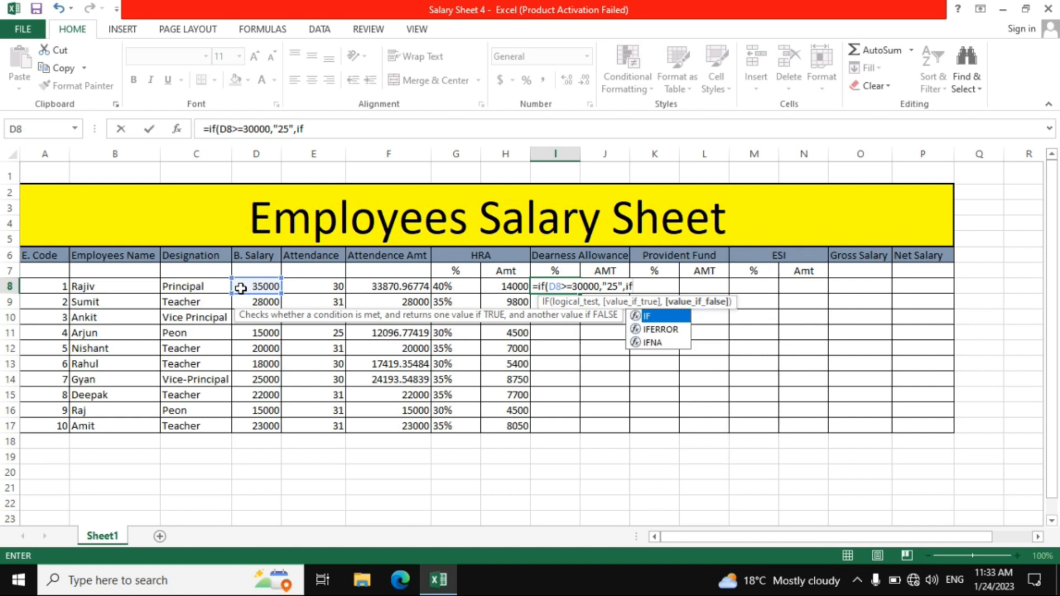
type("(")
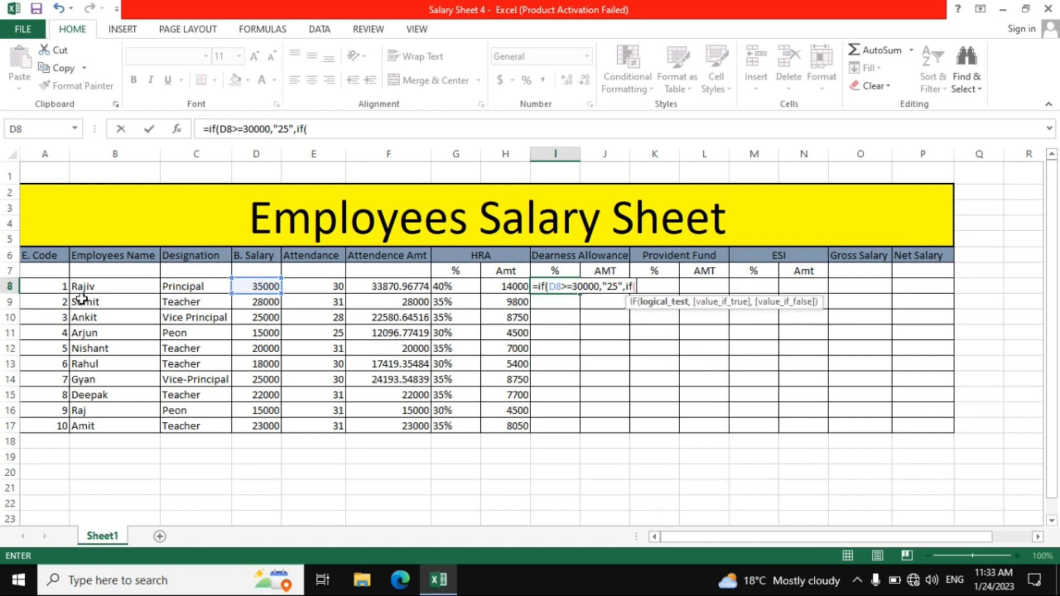
Nest a second IF in the I8 formula that returns "20%" when D8>=20000
left_click(260, 286)
type(">")
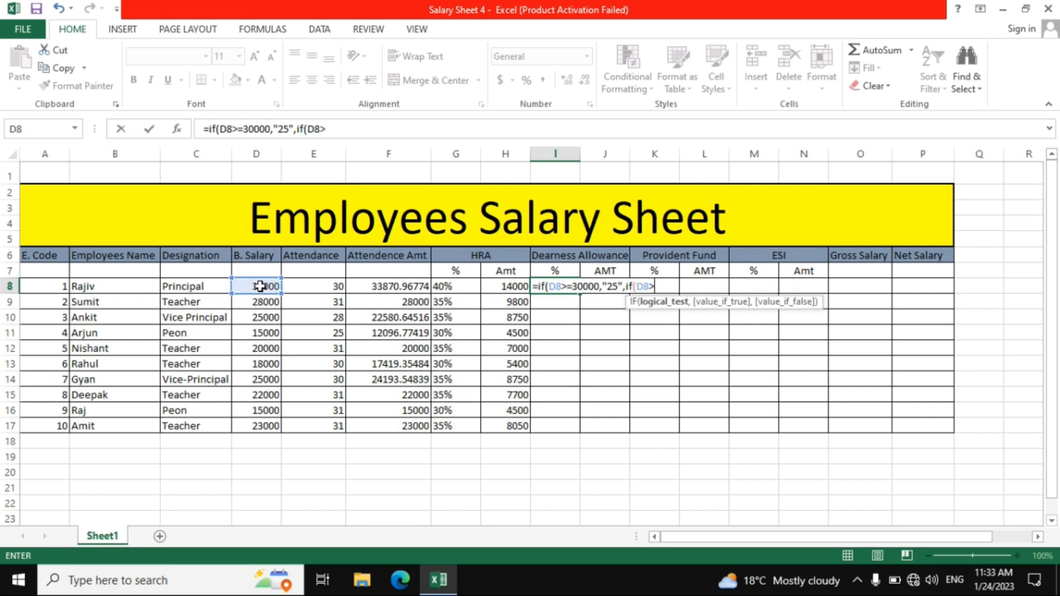
type("=")
type("2000")
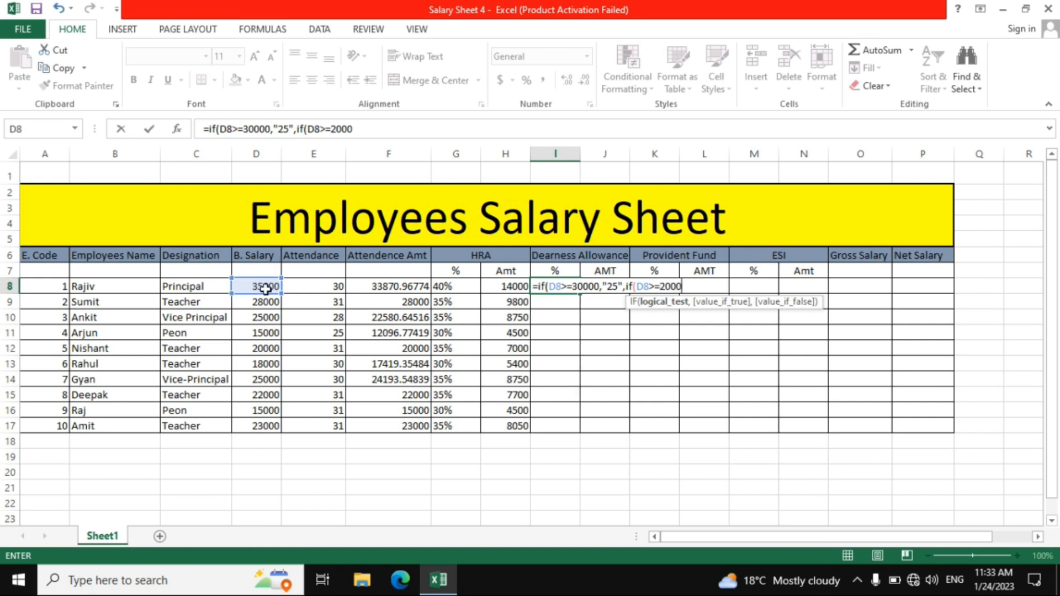
type("0,")
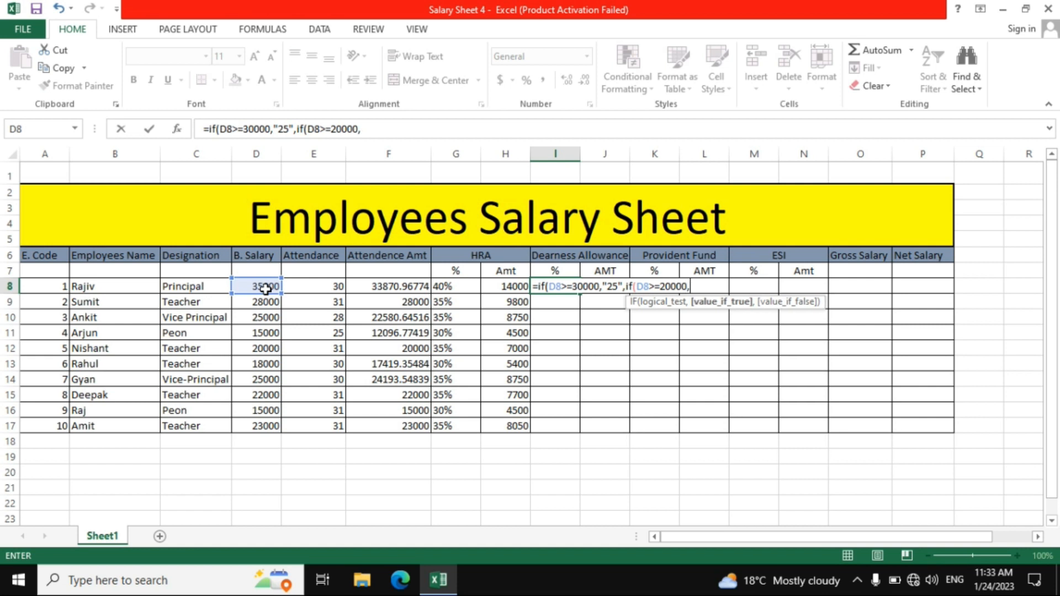
type("\"20%\"")
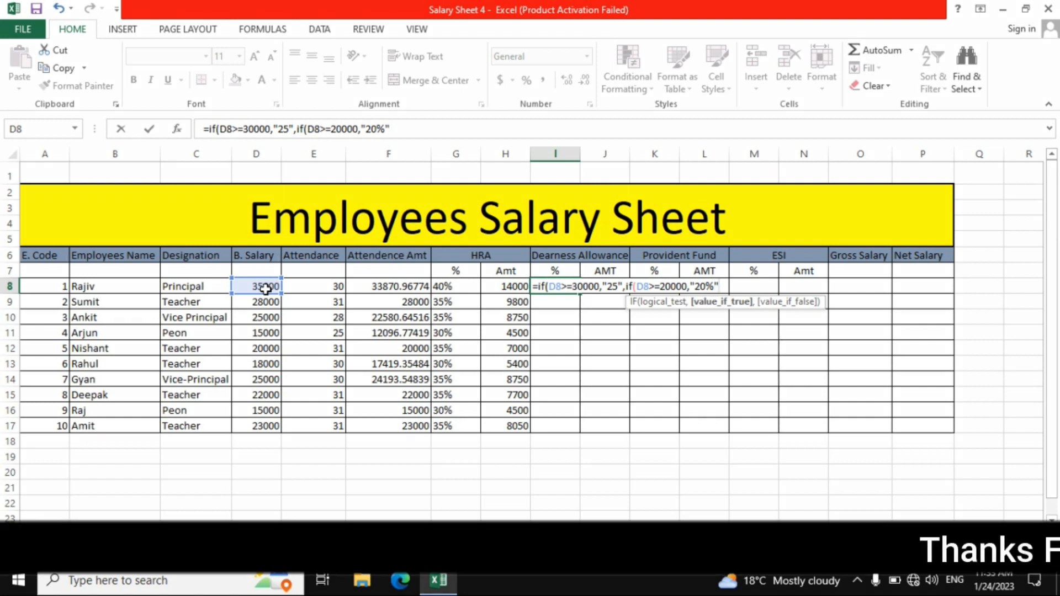
type(",")
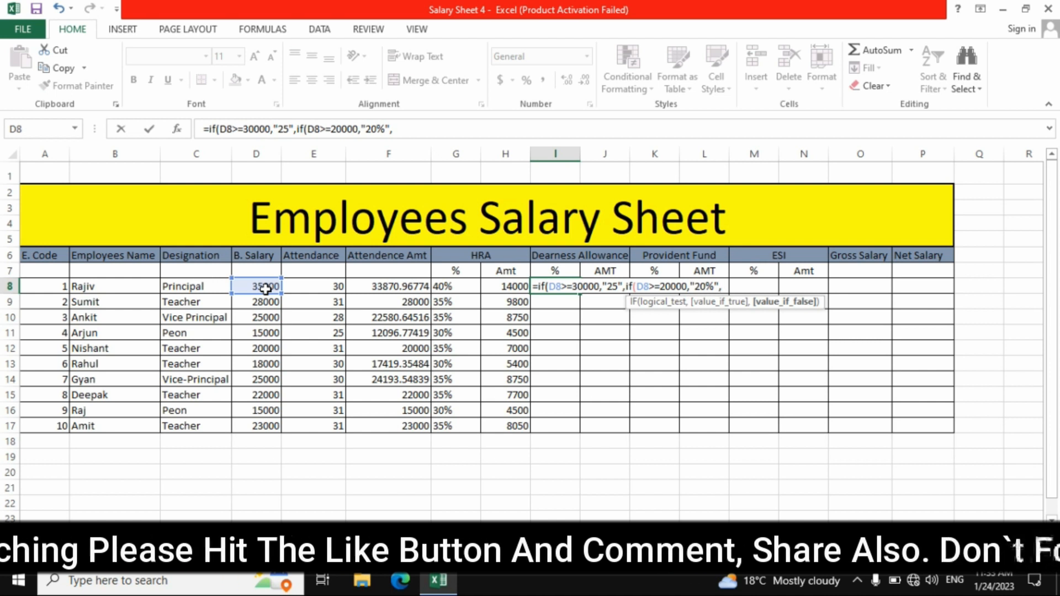
Complete the nested IF formula in I8 with "10%" as the fallback value and fill it down through I17
type("\"")
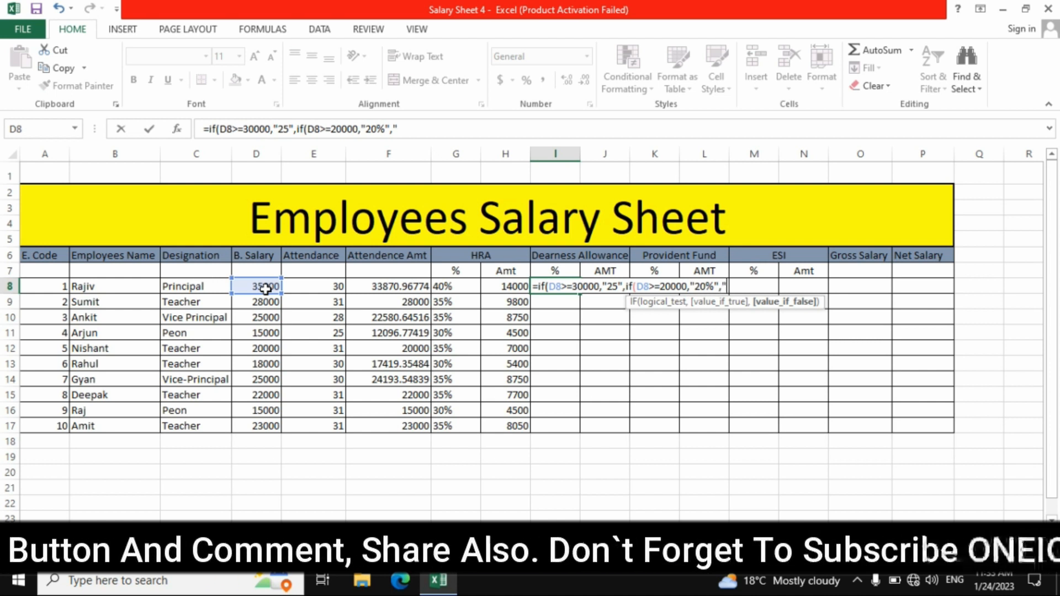
type("10%")
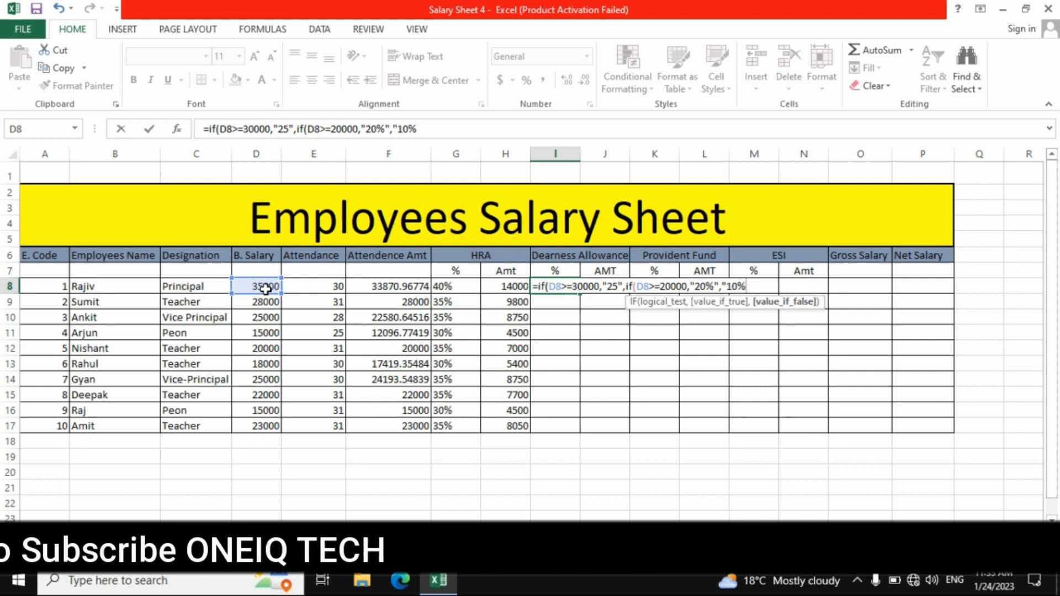
type("\"")
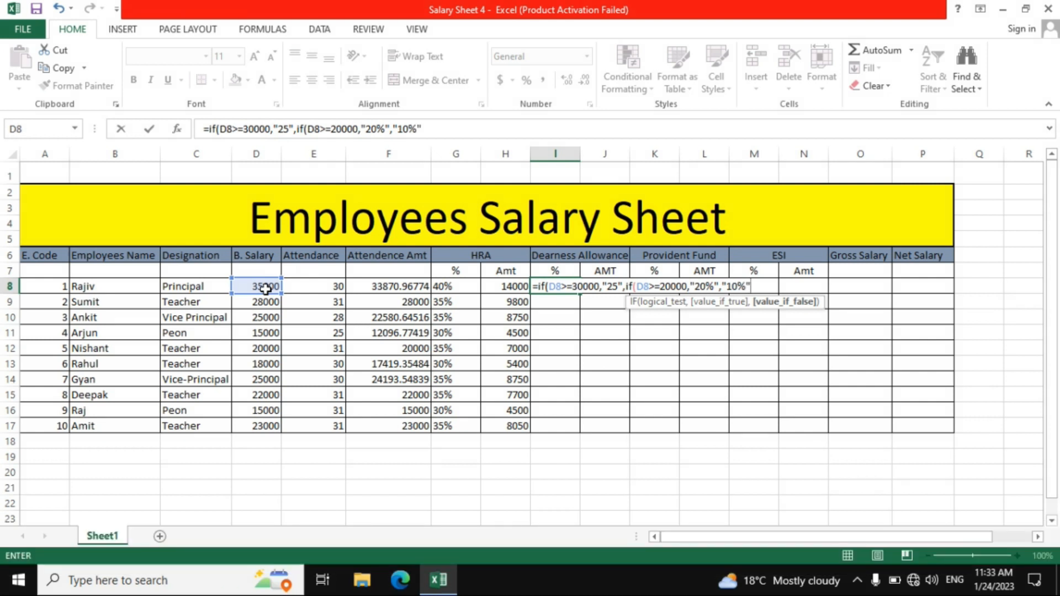
type("))")
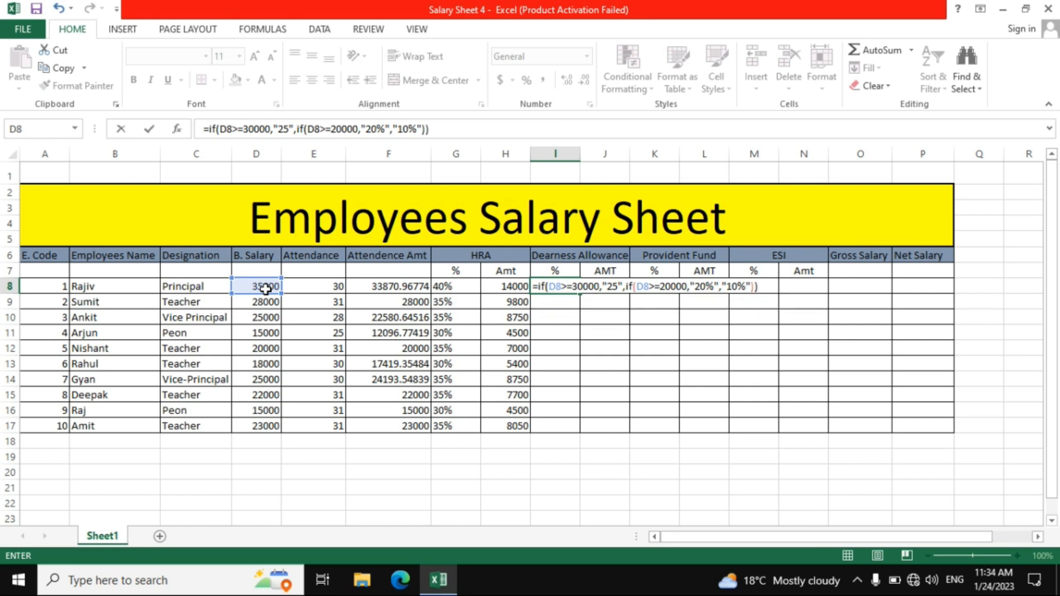
key("Return")
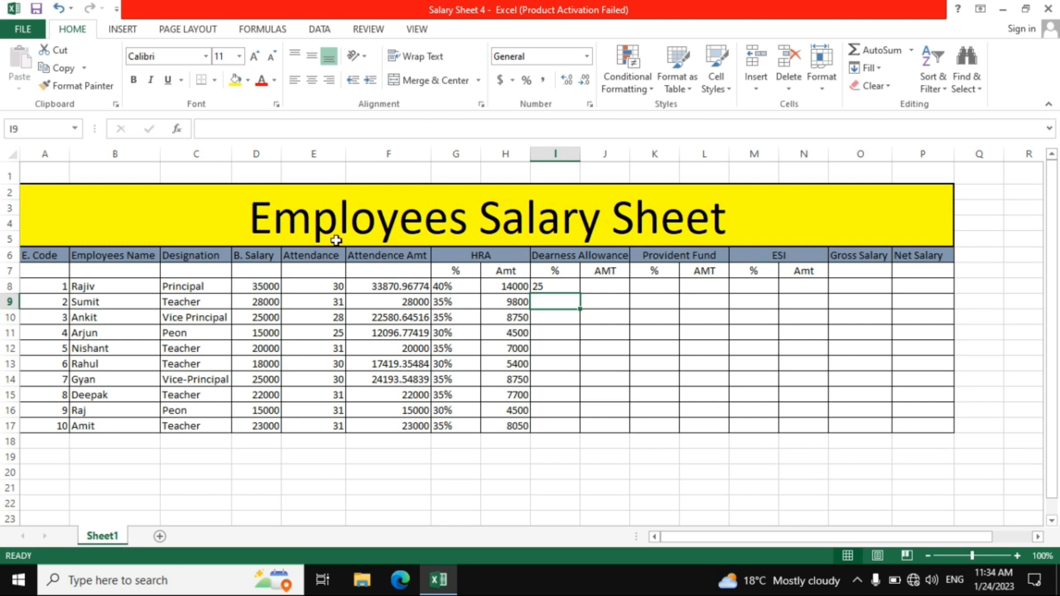
left_click(539, 285)
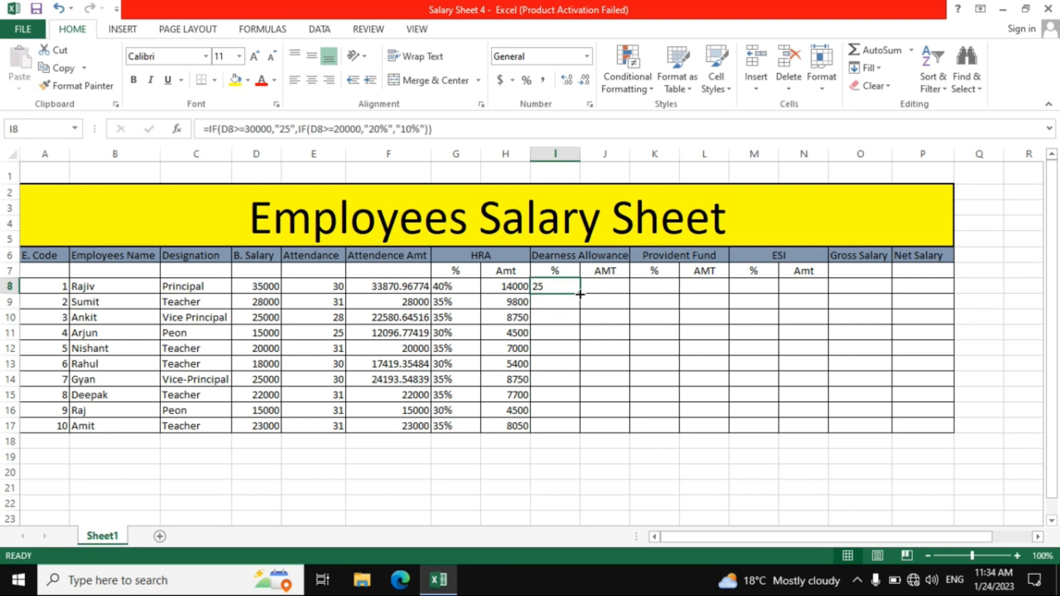
left_click_drag(581, 295, 579, 430)
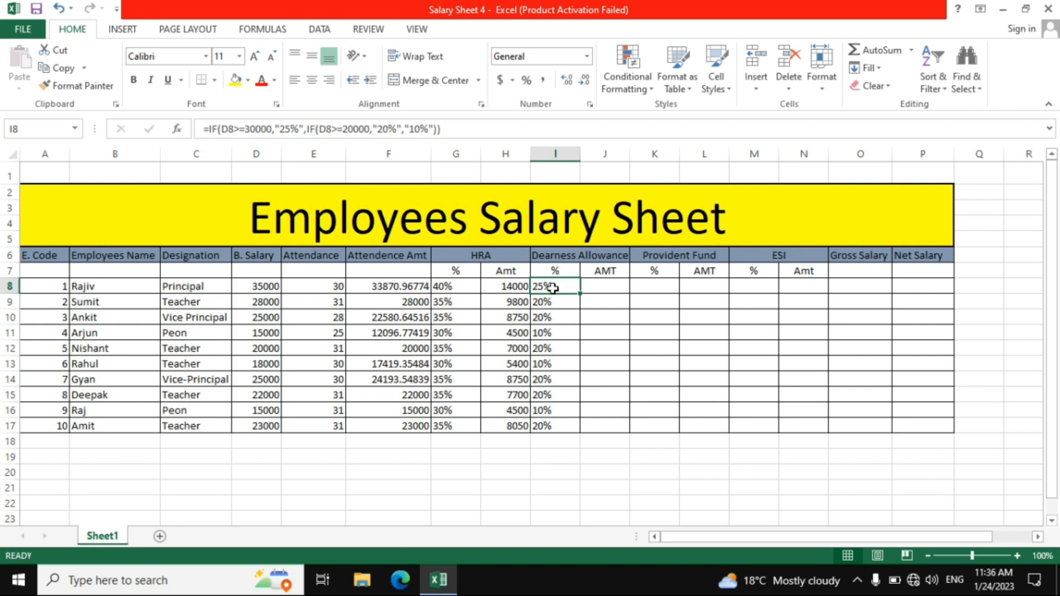
Calculate the Dearness Allowance amount in J8 with the formula =D8*I8 and fill it down through J17
left_click(598, 291)
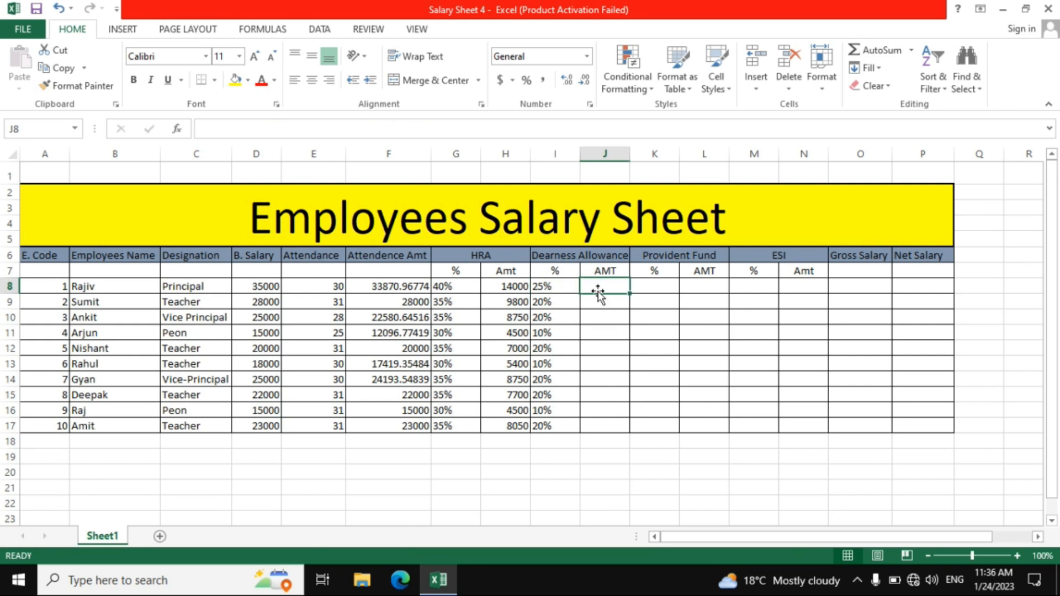
type("=")
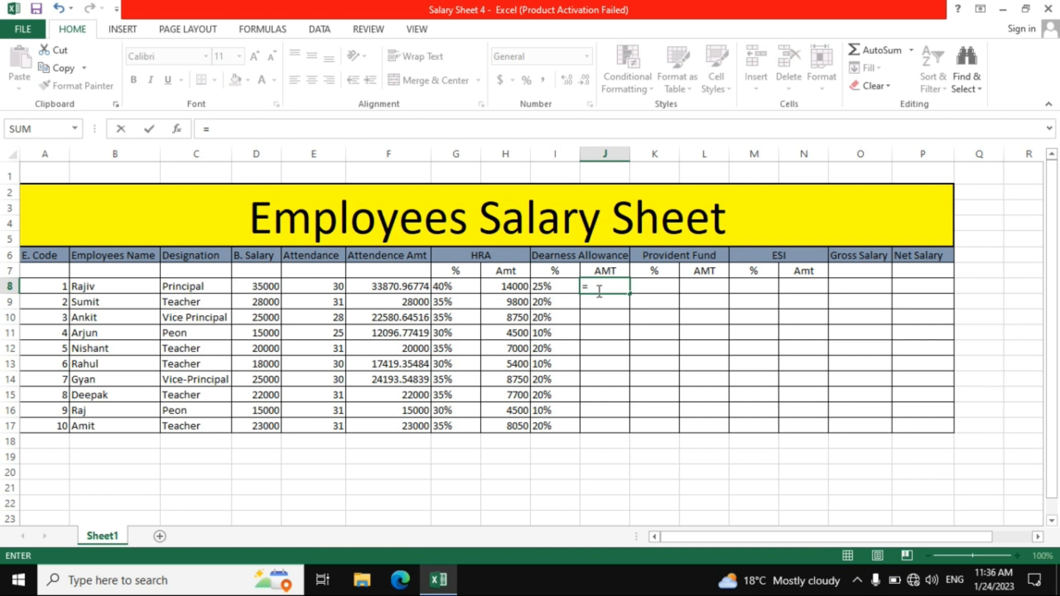
left_click(265, 288)
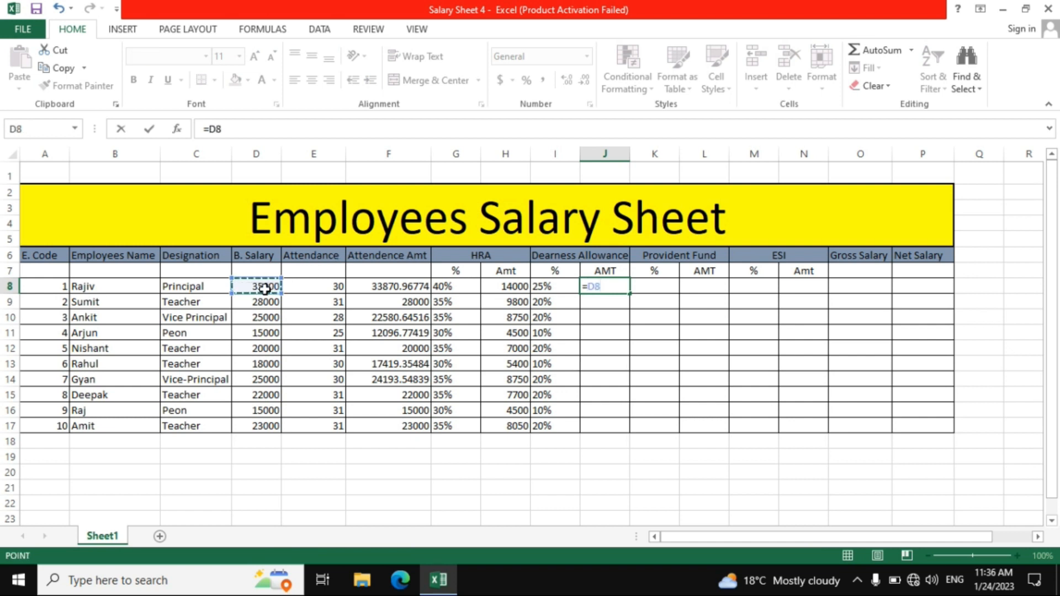
type("*")
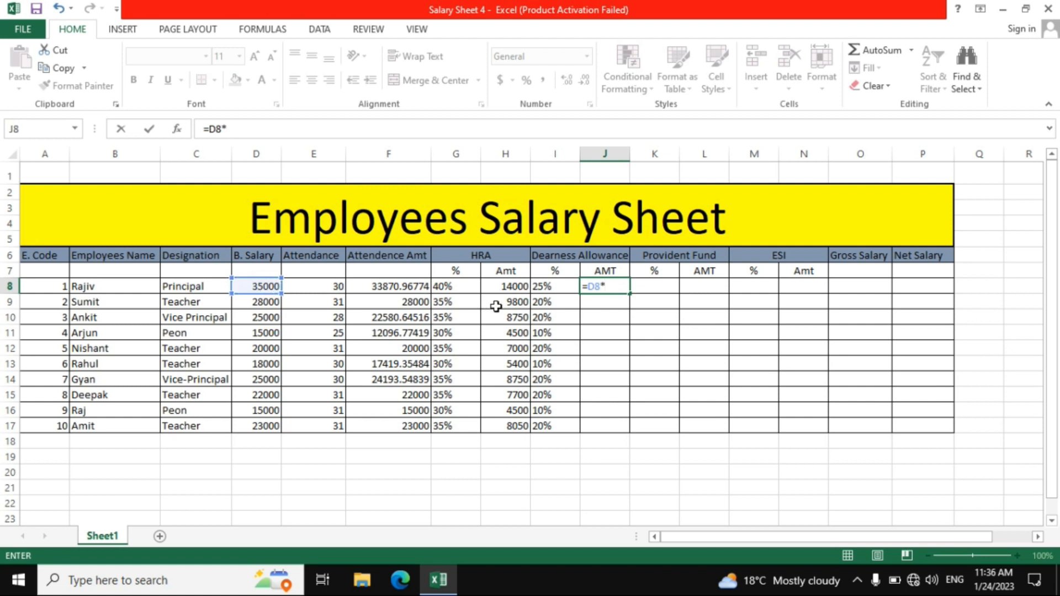
left_click(540, 287)
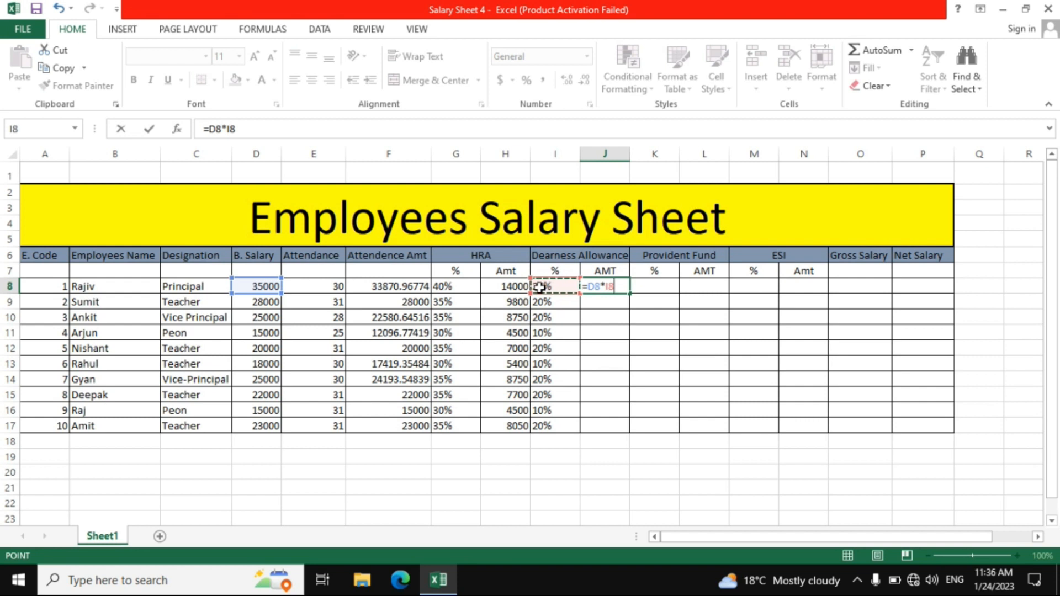
key("Return")
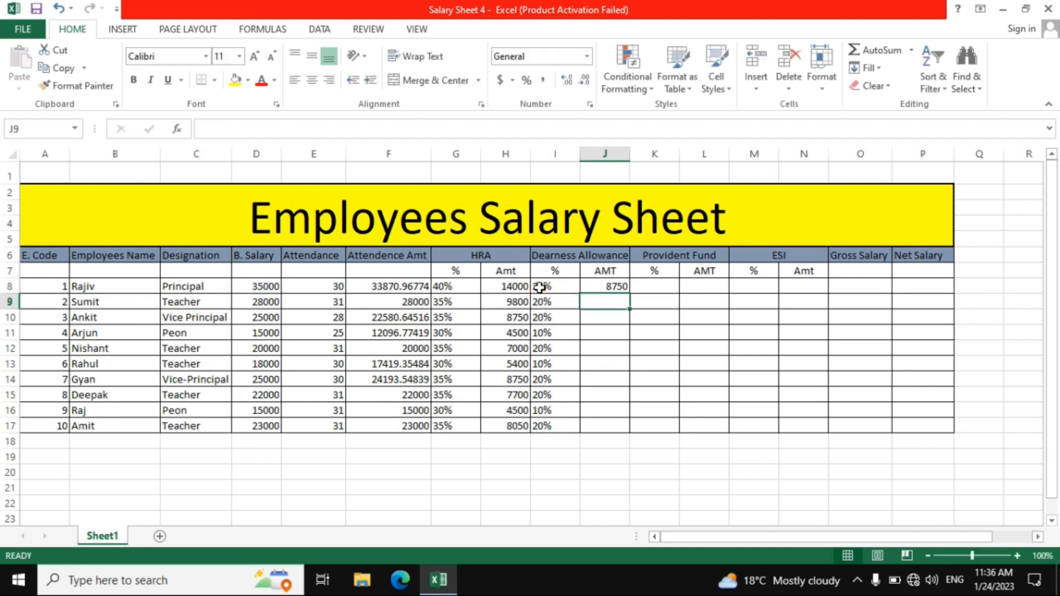
left_click(607, 285)
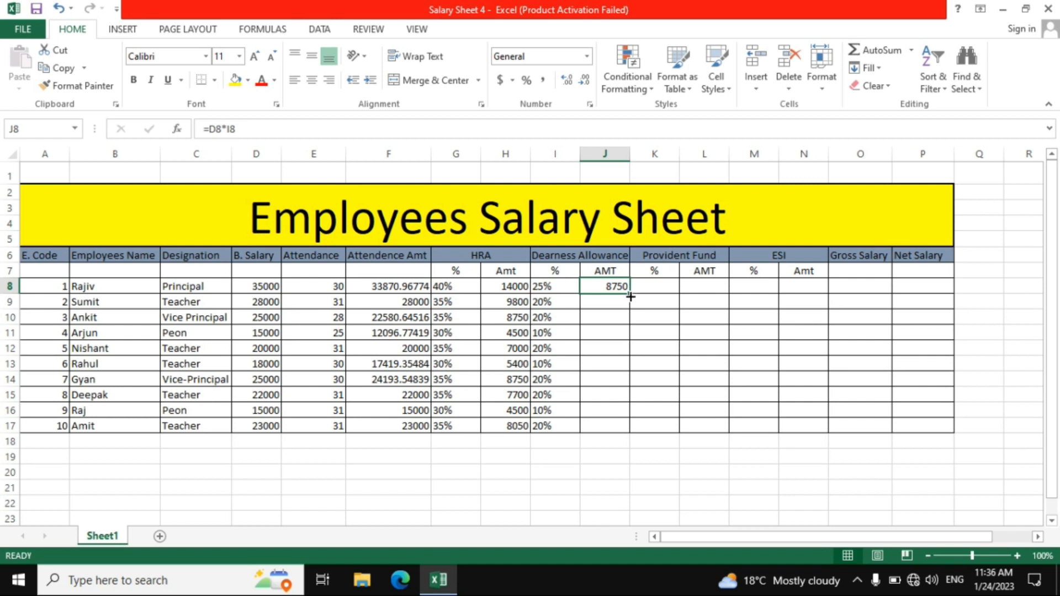
left_click_drag(631, 294, 625, 435)
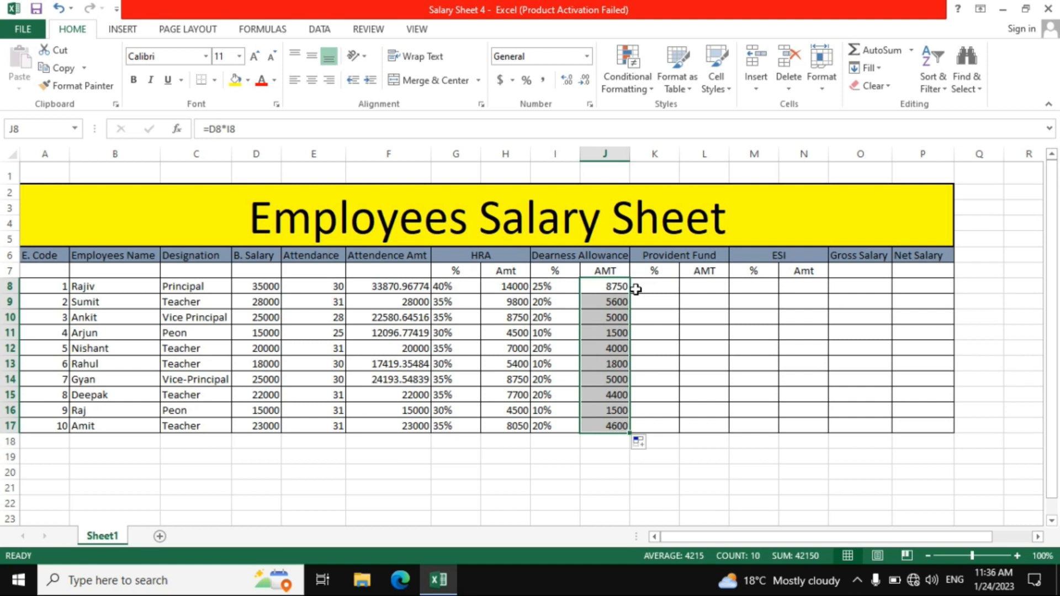
Start an IF formula in Provident Fund percentage cell K8 that returns "25%" when D8>=30000
left_click(636, 289)
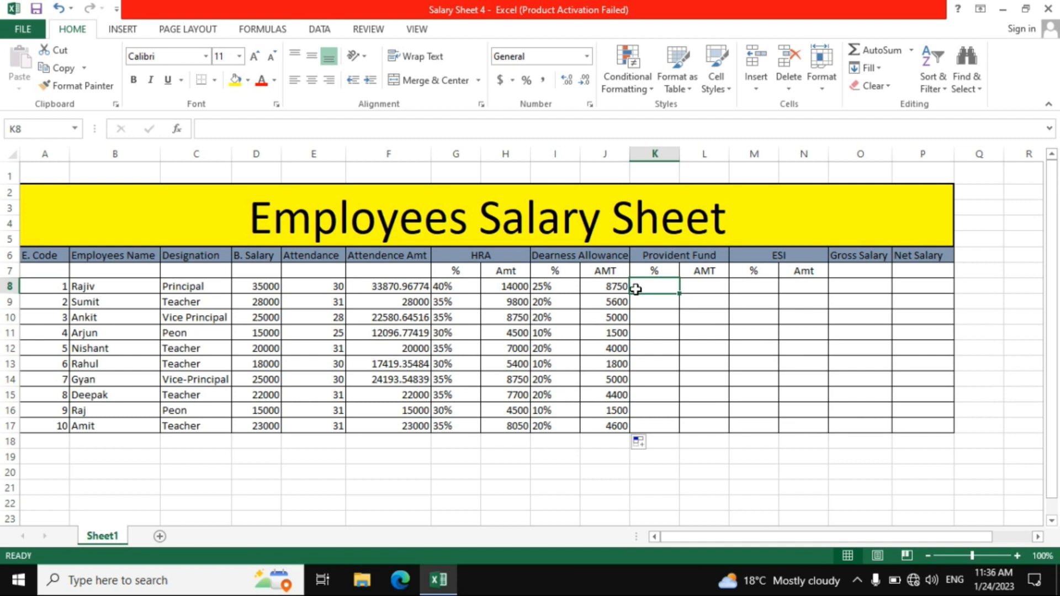
type("=")
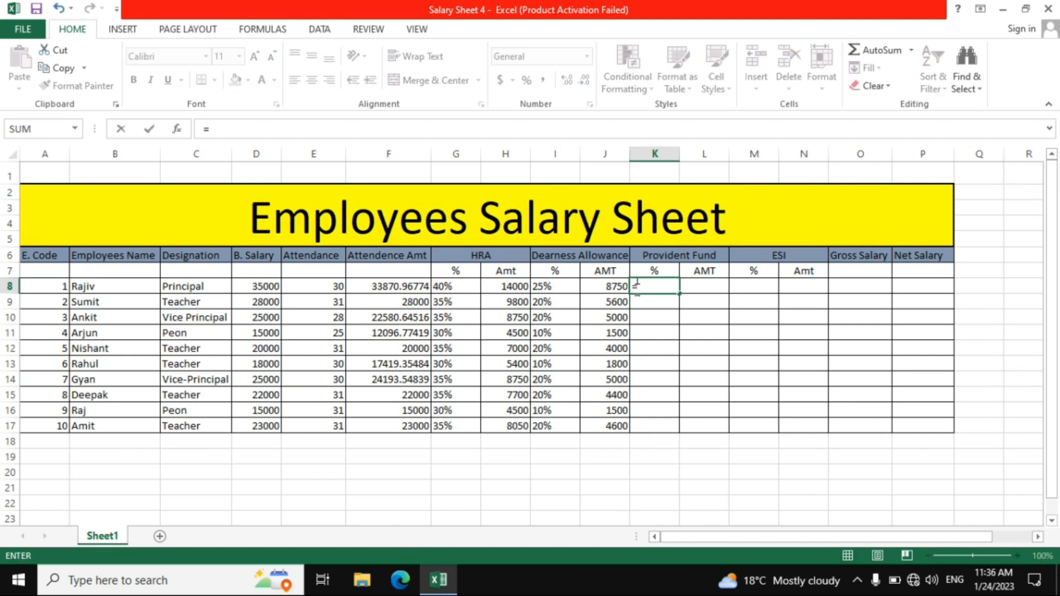
type("if")
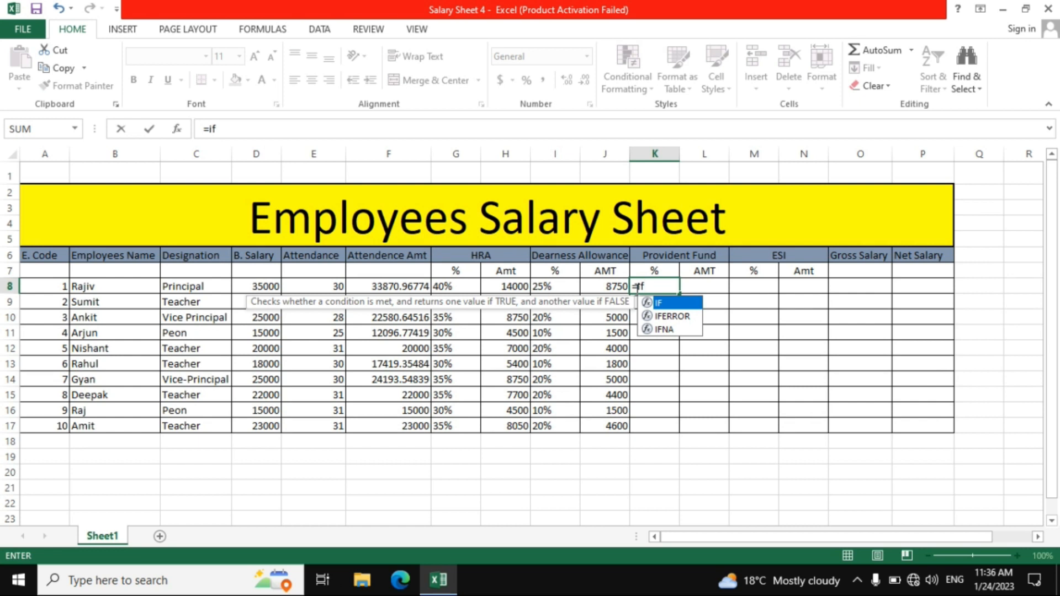
type("(")
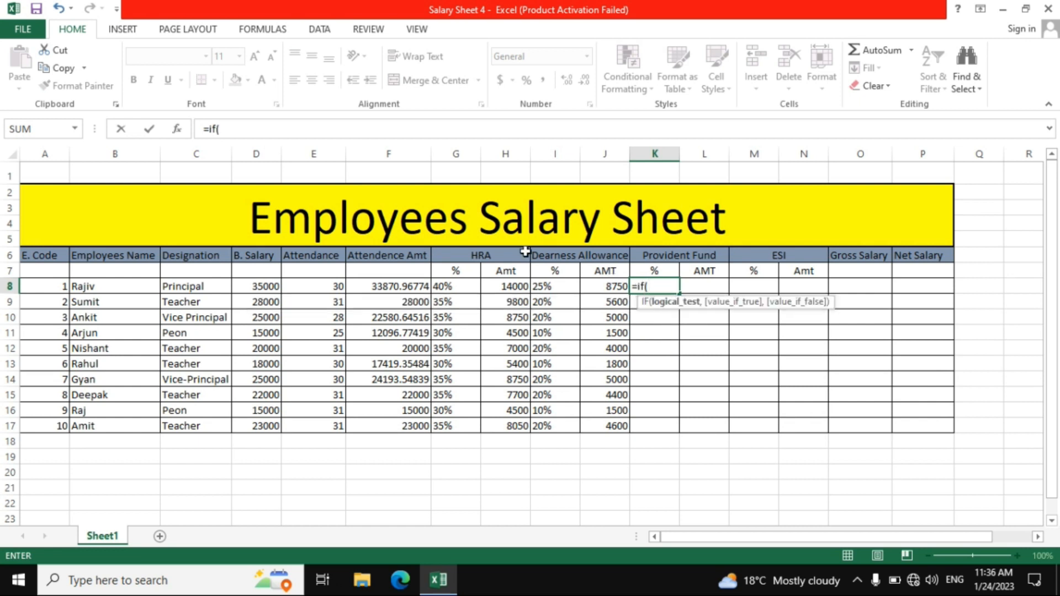
left_click(266, 289)
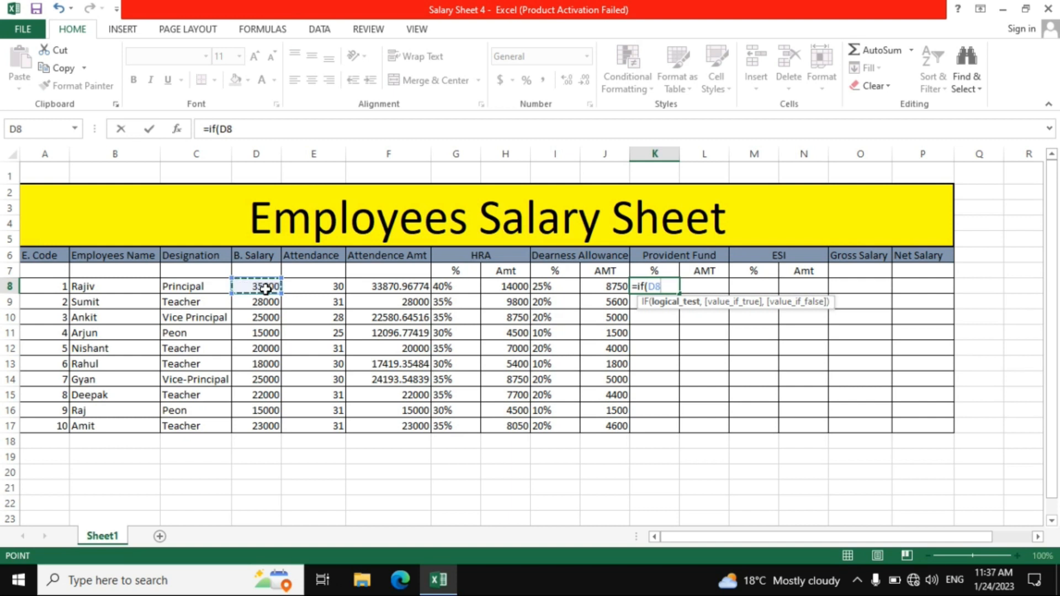
type(">=")
type("30000")
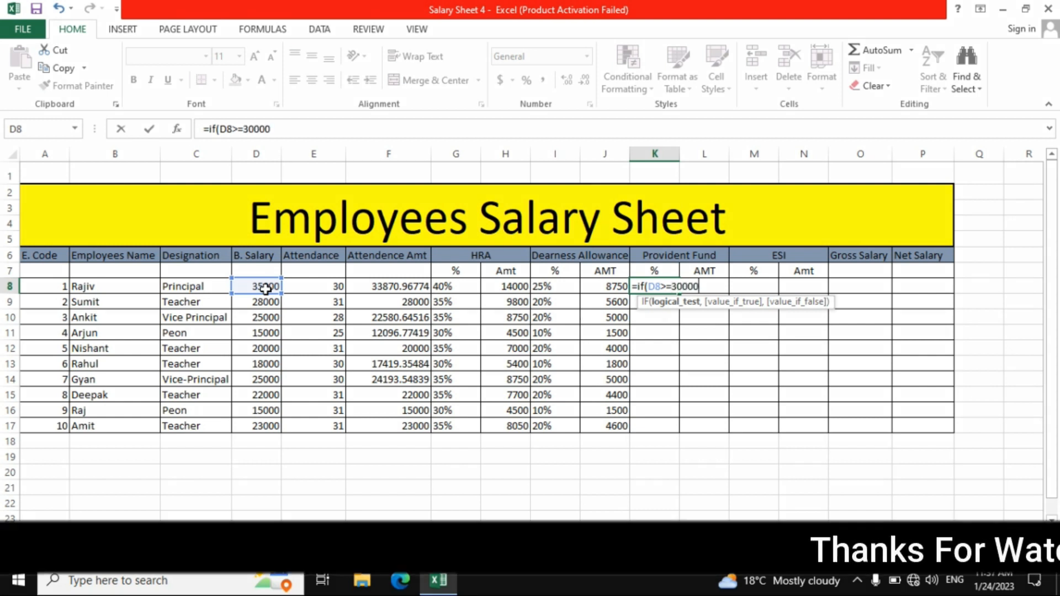
type("<")
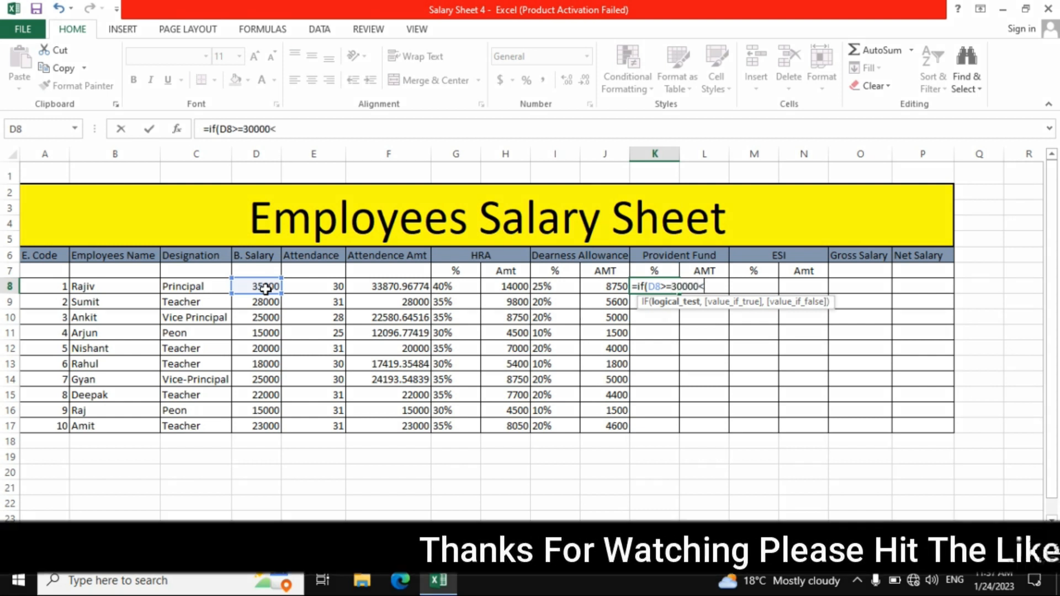
key("BackSpace")
type(",")
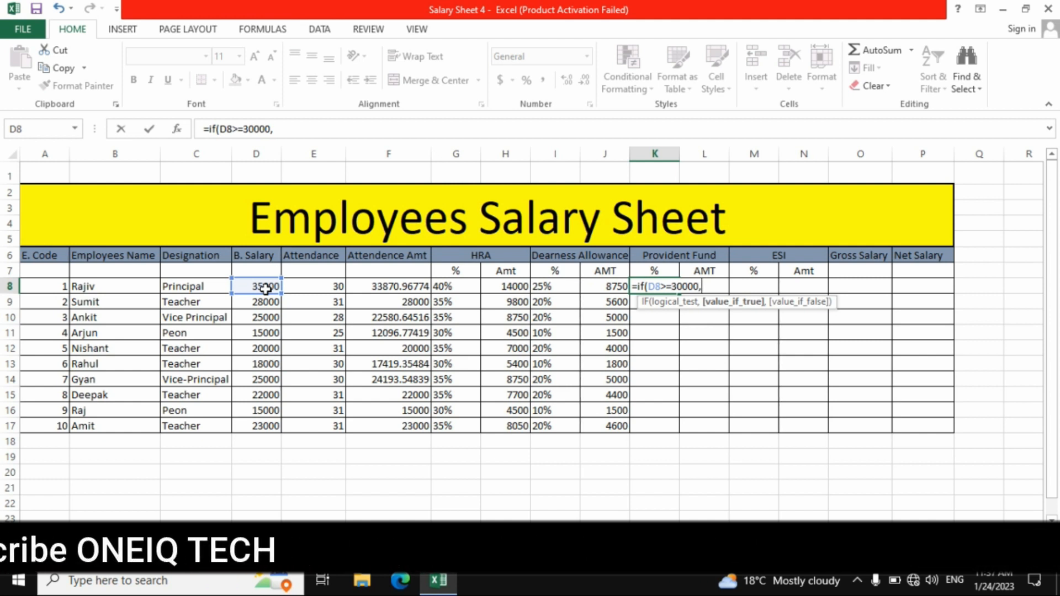
type("\"")
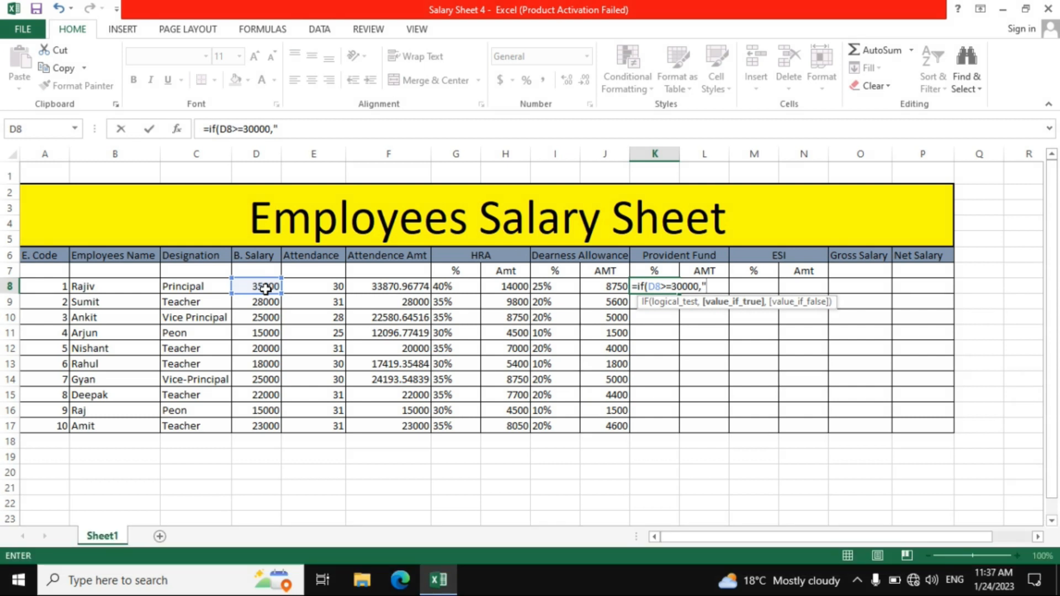
type("25%\",")
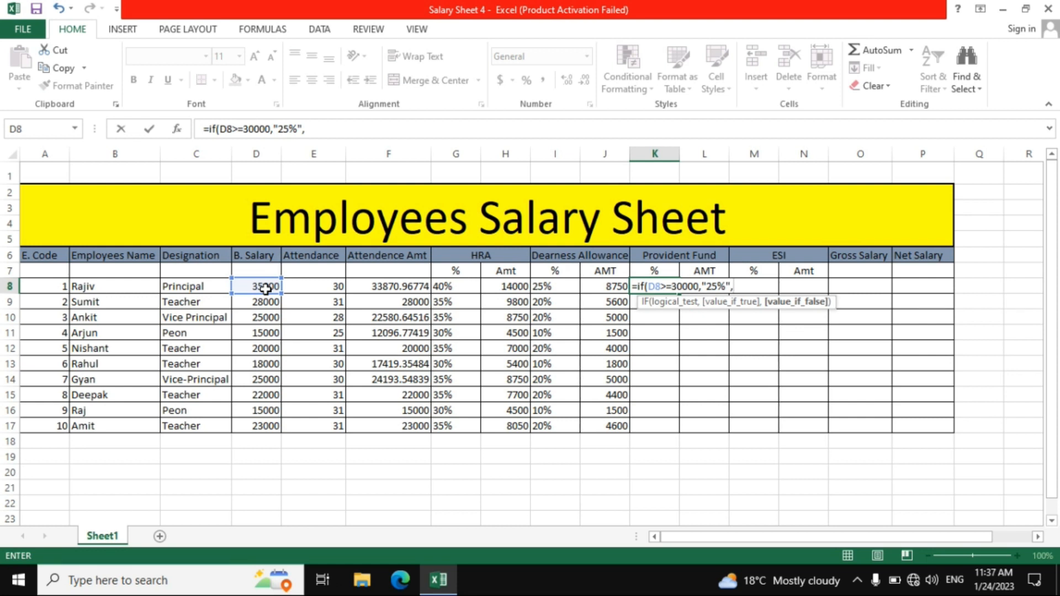
type("if")
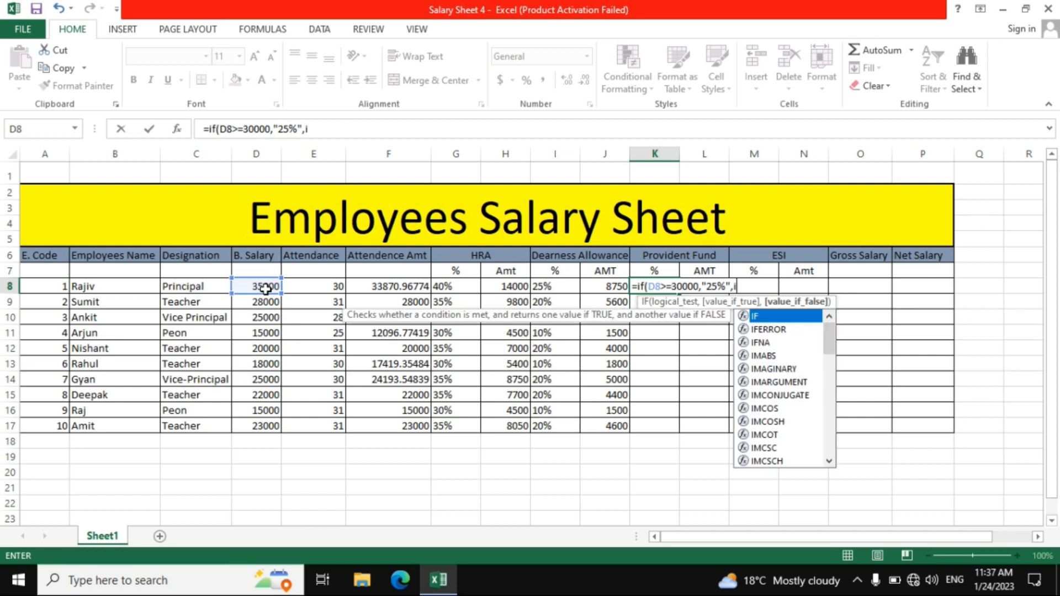
type("(")
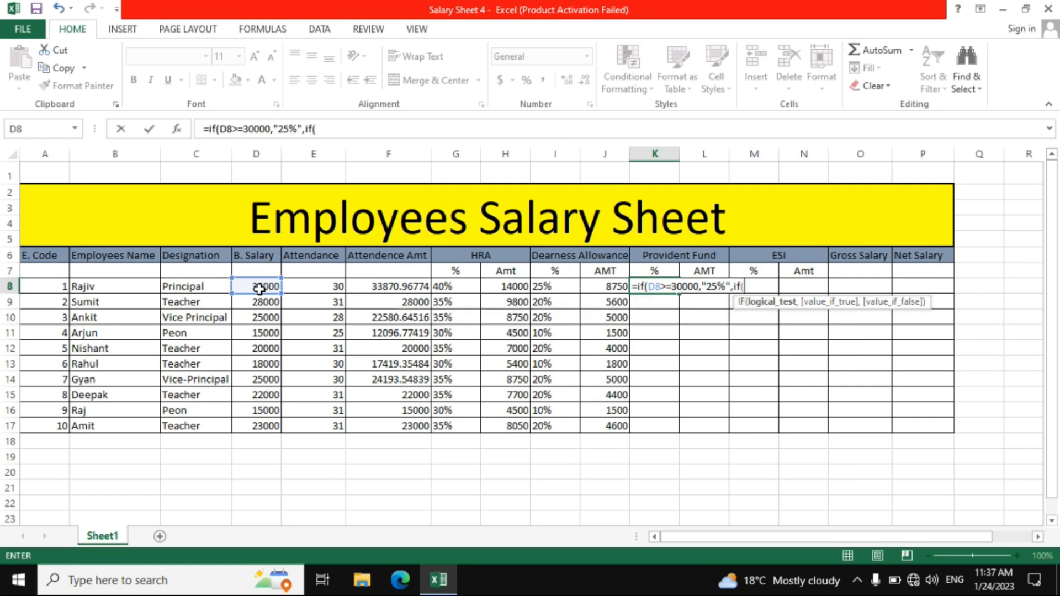
Nest a second IF in the K8 formula that returns "20%" when D8>=20000
left_click(259, 289)
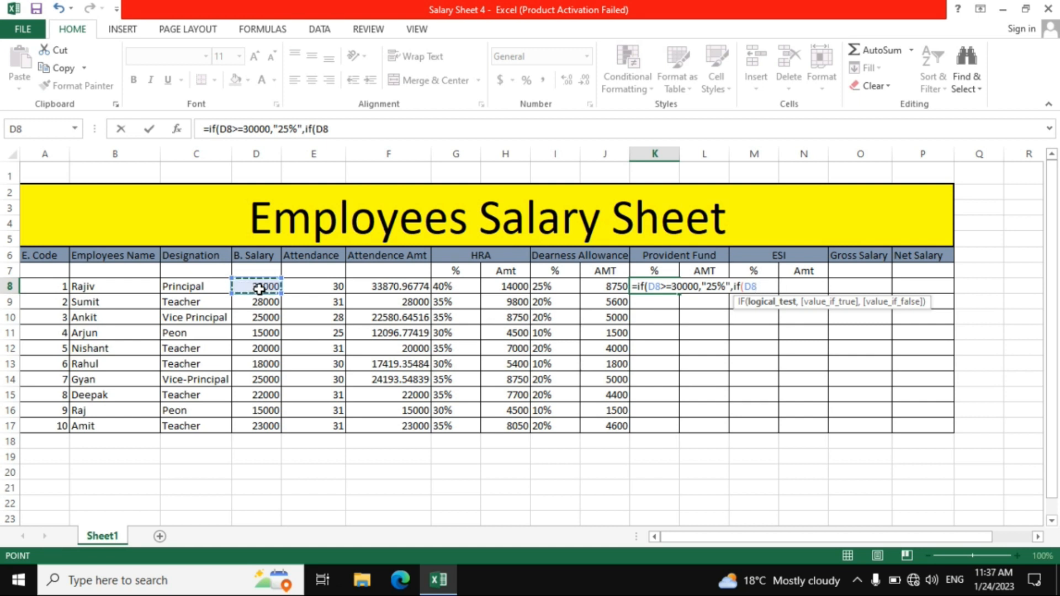
type(">=")
type("20000")
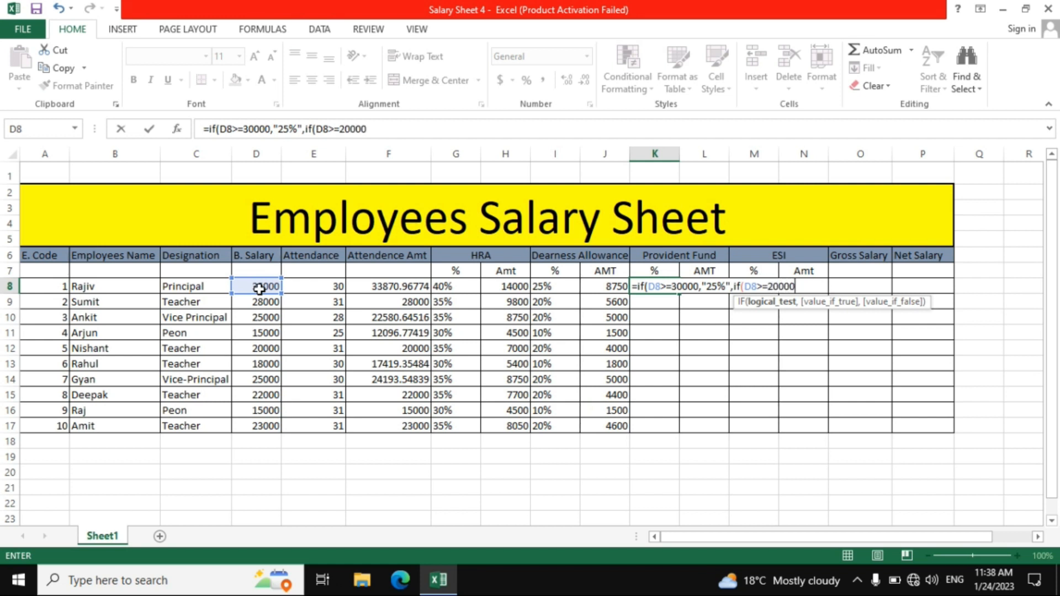
type(",")
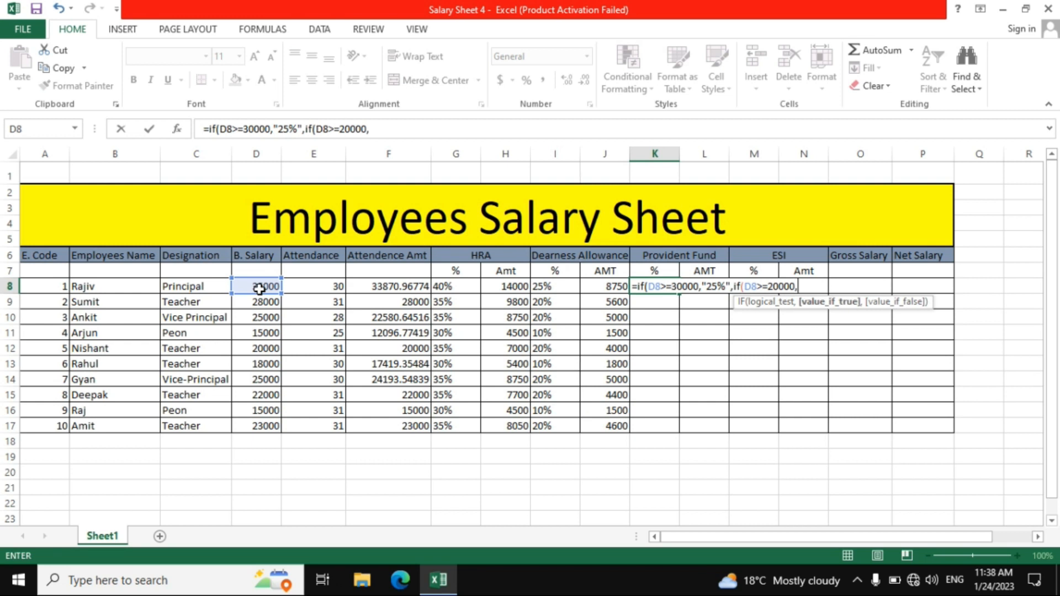
type("\"20%\",")
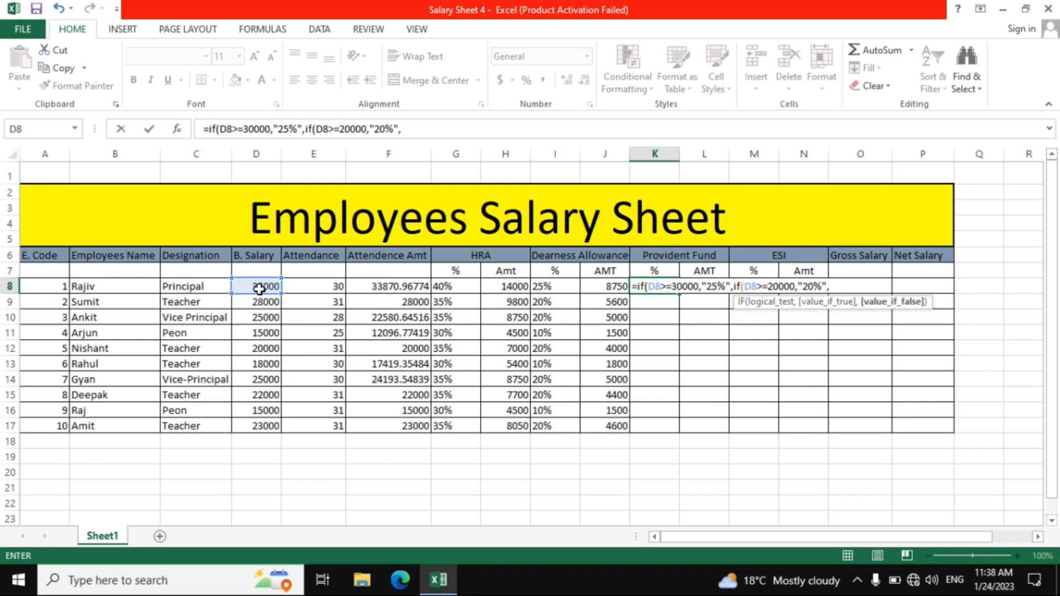
type("\"15")
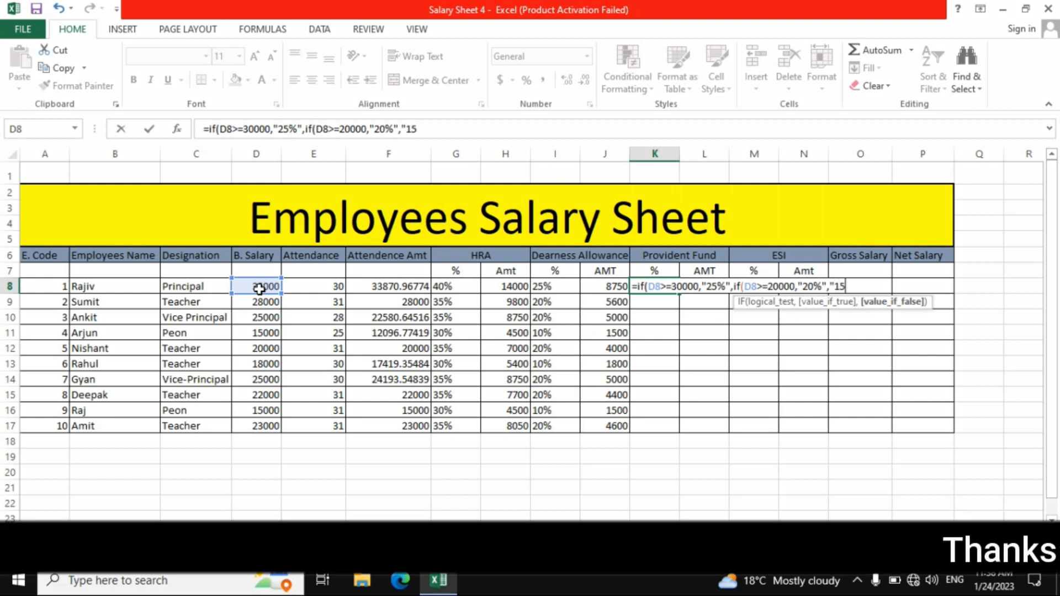
type("%")
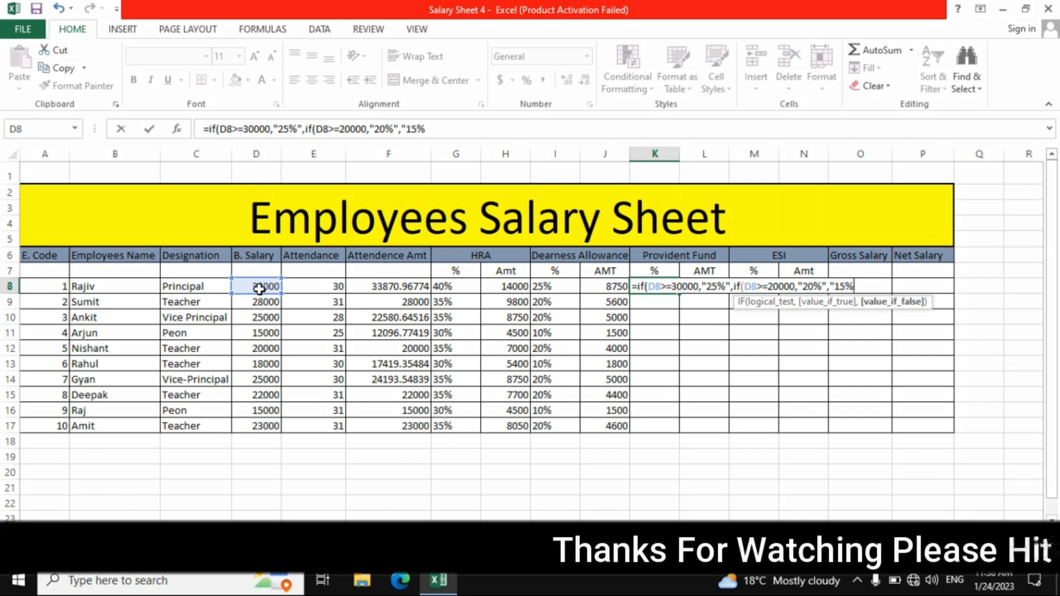
type("\"")
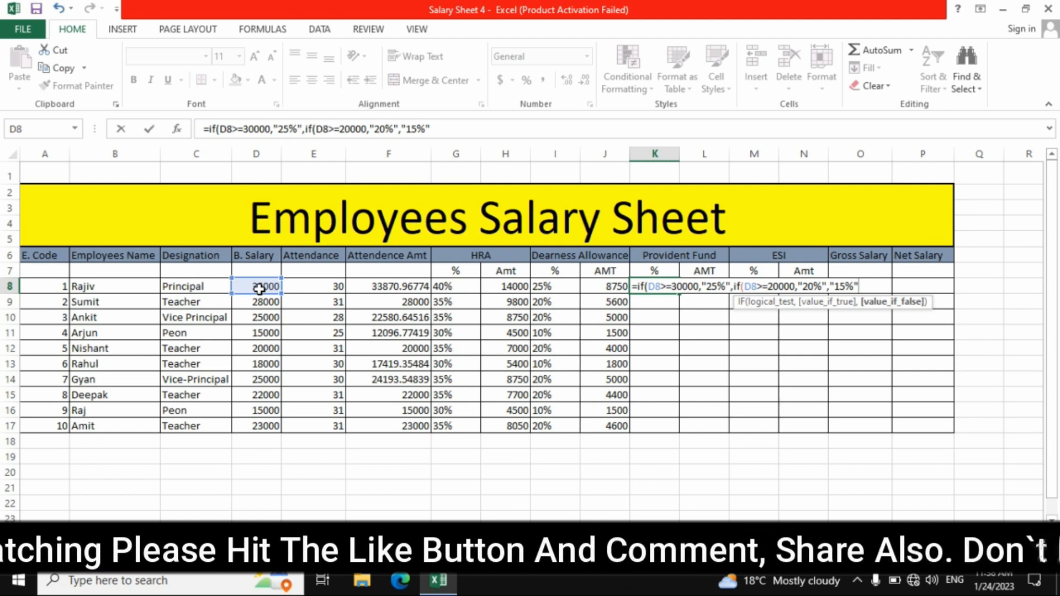
type("))")
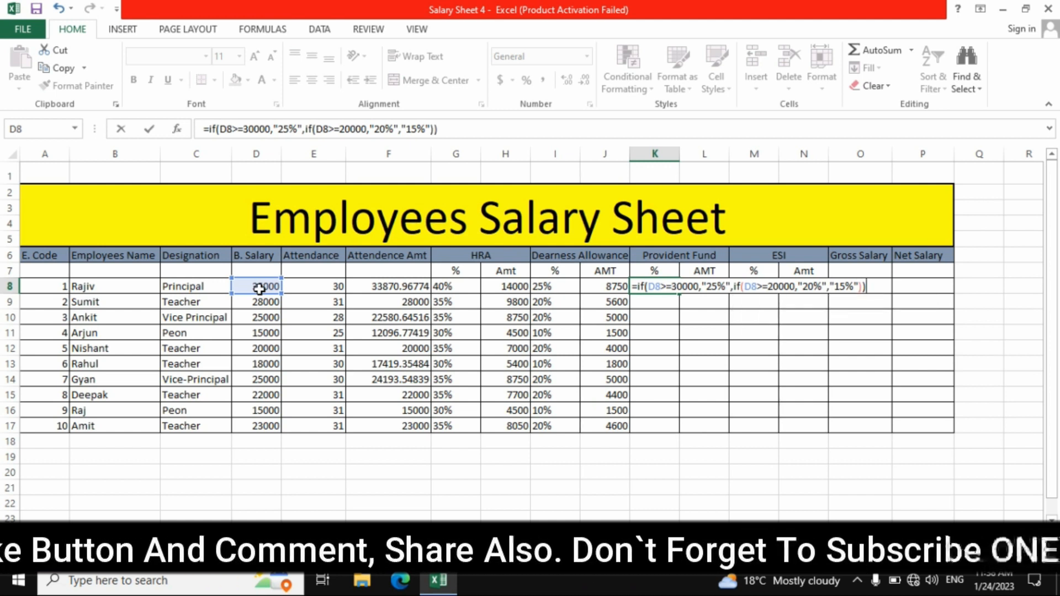
Complete the nested IF formula in K8 with "15%" as the fallback value and fill it down through K17
key("Return")
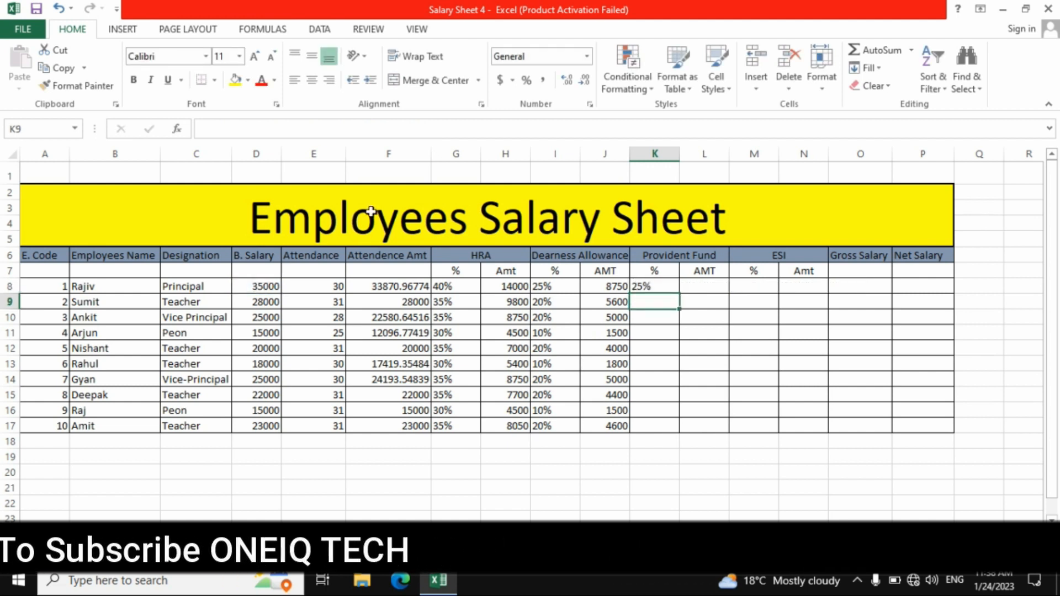
left_click(648, 283)
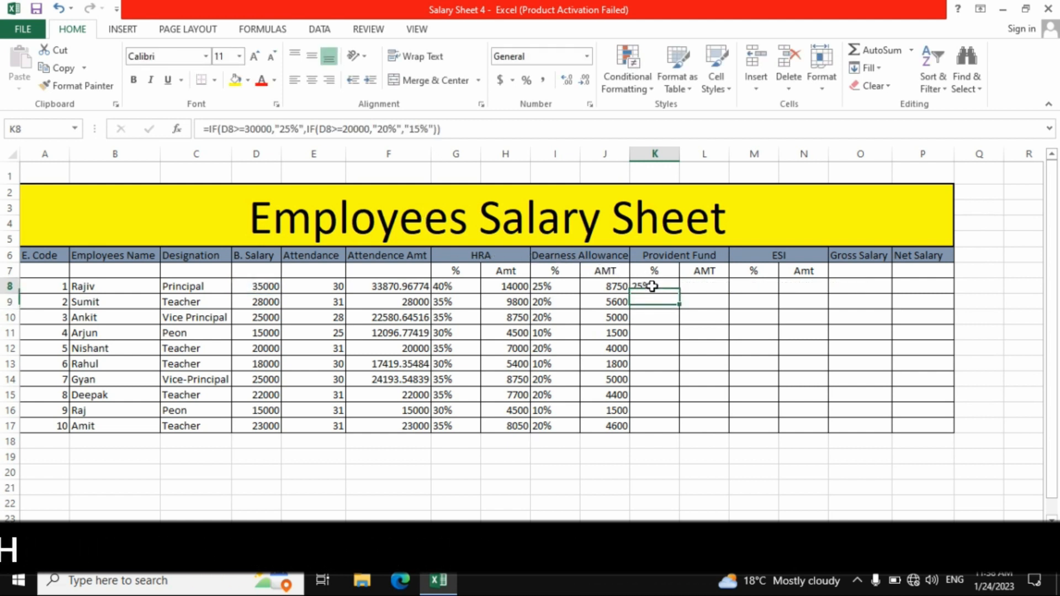
left_click_drag(681, 294, 675, 429)
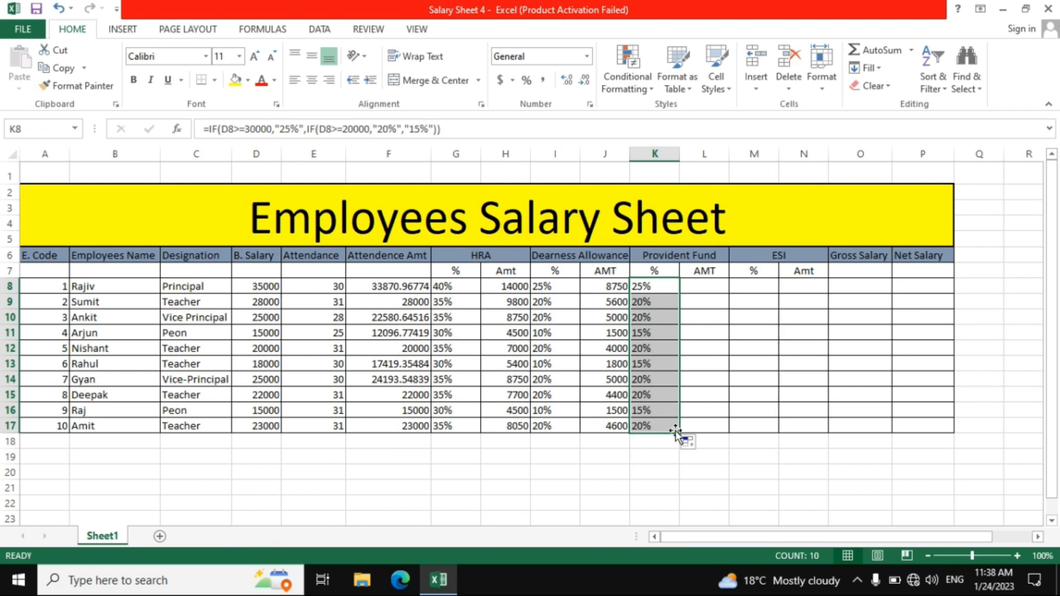
Calculate the Provident Fund amount in L8 with the formula =D8*K8 and fill it down through L17
left_click(699, 289)
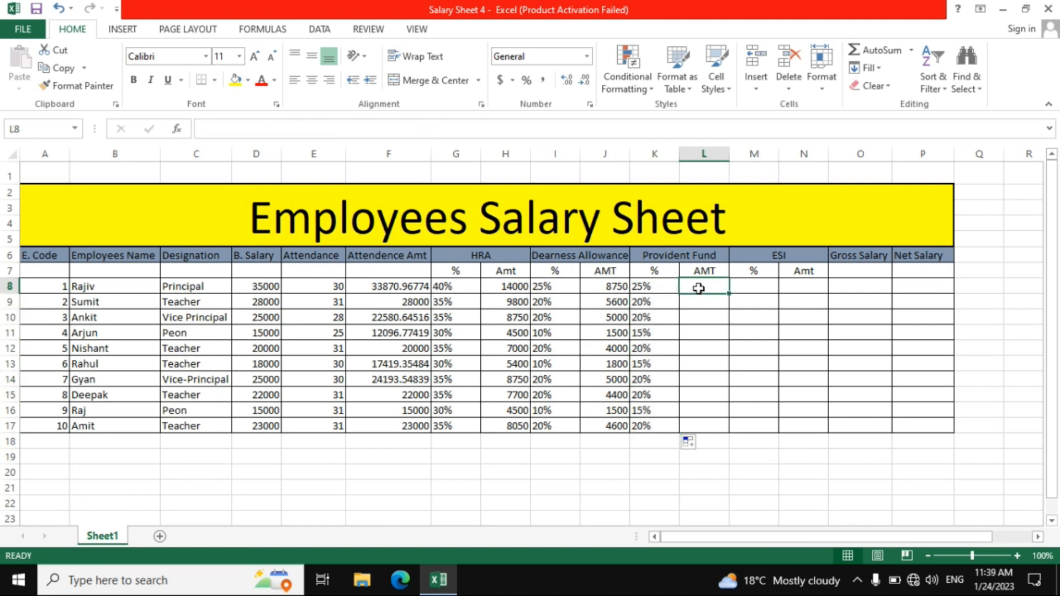
type("=")
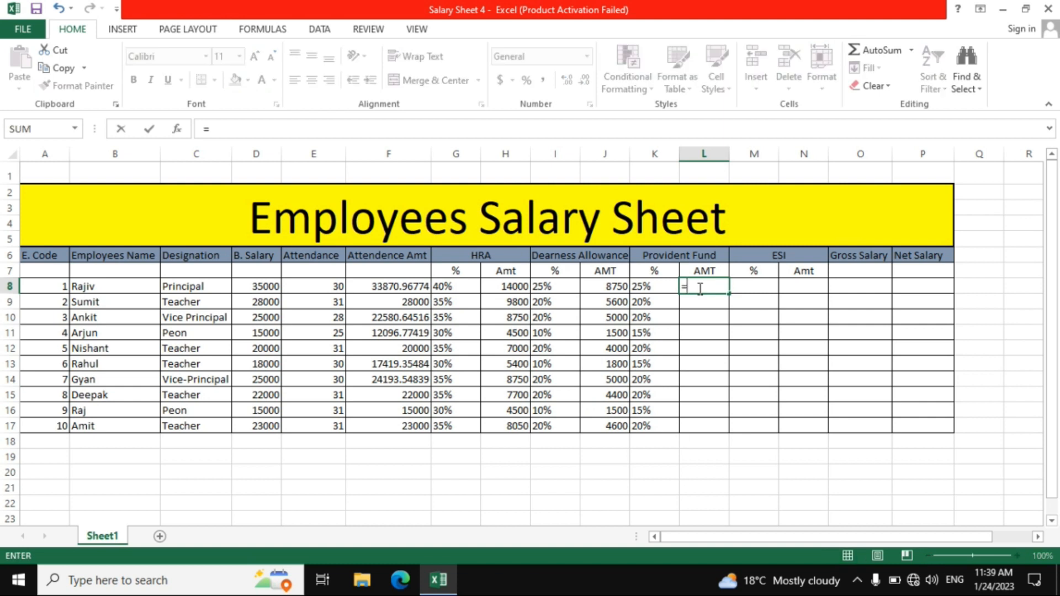
left_click(260, 288)
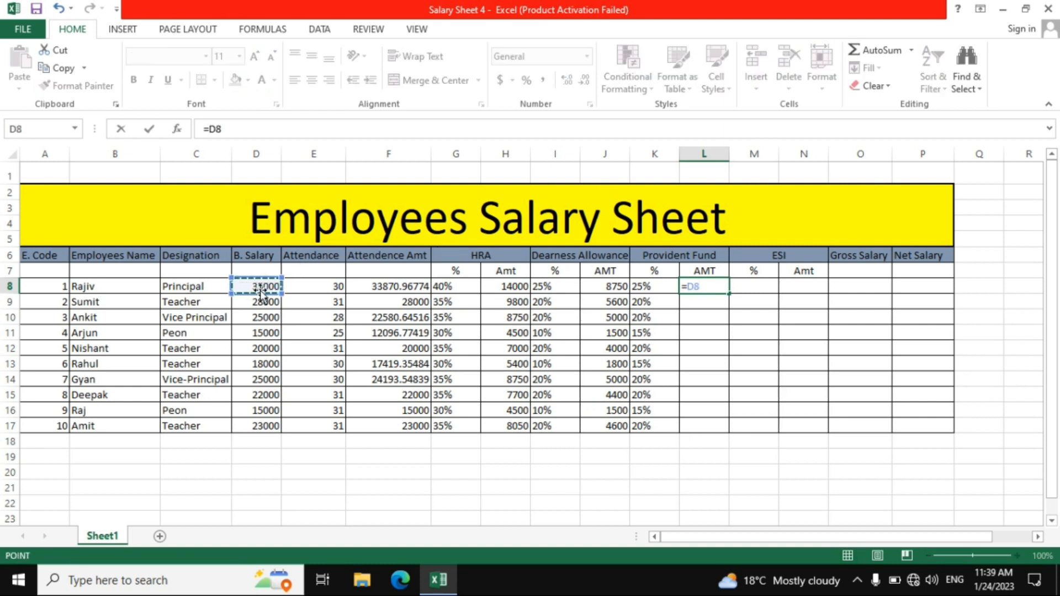
type("*")
left_click(642, 287)
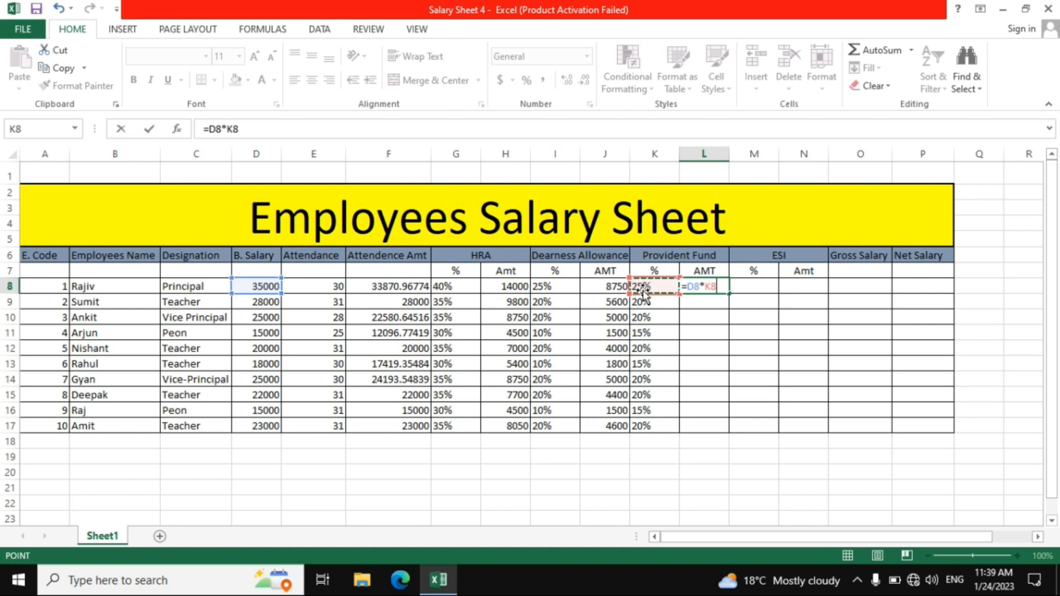
key("Return")
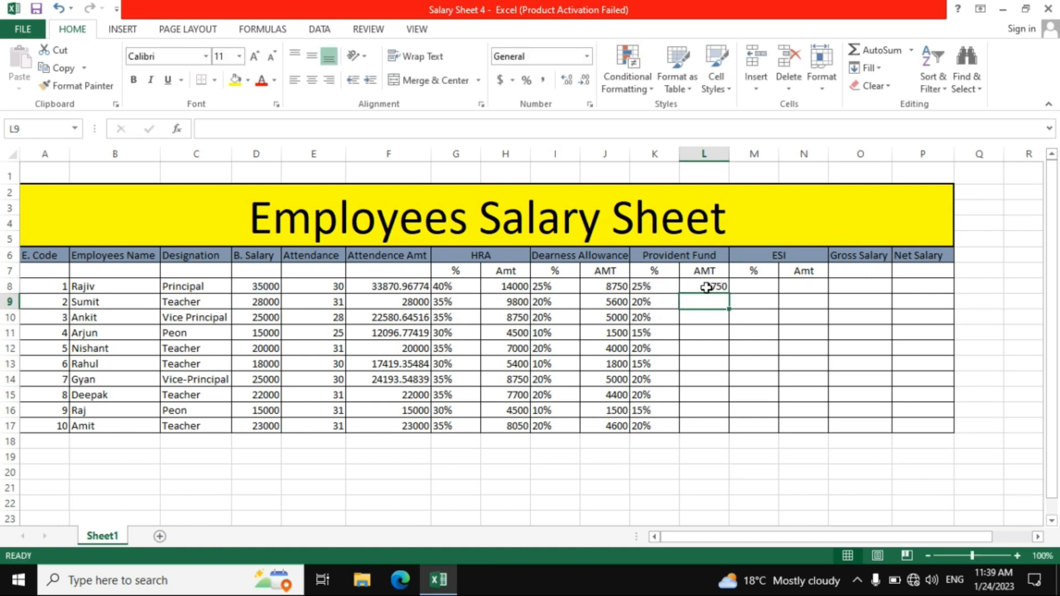
left_click(706, 288)
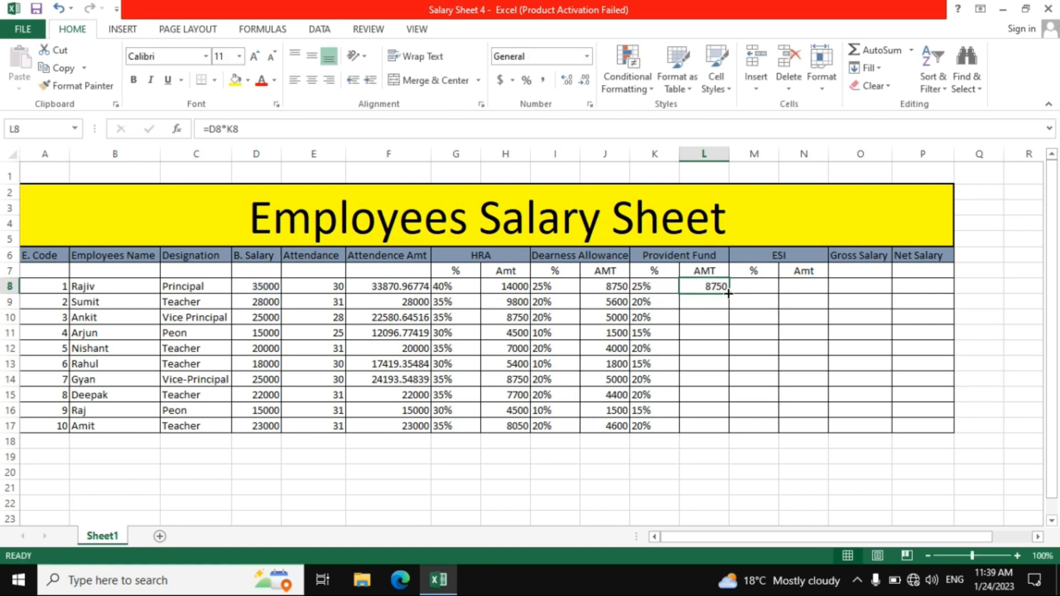
left_click_drag(728, 294, 730, 434)
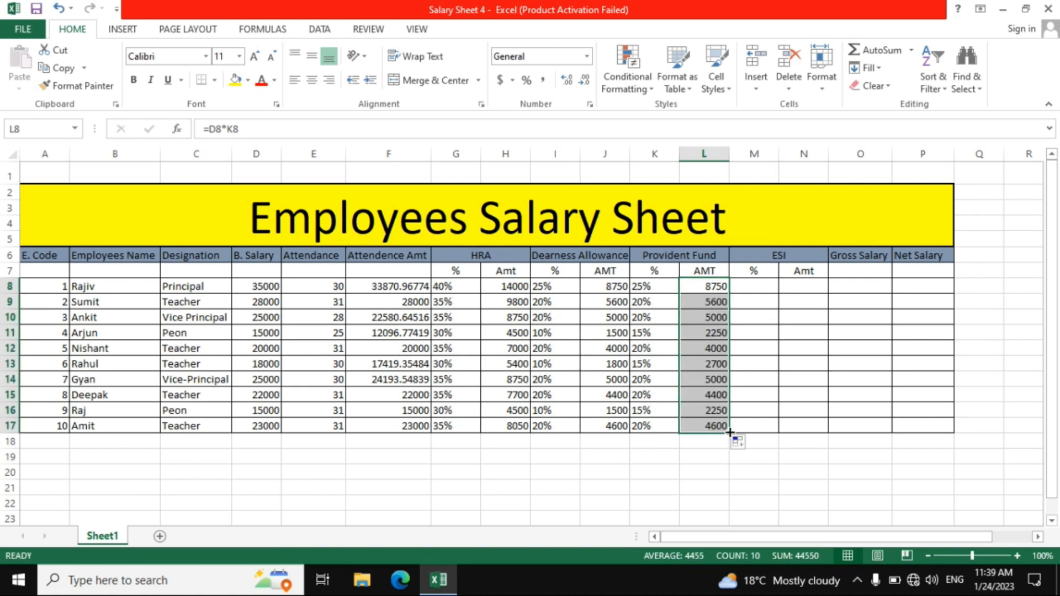
Start an IF formula in ESI percentage cell M8 that returns "20%" when D8>=30000
left_click(748, 288)
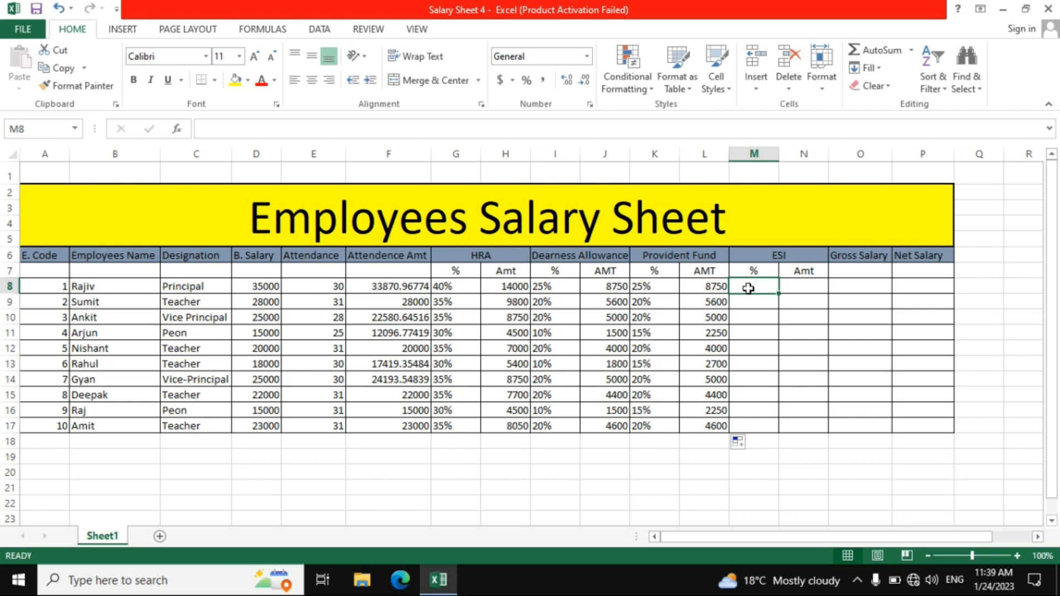
type("=")
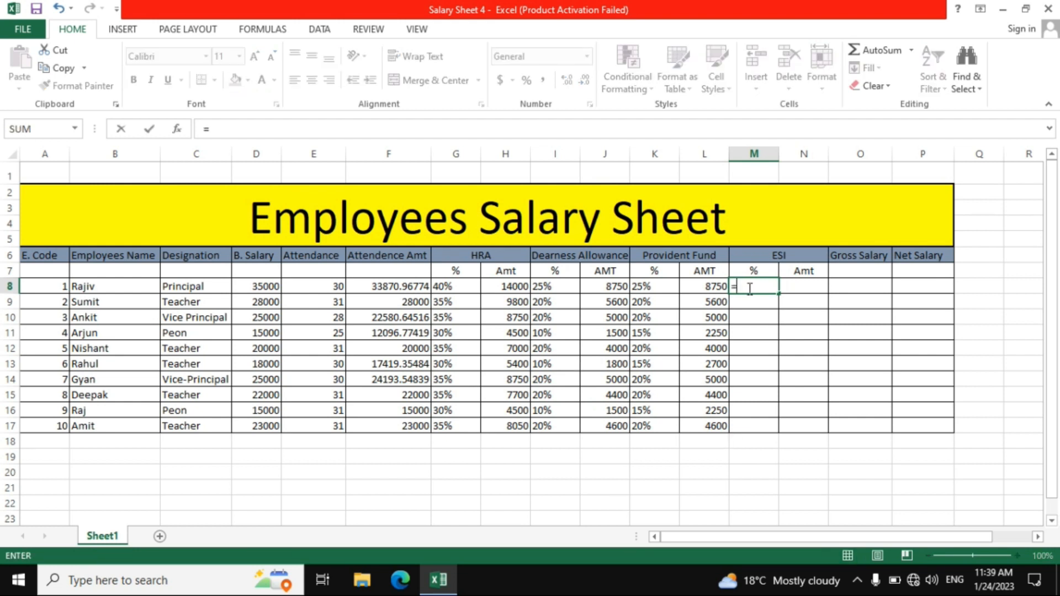
type("if")
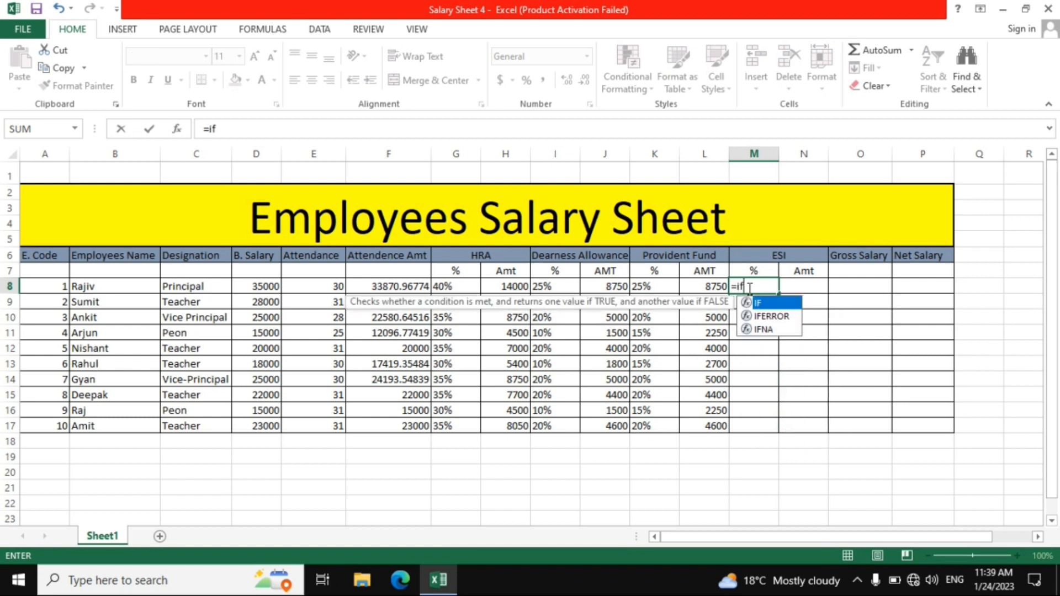
type("(")
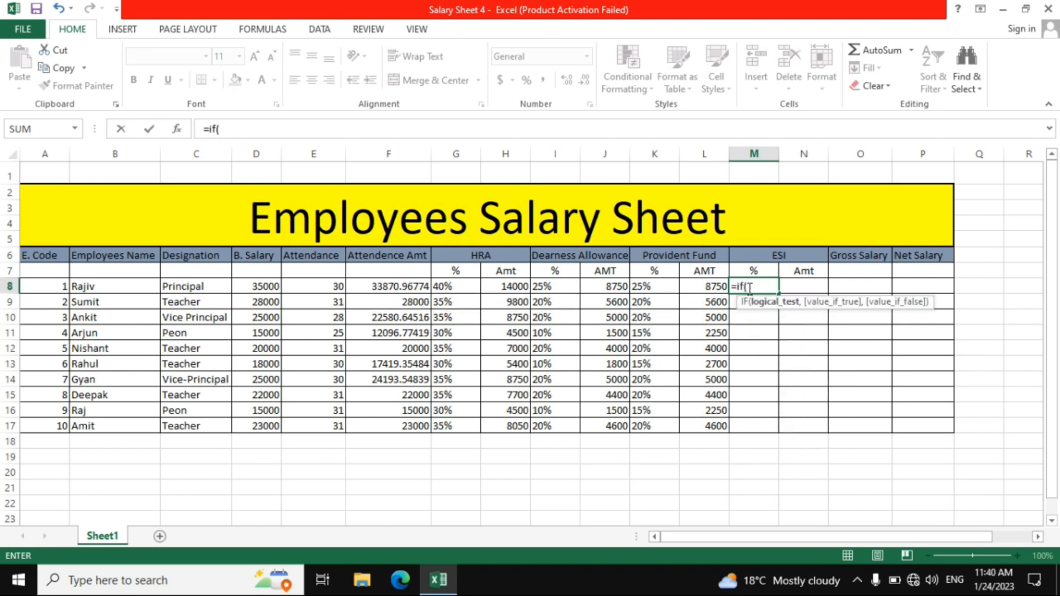
left_click(269, 287)
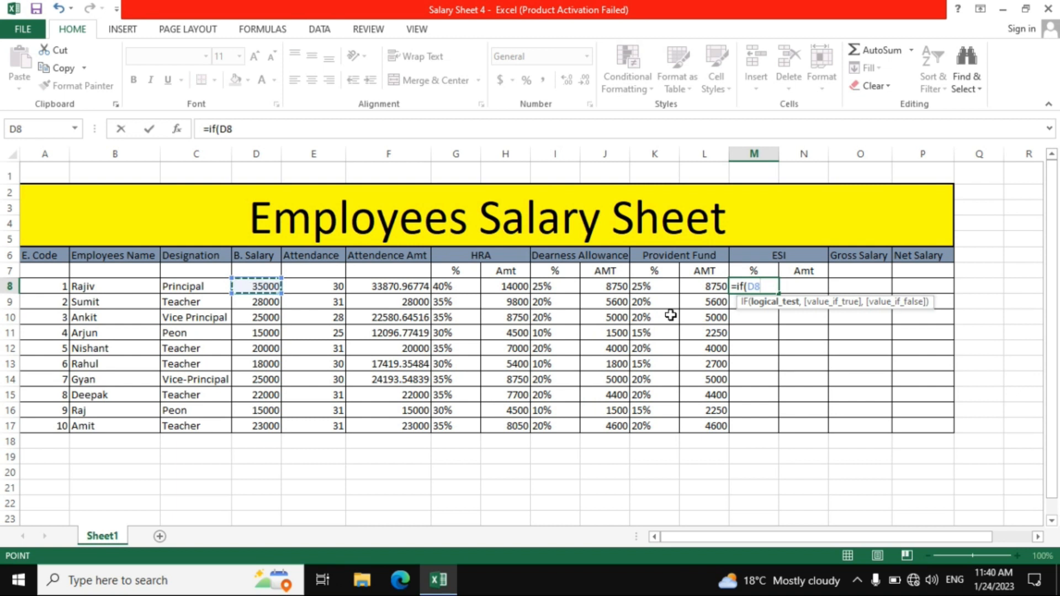
type(">=")
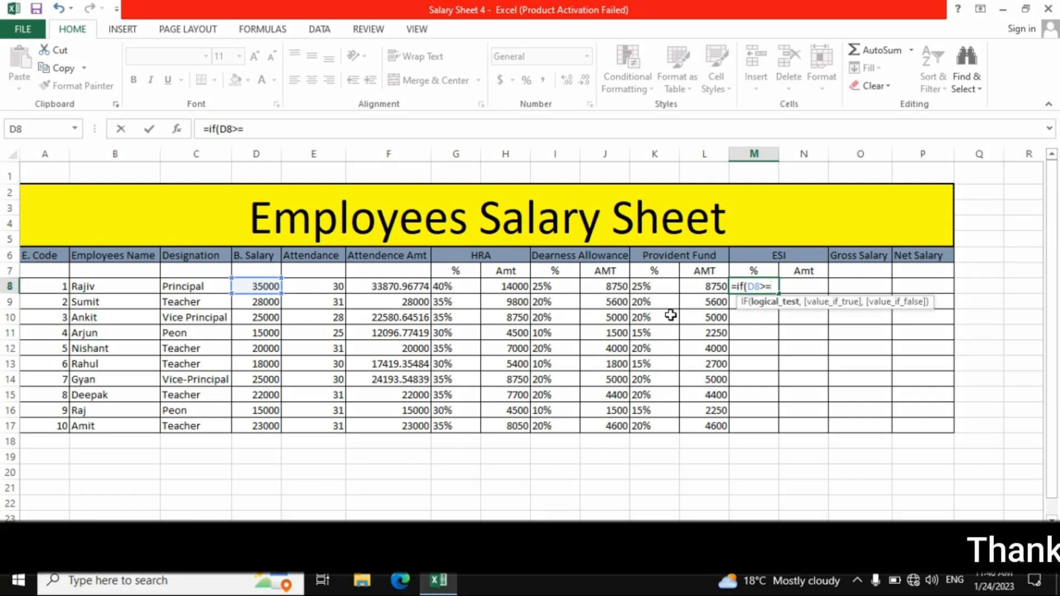
type("30000")
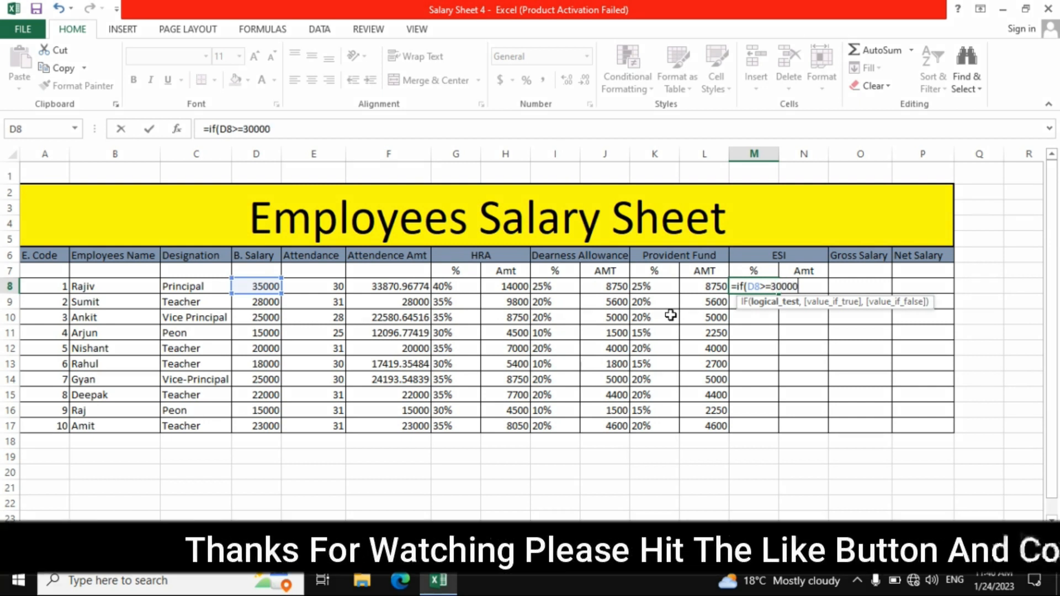
type(",\"20")
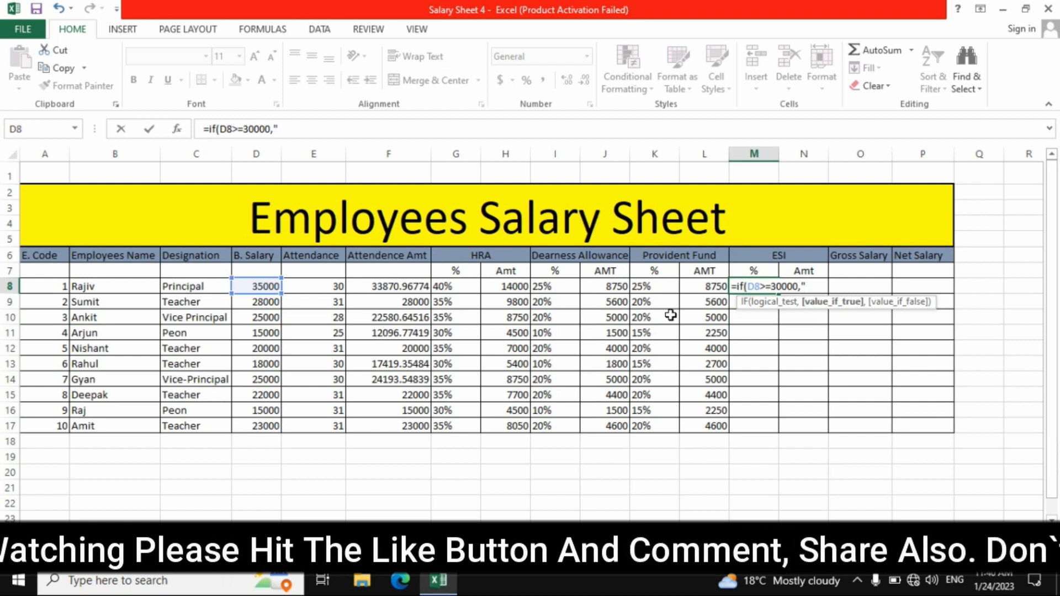
type("%")
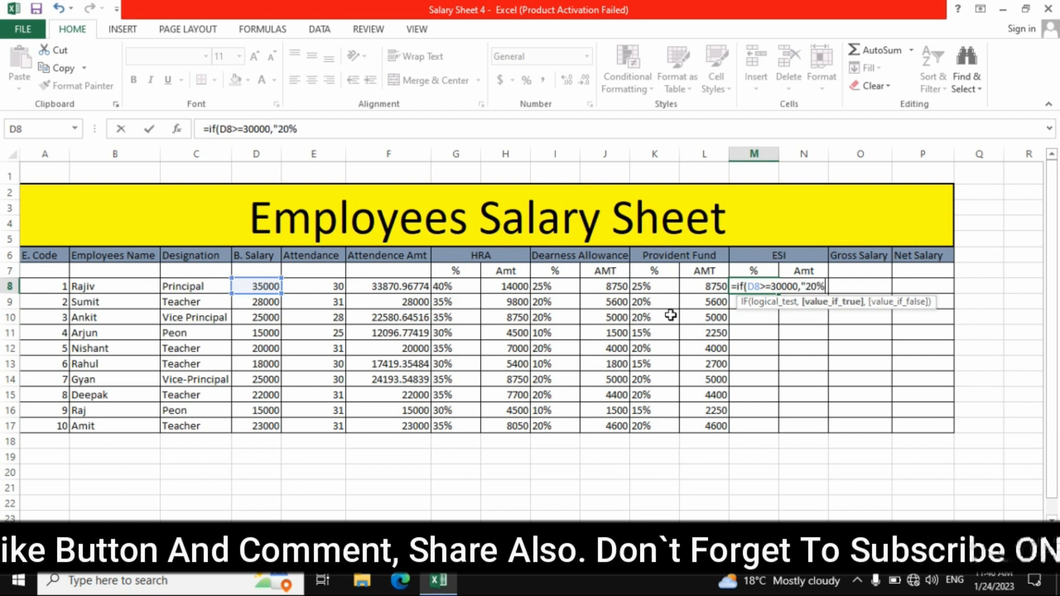
type("\"")
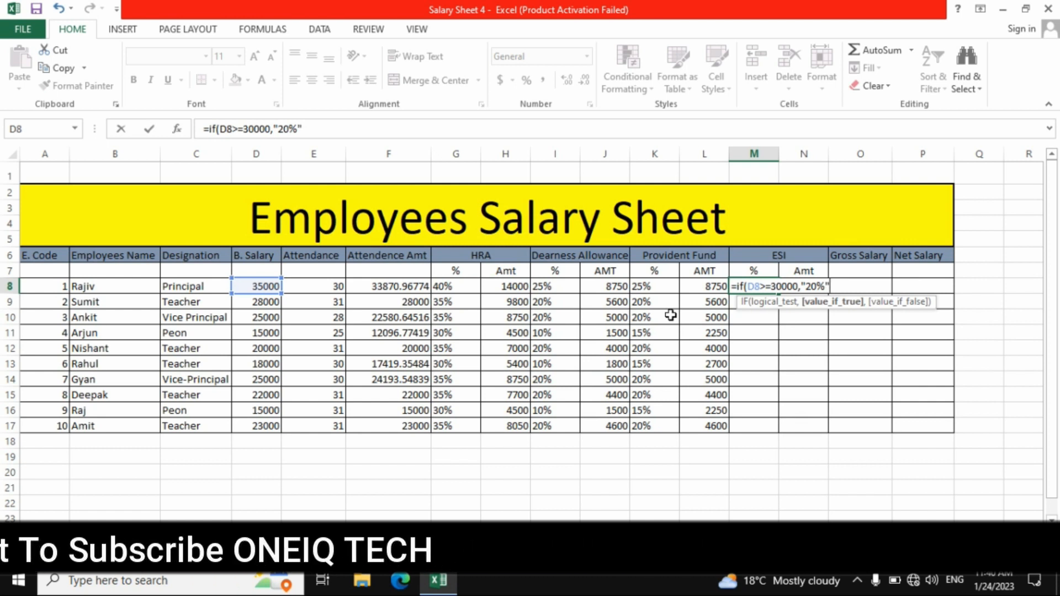
type(",")
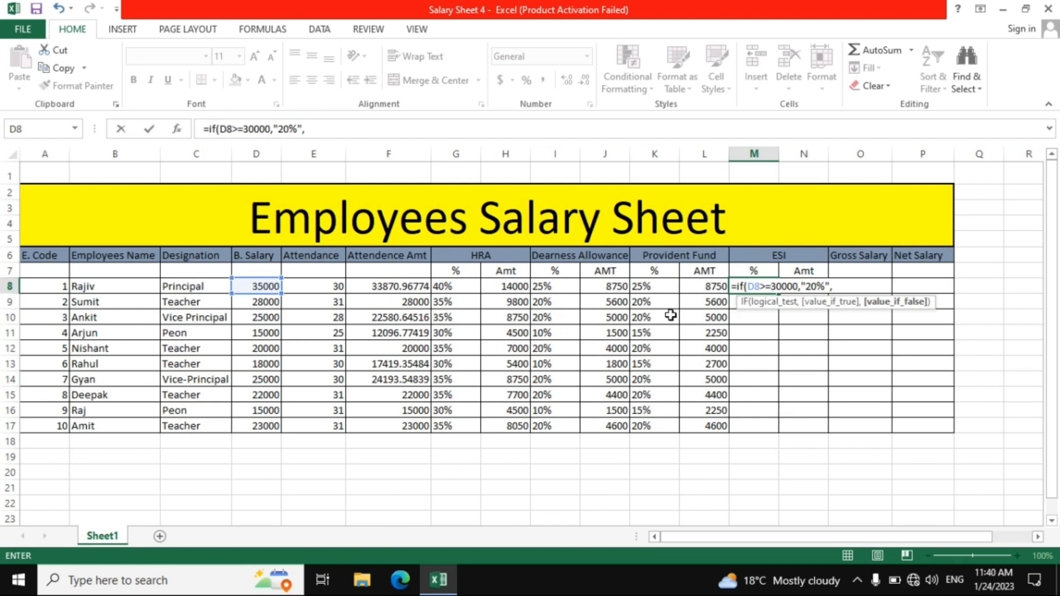
type("if")
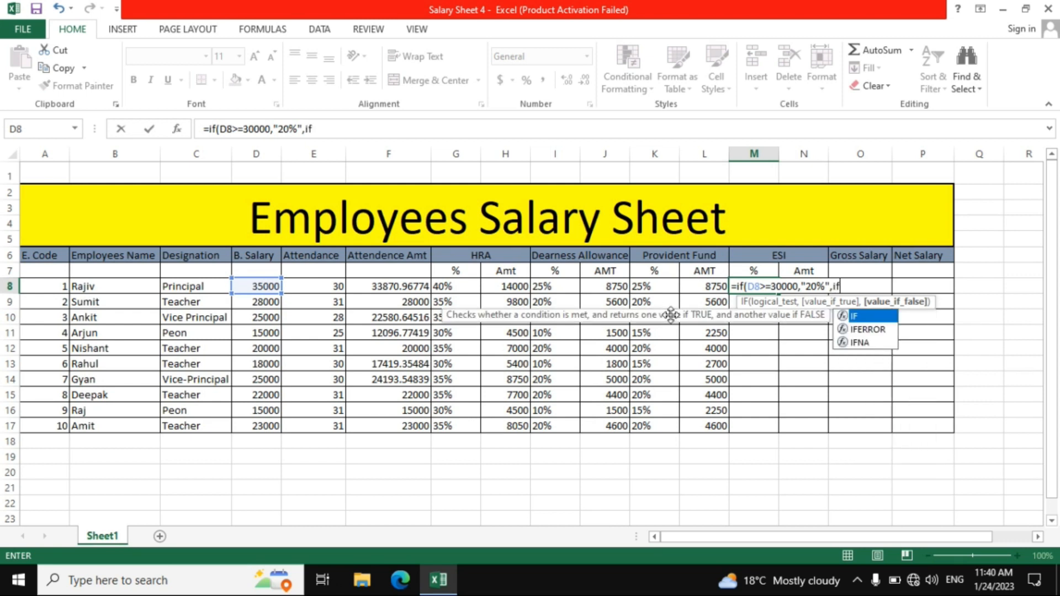
type("(")
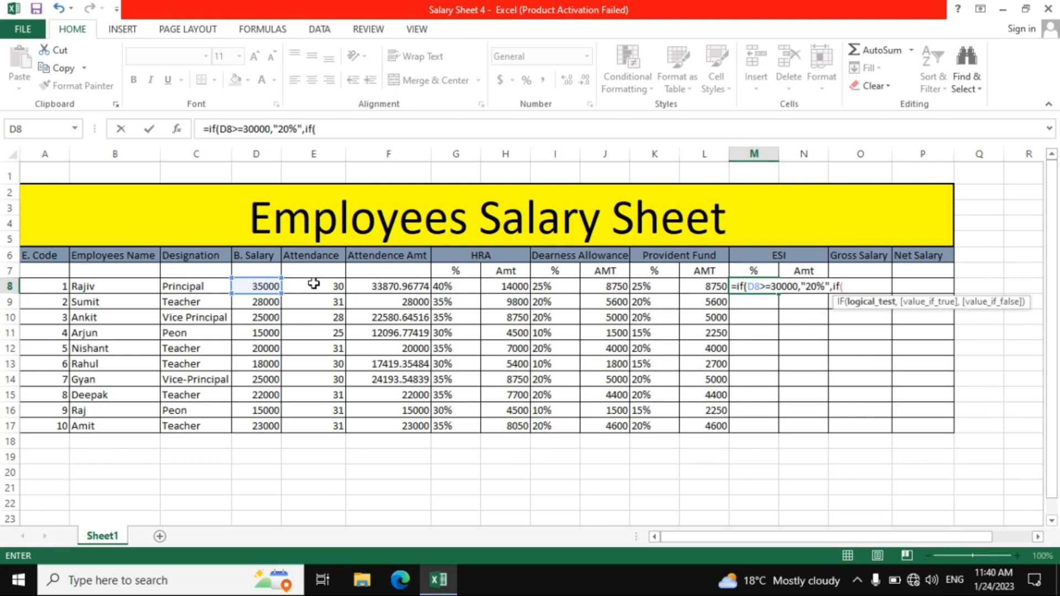
Nest a second IF in the M8 formula that returns "15%" when D8>=20000
left_click(253, 288)
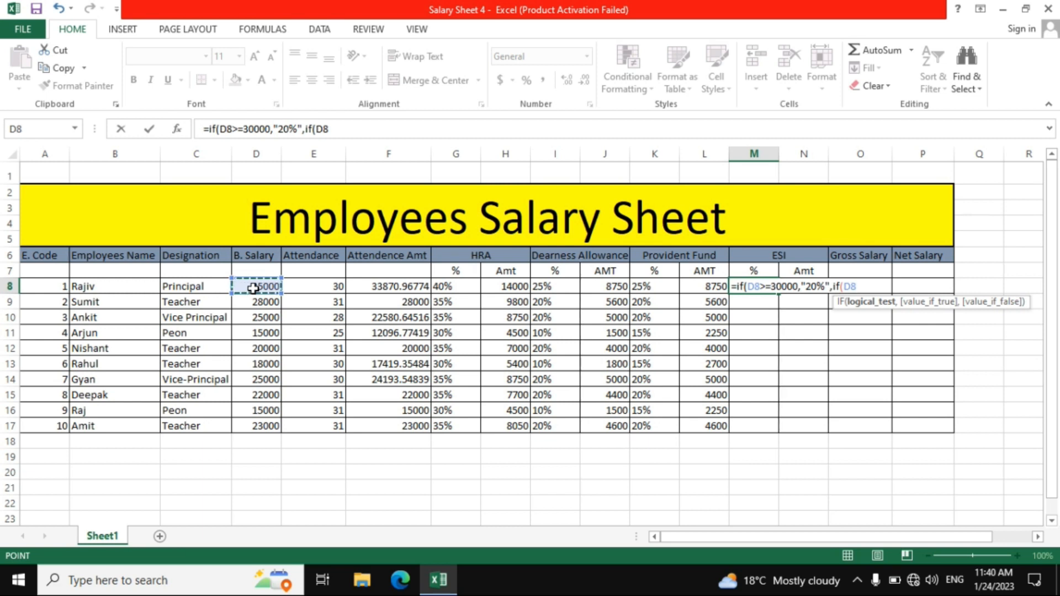
type(">")
type("=20000")
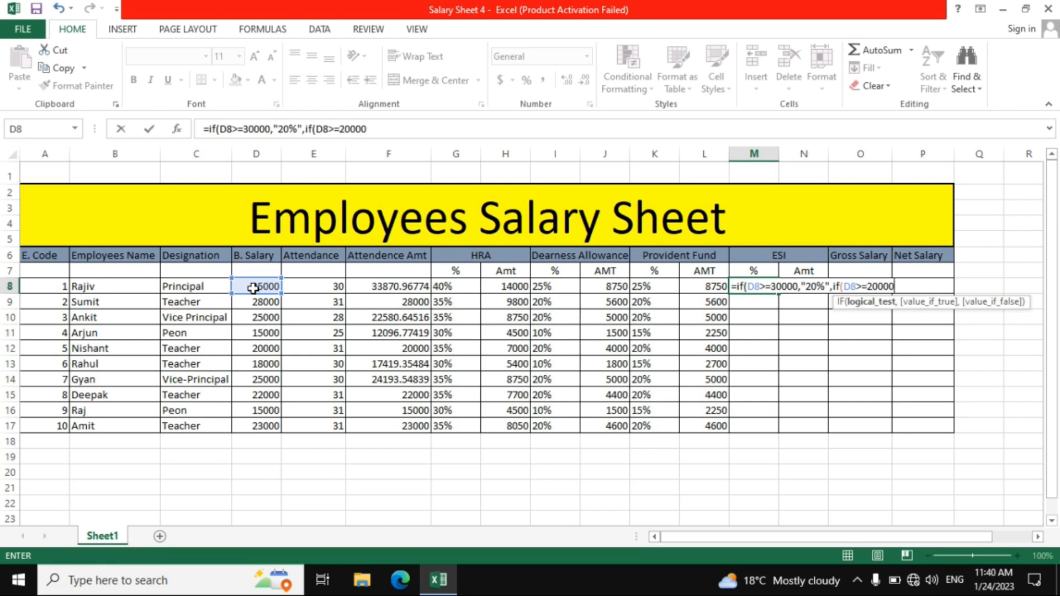
type(",")
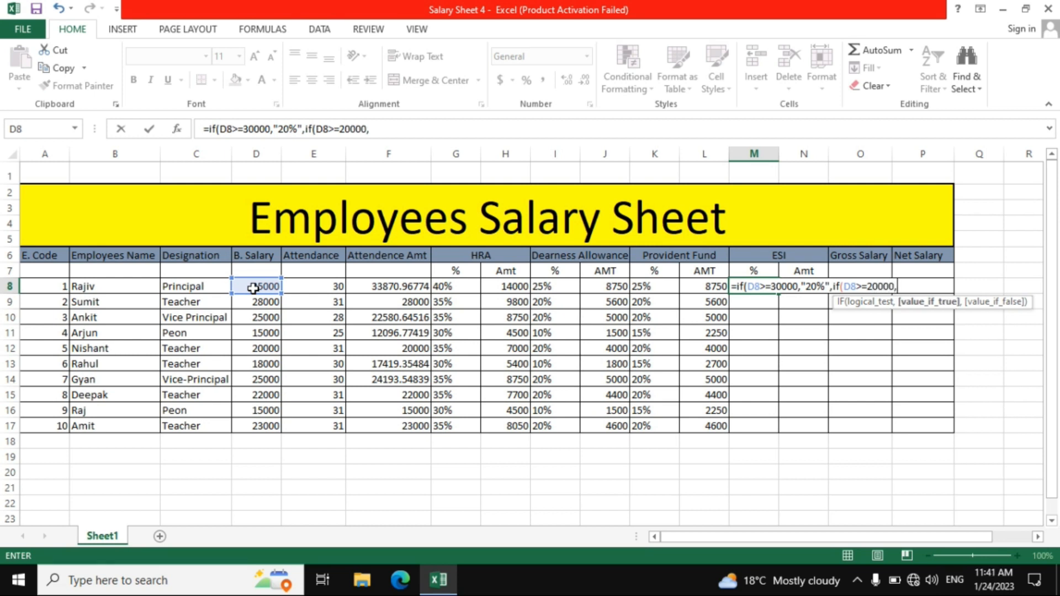
type("\"15%\"")
Complete the nested IF formula in M8 with "10%" as the fallback value and fill it down through M17
type(",")
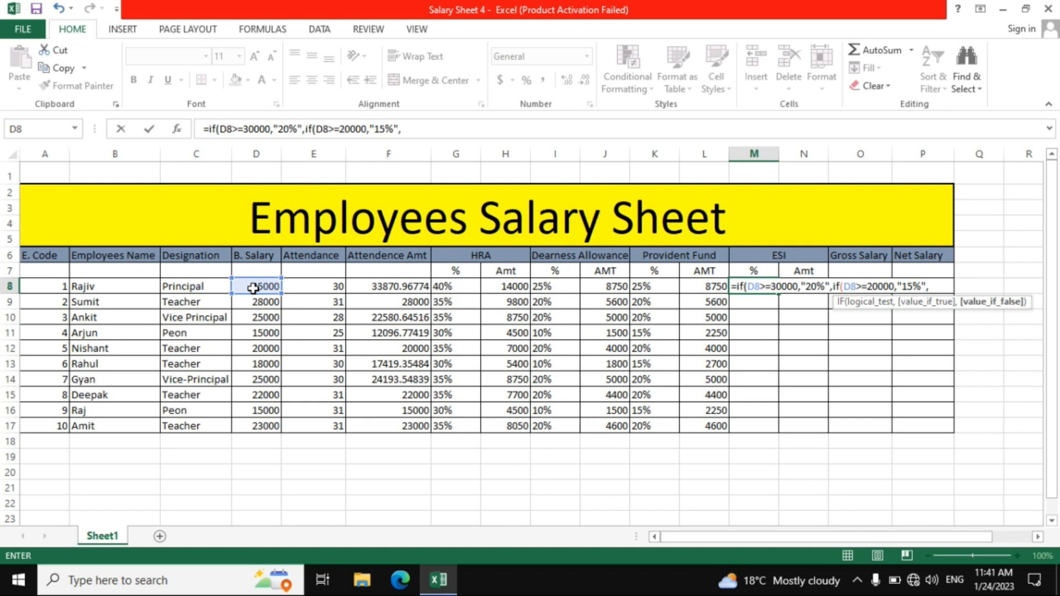
type("\"10%\"))")
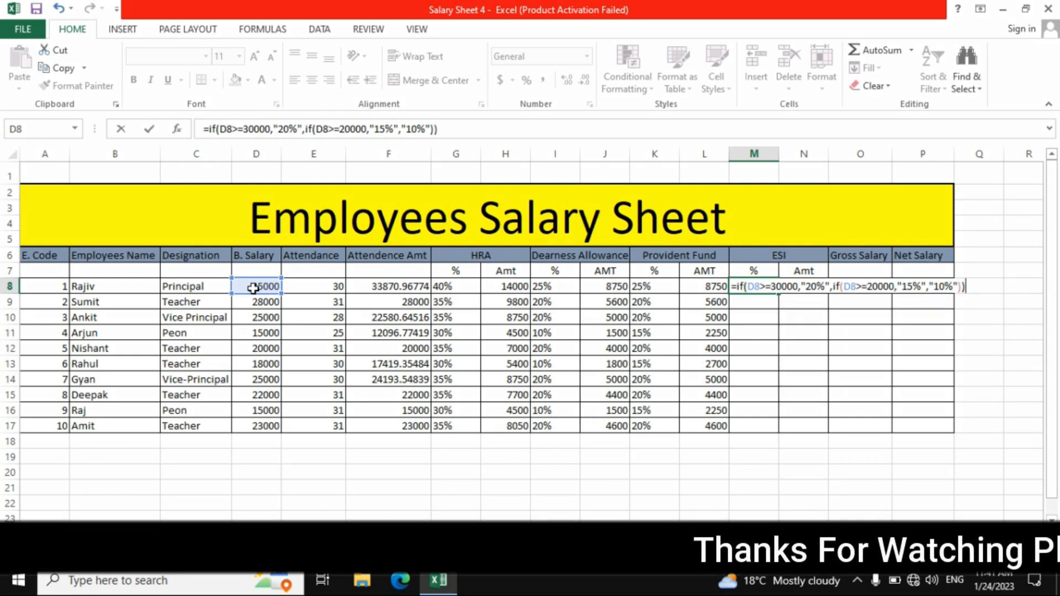
key("Return")
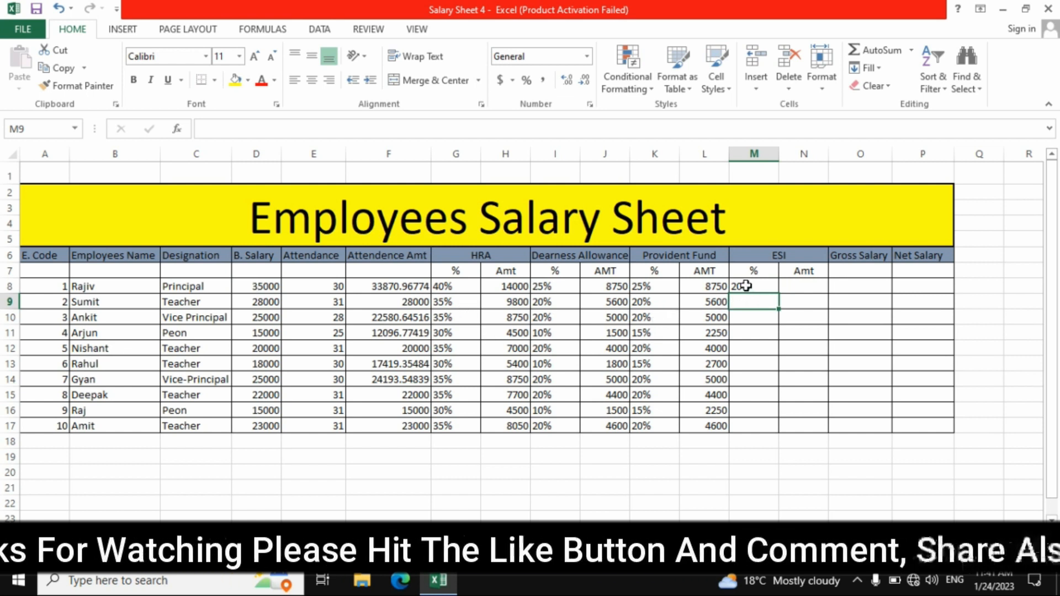
left_click(746, 286)
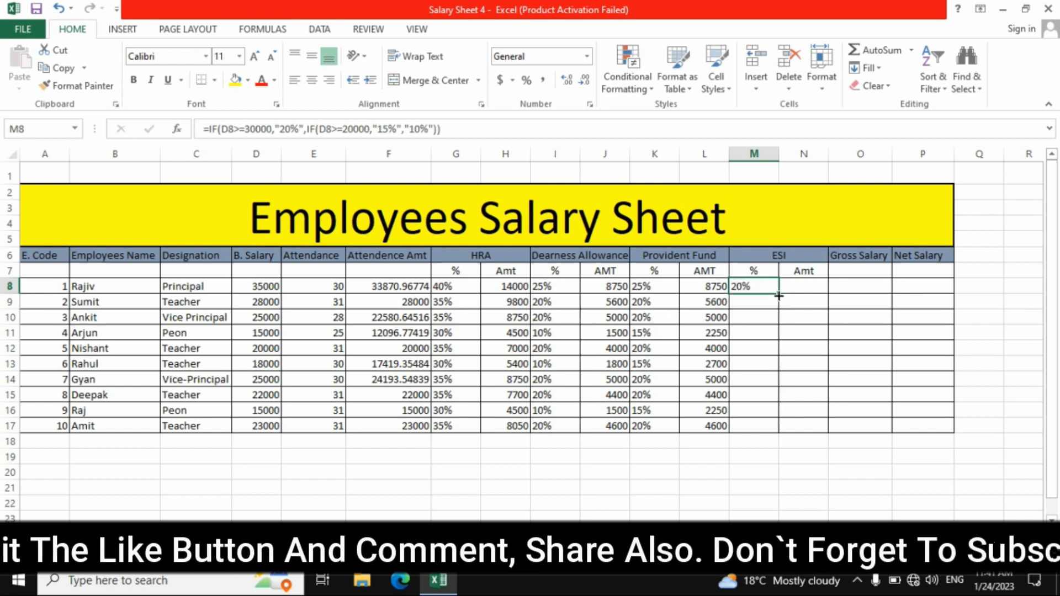
left_click_drag(779, 296, 776, 429)
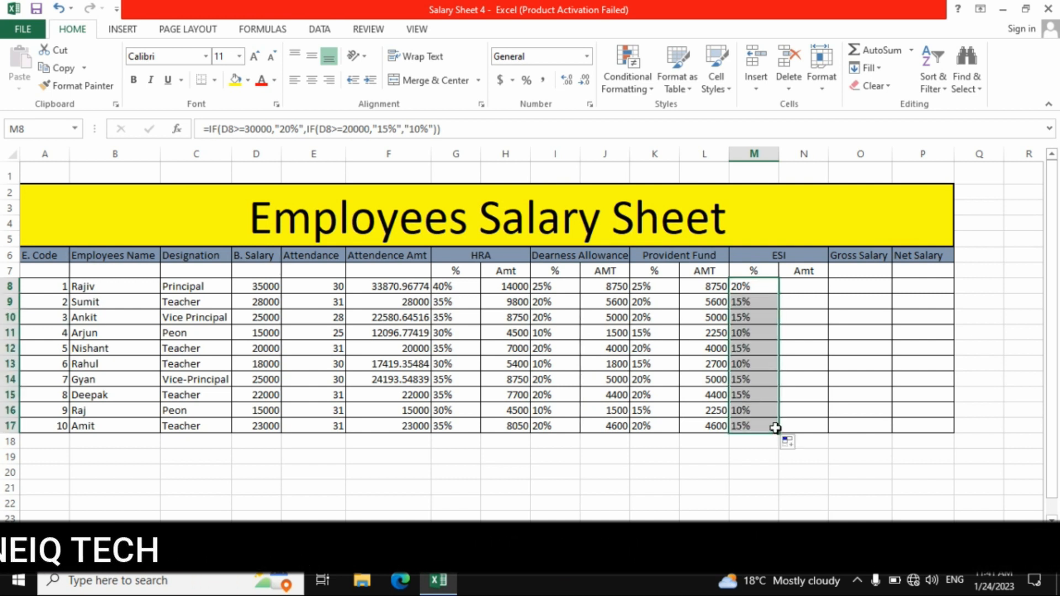
Calculate the ESI amount in N8 with the formula =D8*M8
left_click(797, 285)
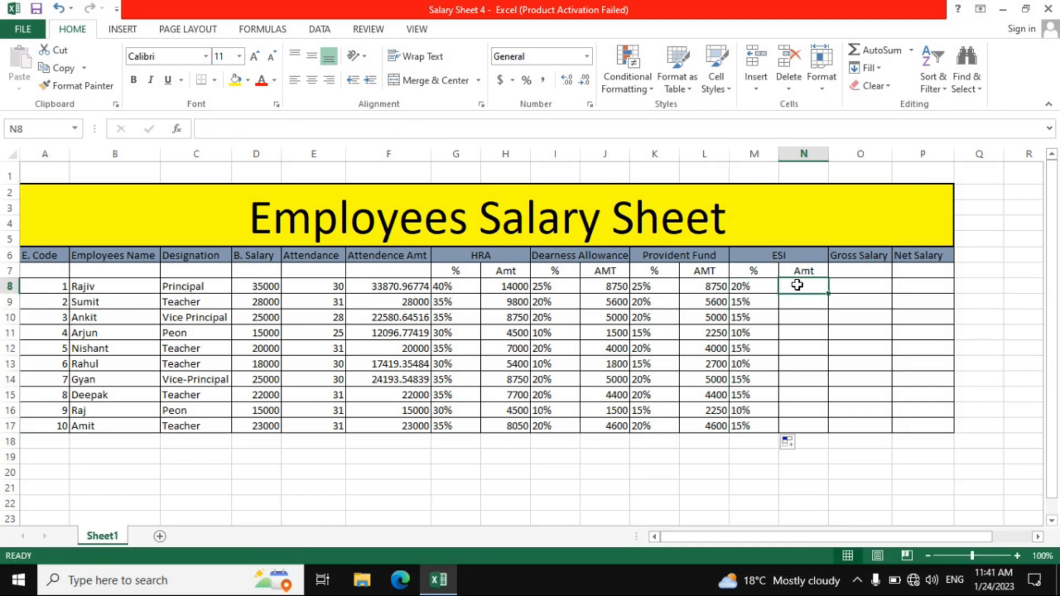
type("=")
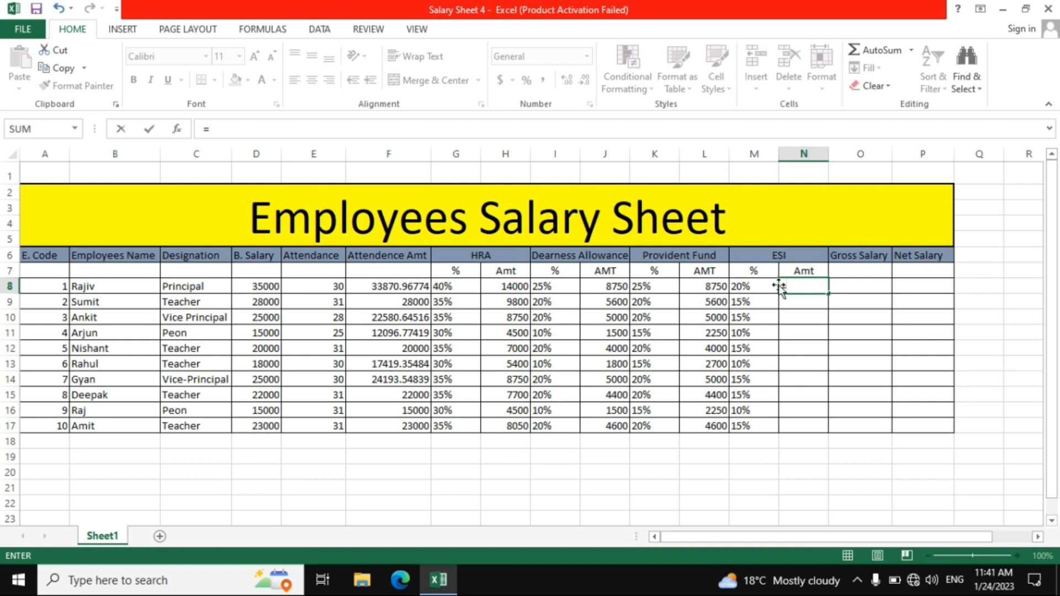
left_click(258, 286)
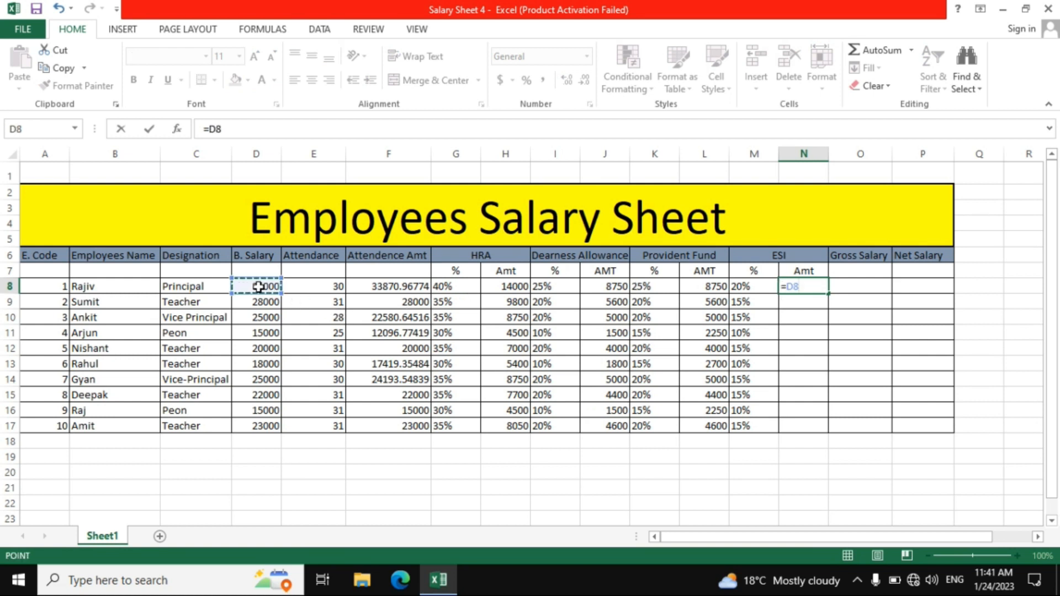
type("*")
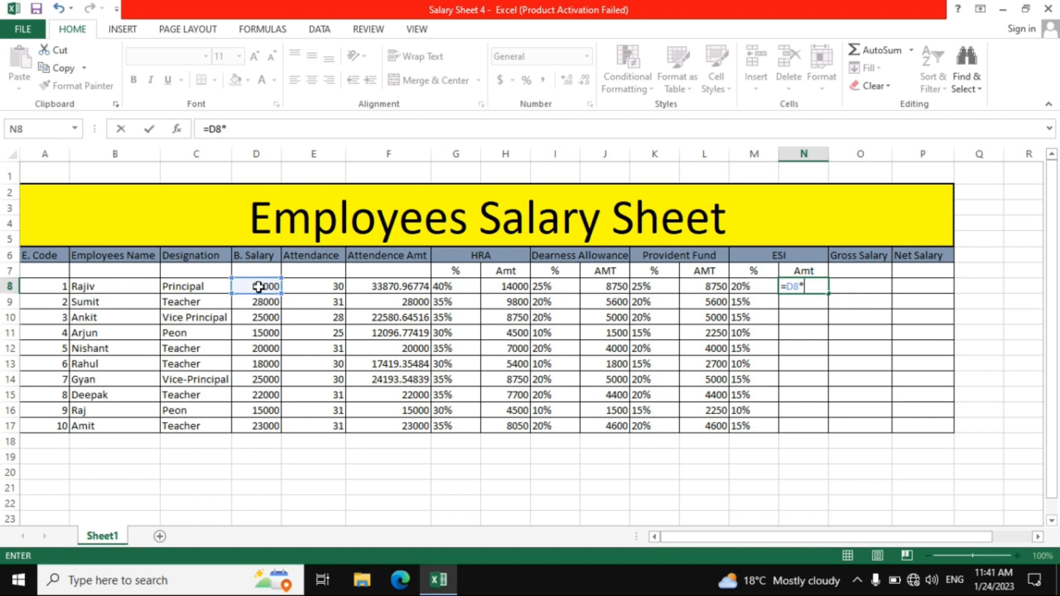
left_click(739, 291)
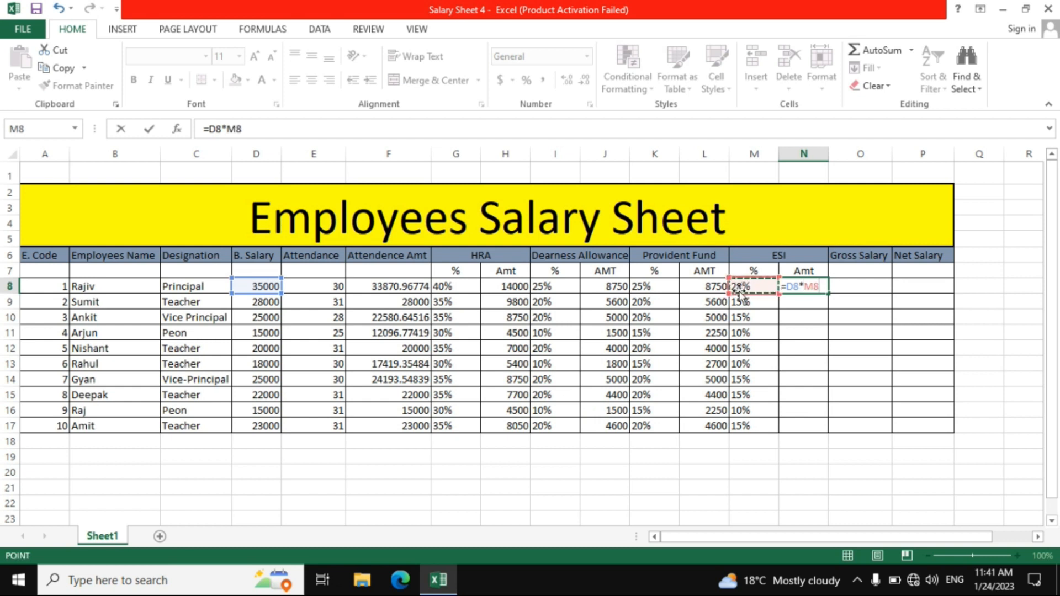
key("Return")
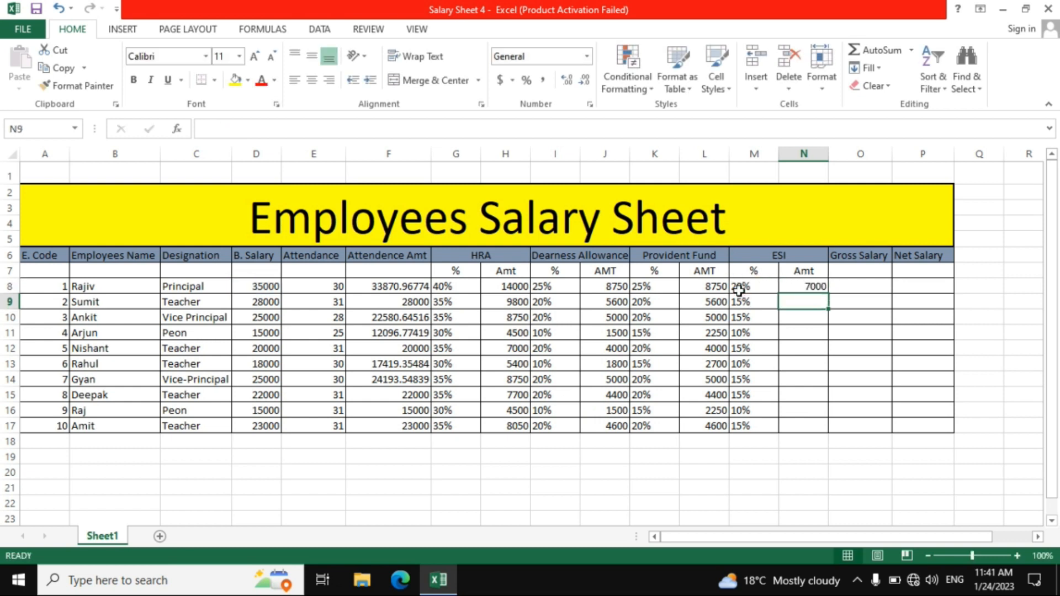
Fill the ESI amount formula in N8 down through N17
left_click(802, 287)
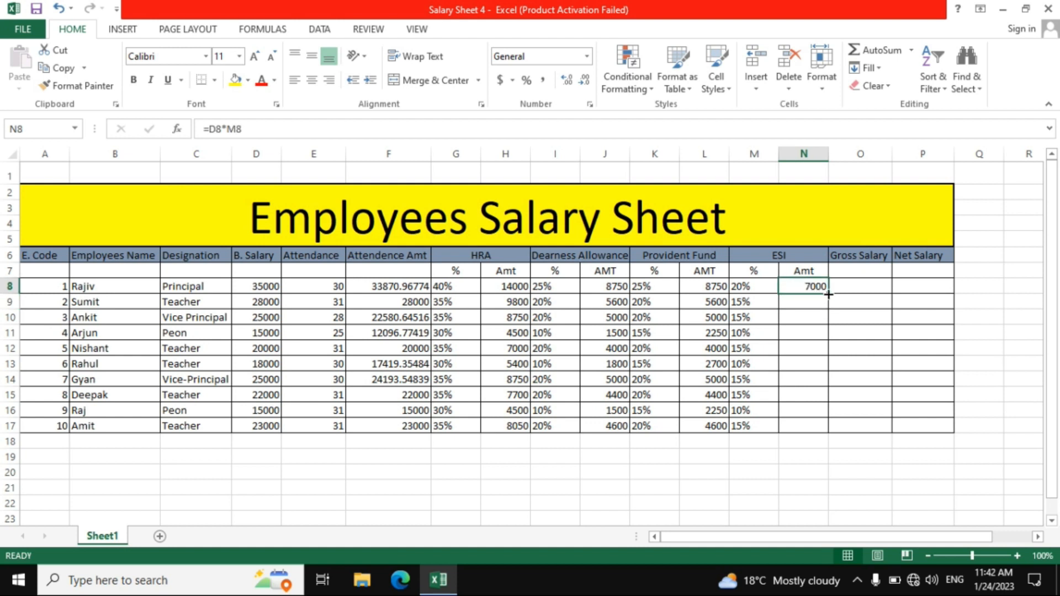
left_click_drag(828, 294, 827, 431)
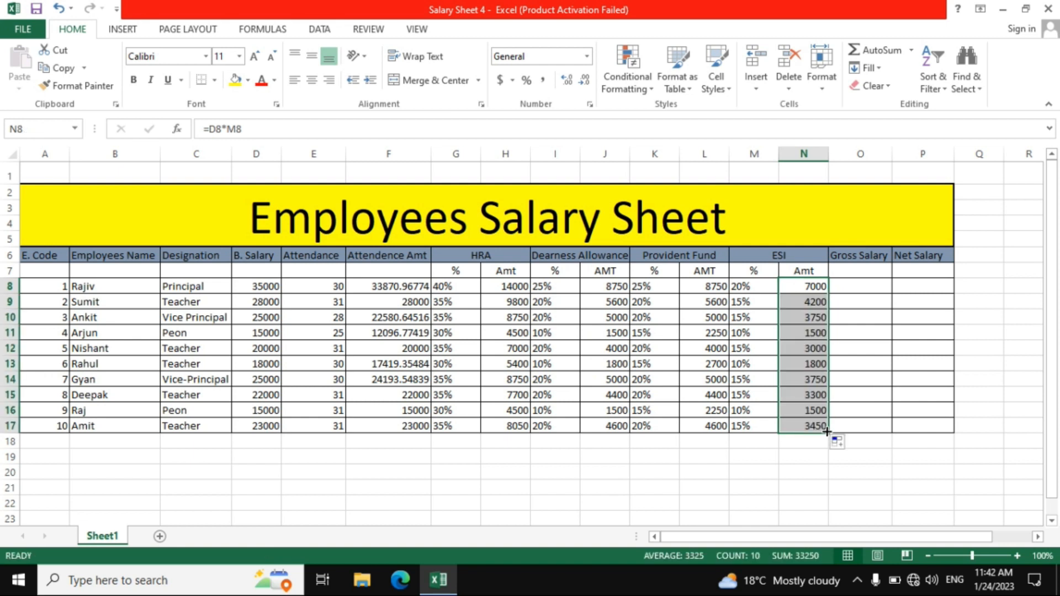
Calculate the gross salary in O8 with the formula =F8+H8+J8 and fill it down through O17
left_click(855, 285)
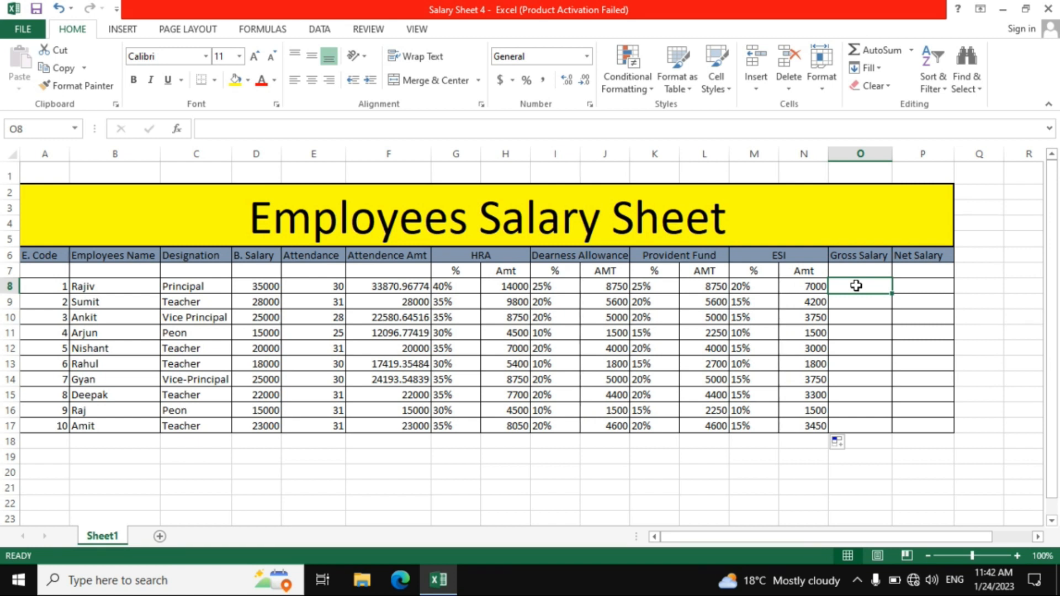
type("=")
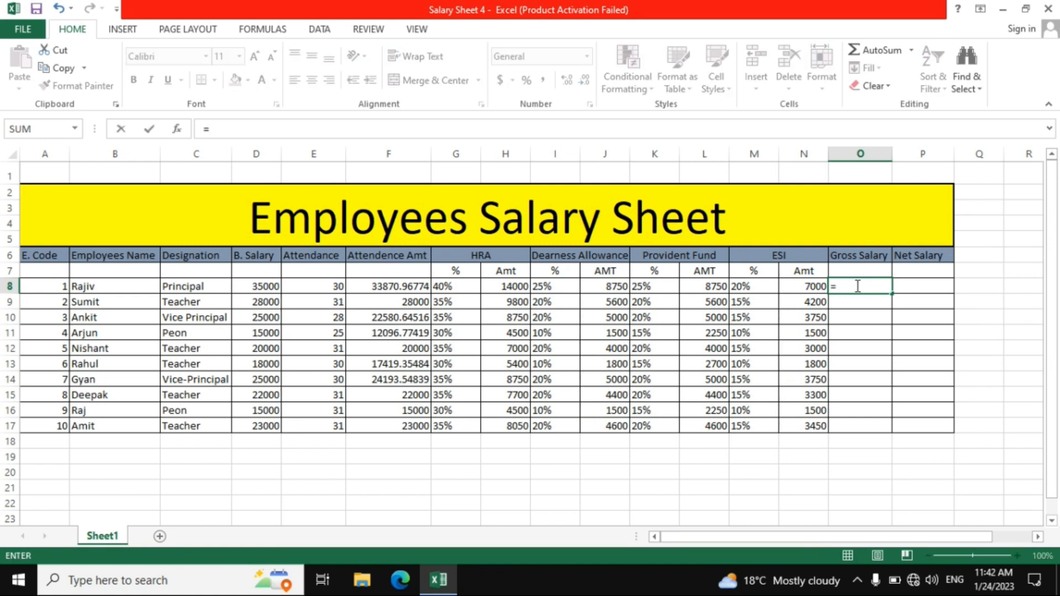
left_click(382, 288)
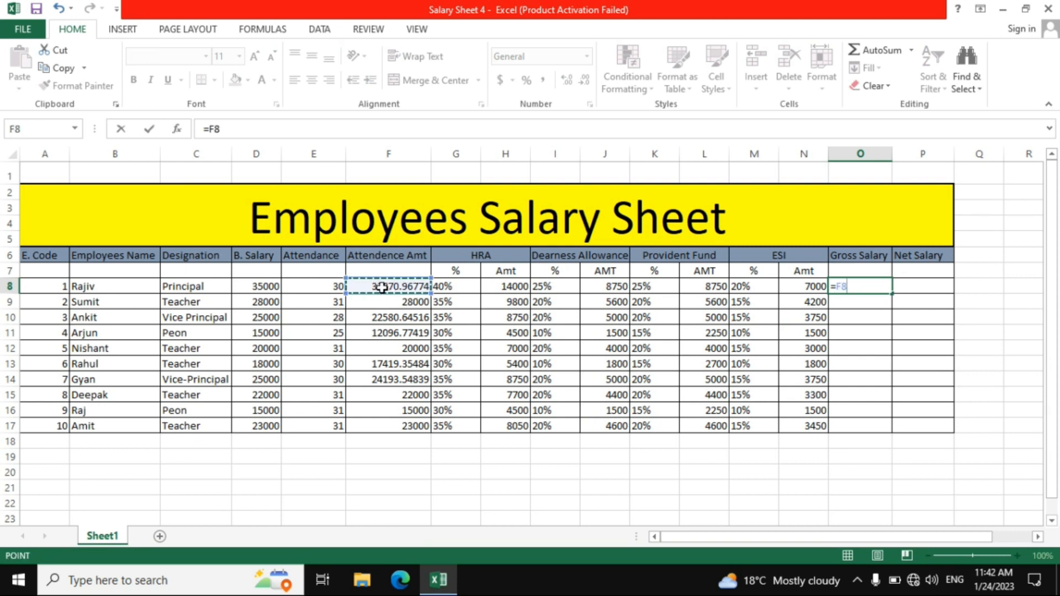
type("+")
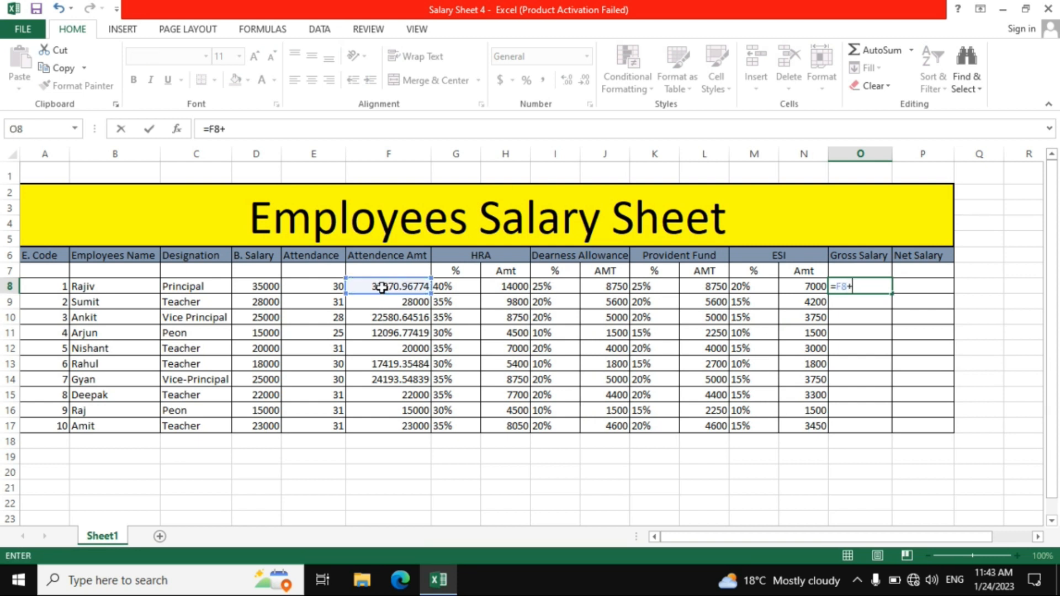
left_click(504, 287)
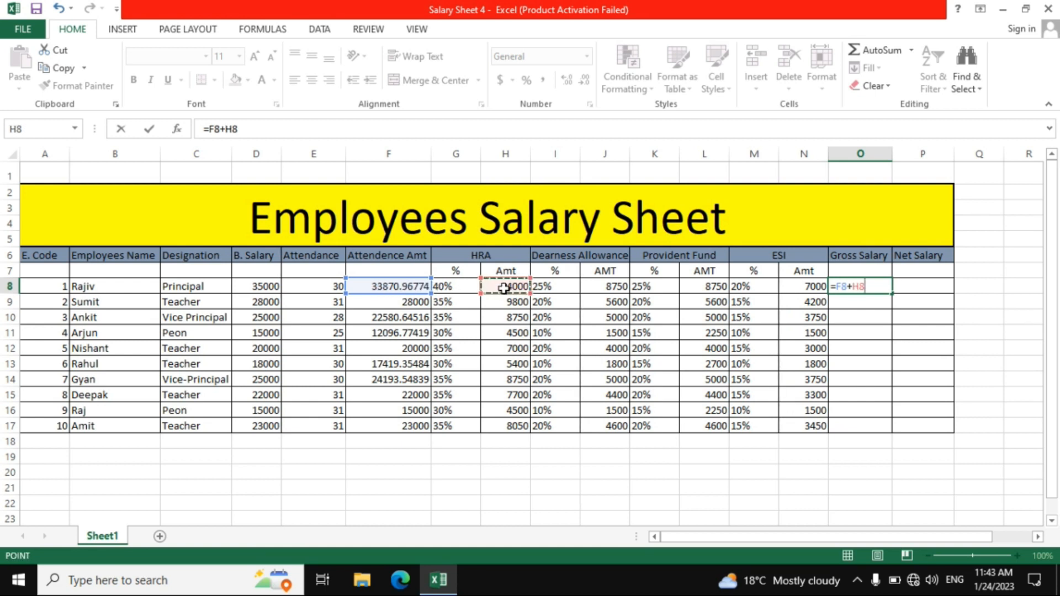
type("+")
left_click(611, 289)
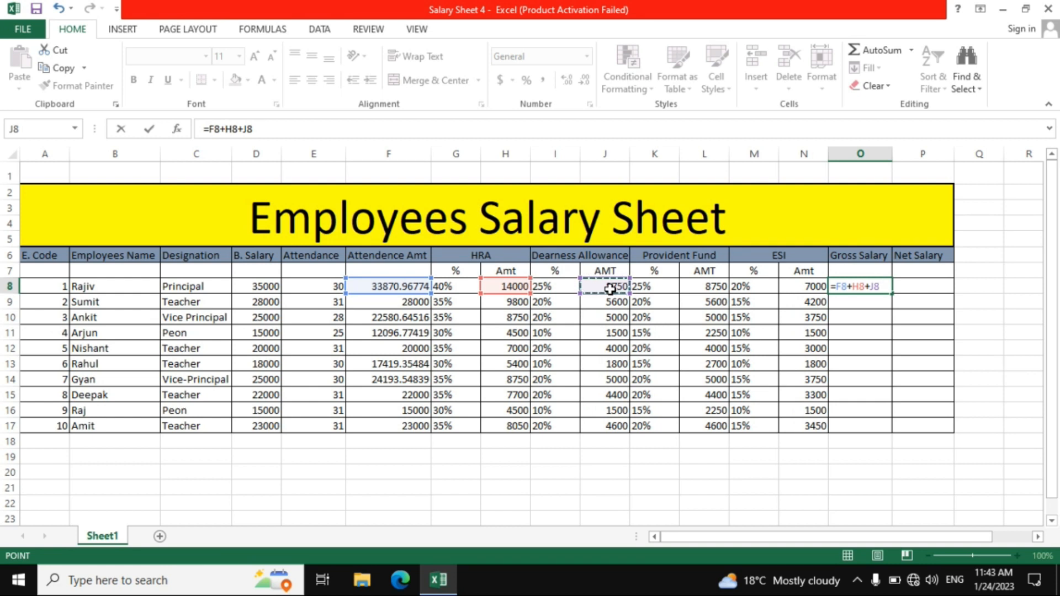
key("Return")
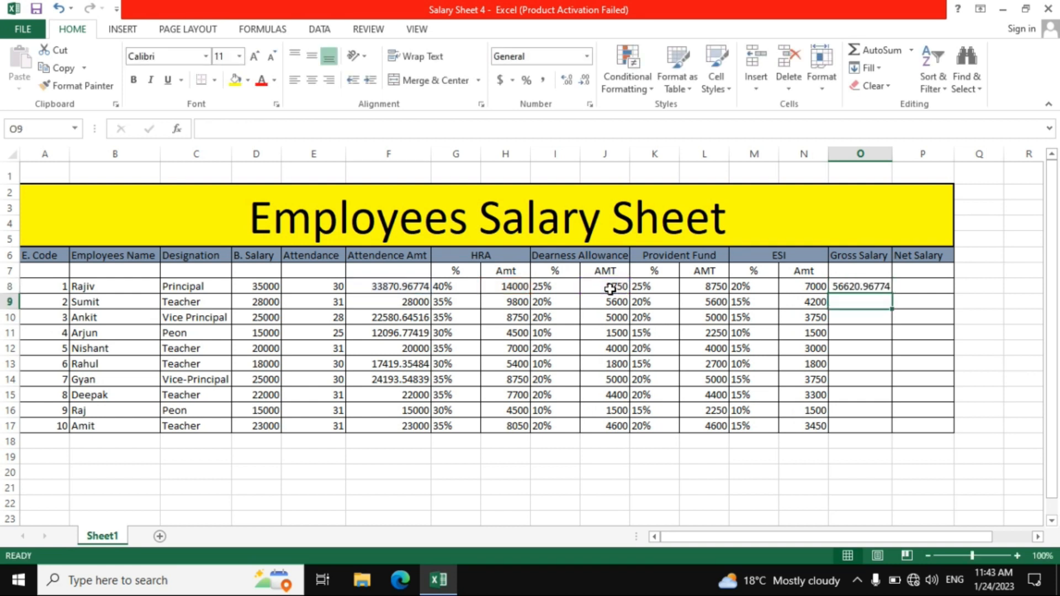
left_click(862, 286)
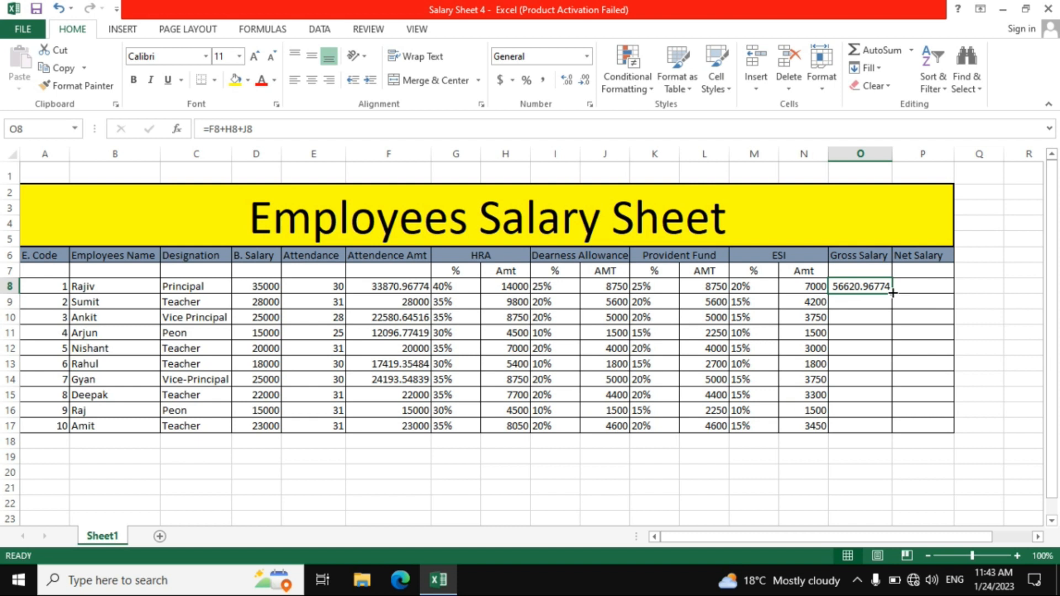
left_click_drag(892, 293, 895, 435)
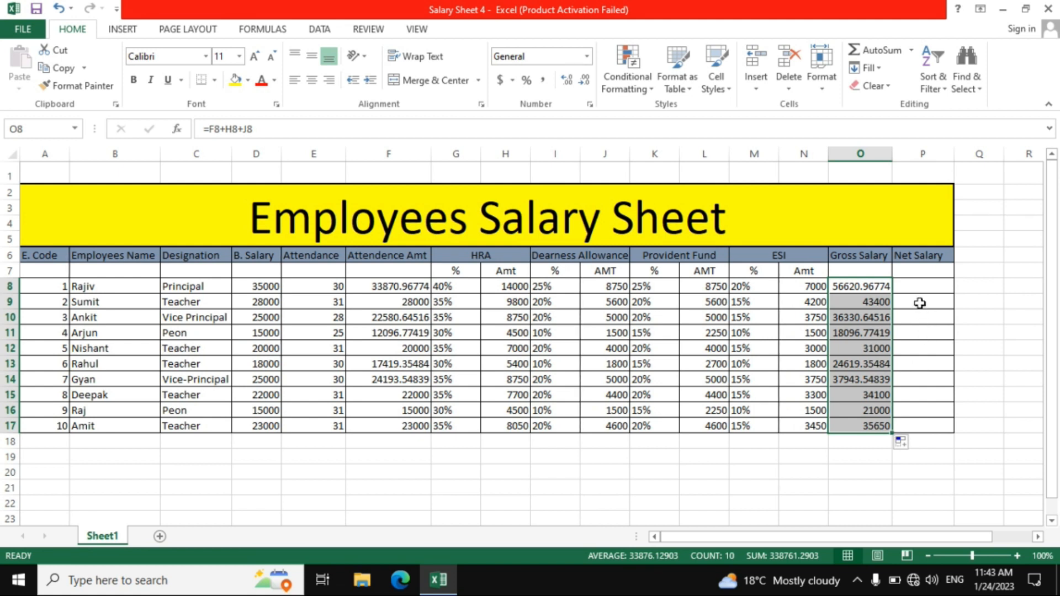
Calculate the net salary in P8 with the formula =O8-L8-N8 and fill it down through P17
left_click(907, 285)
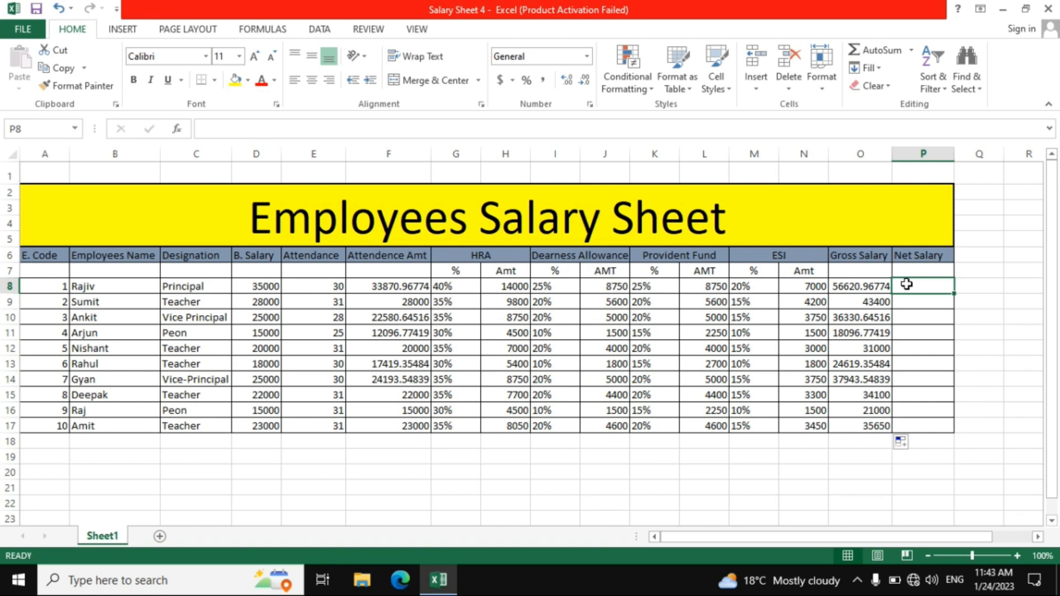
type("=")
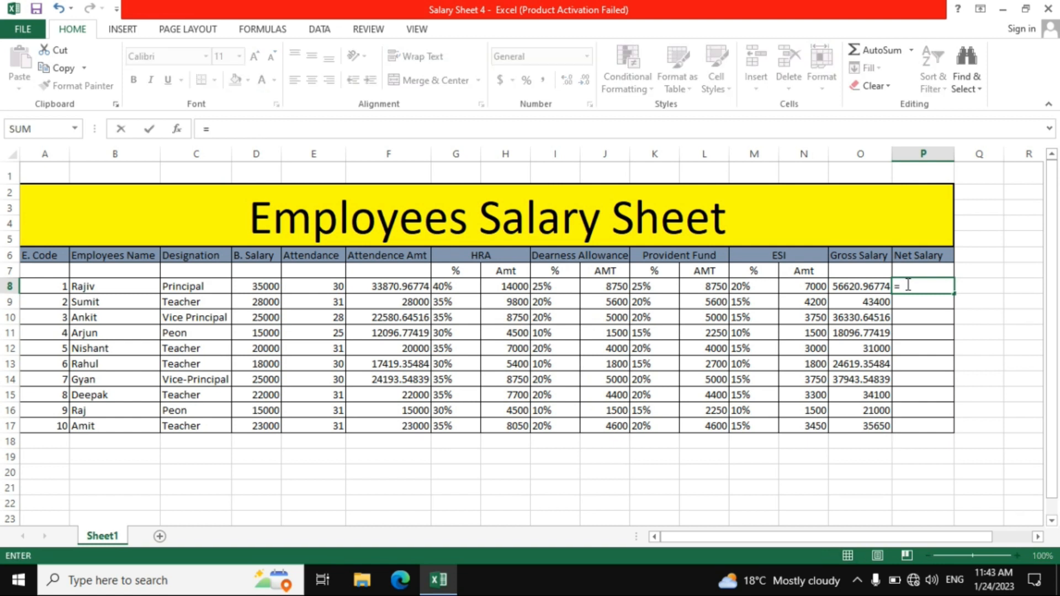
left_click(868, 289)
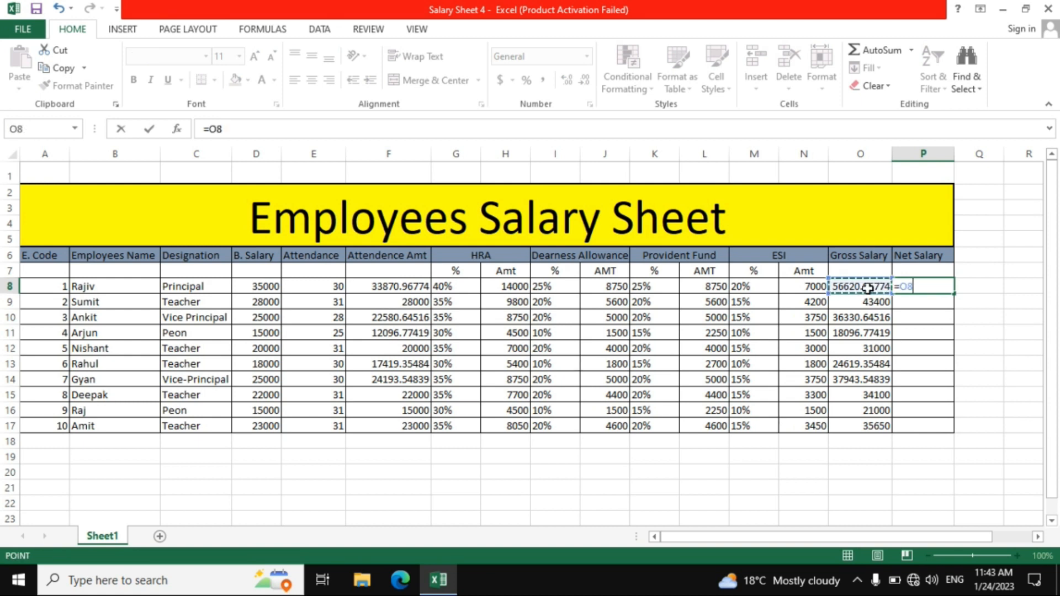
type("-")
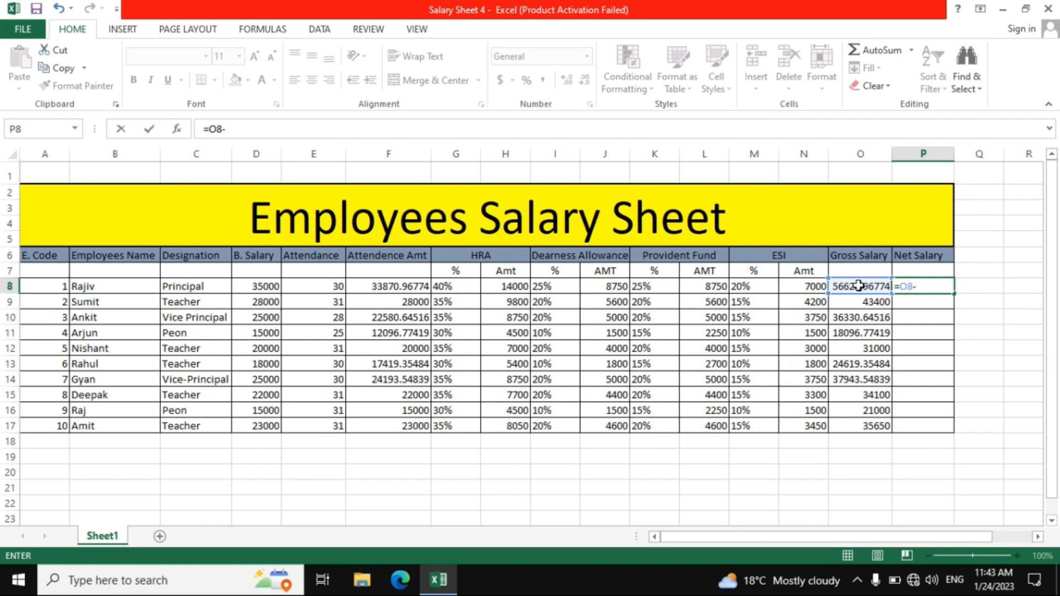
left_click(701, 291)
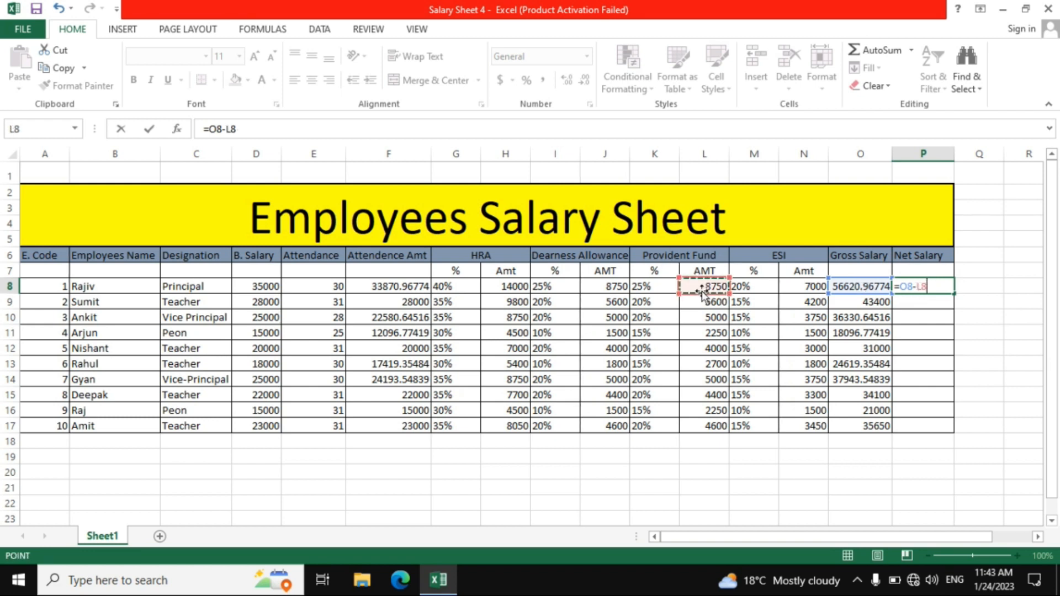
type("-")
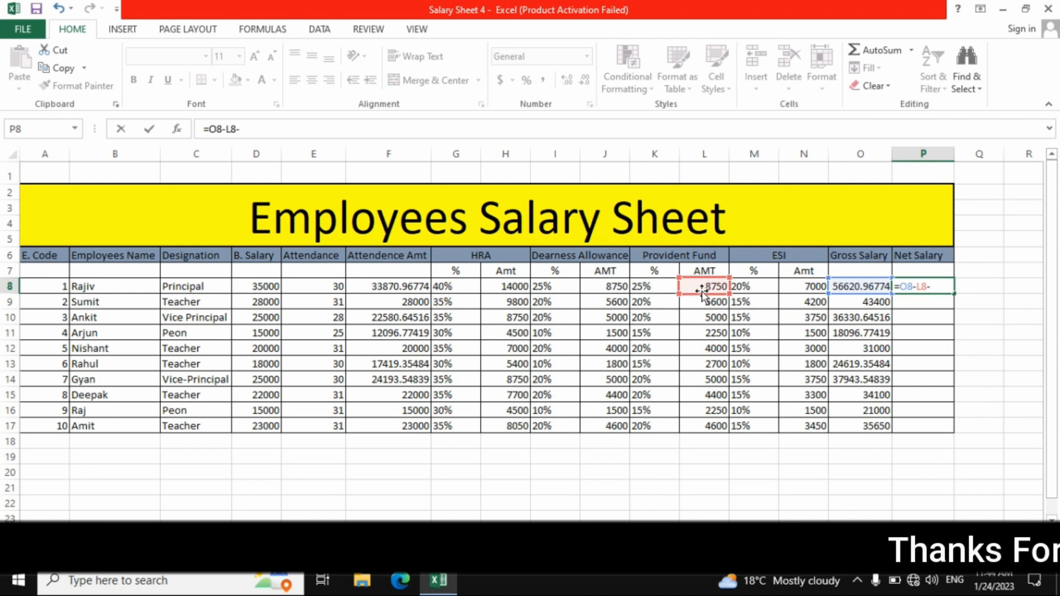
left_click(804, 287)
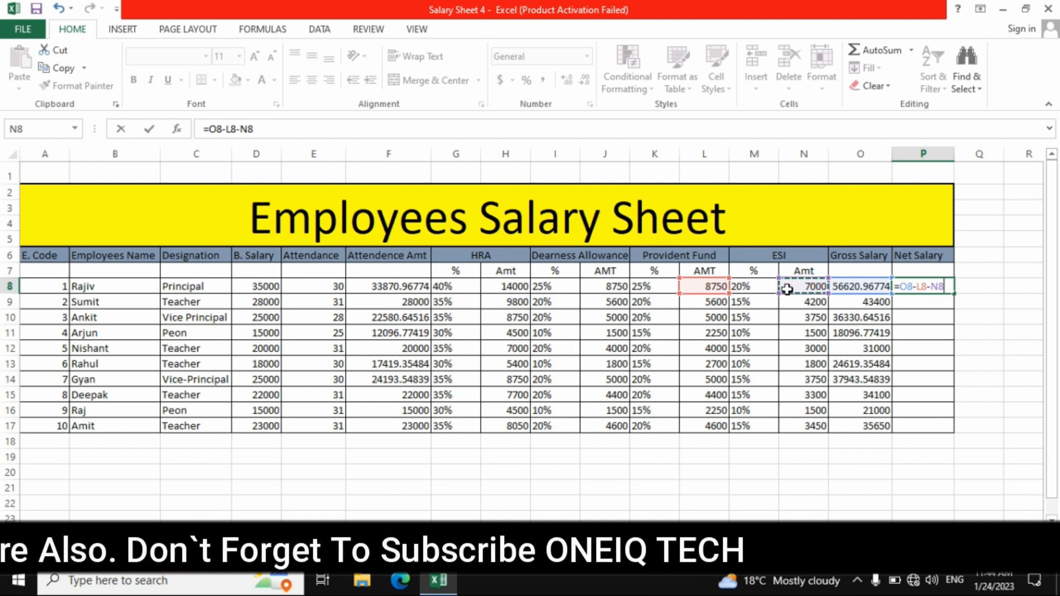
key("Return")
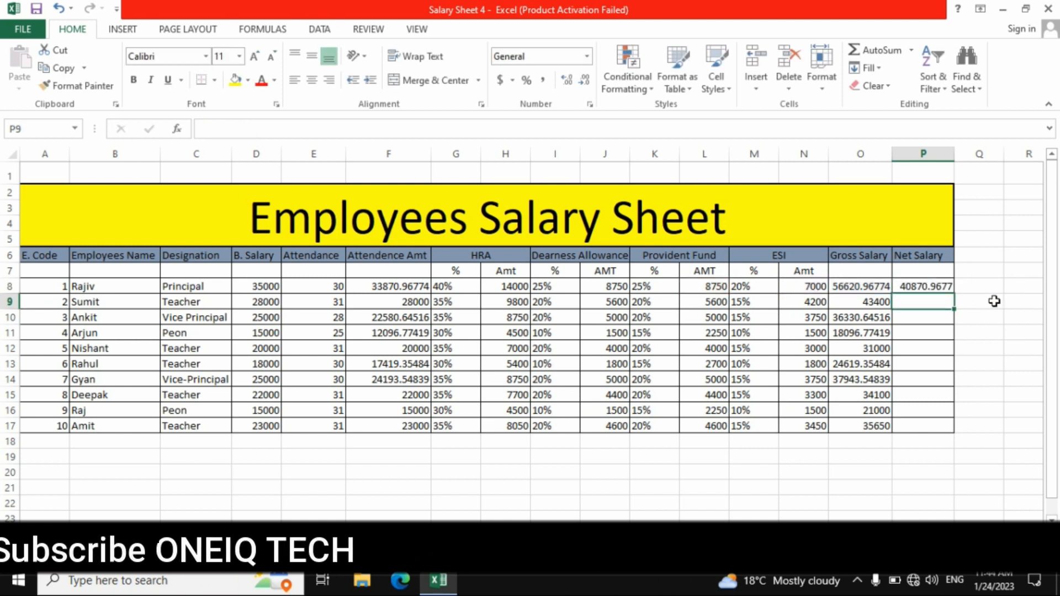
left_click(928, 284)
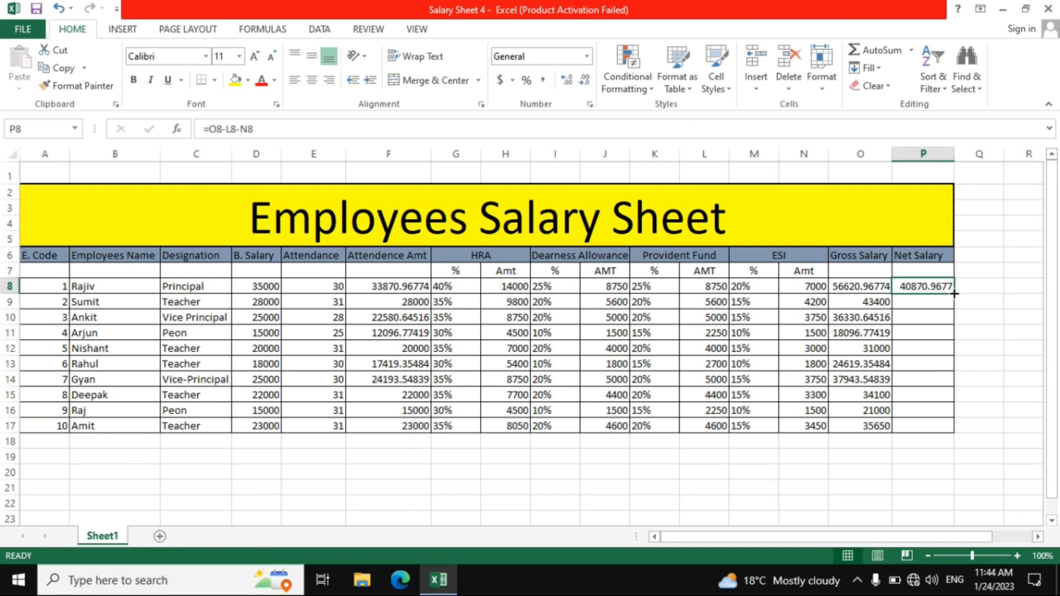
left_click_drag(954, 294, 955, 433)
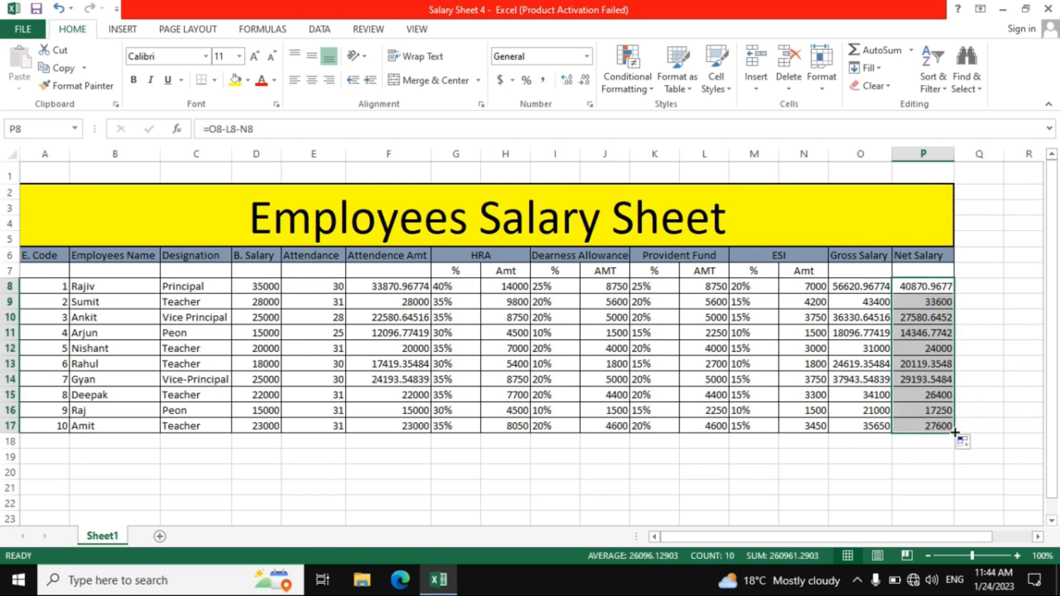